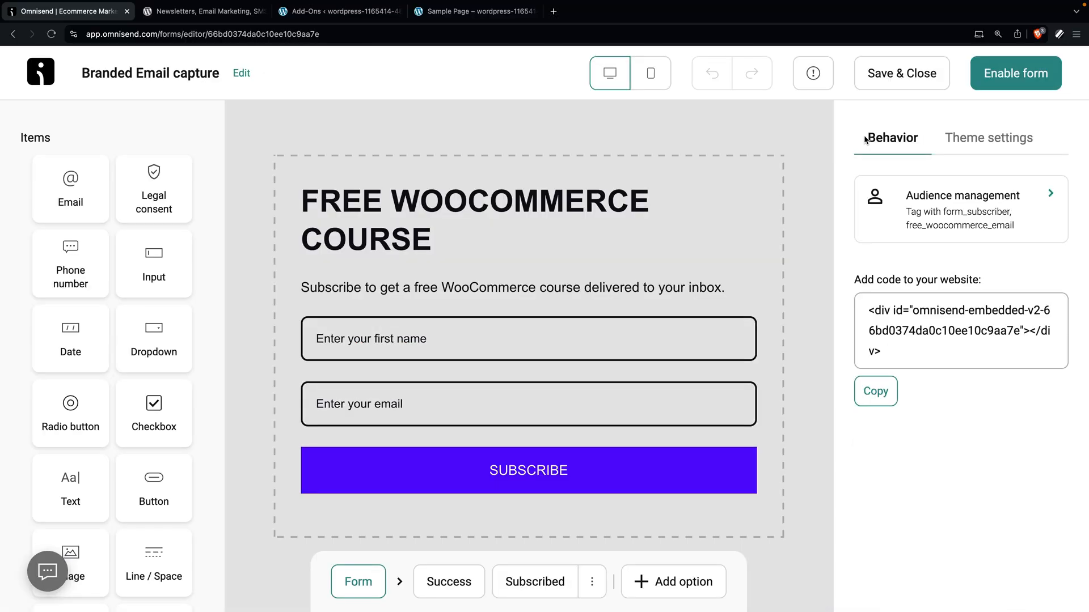
{"action": "left_click", "coordinate": [911, 206]}
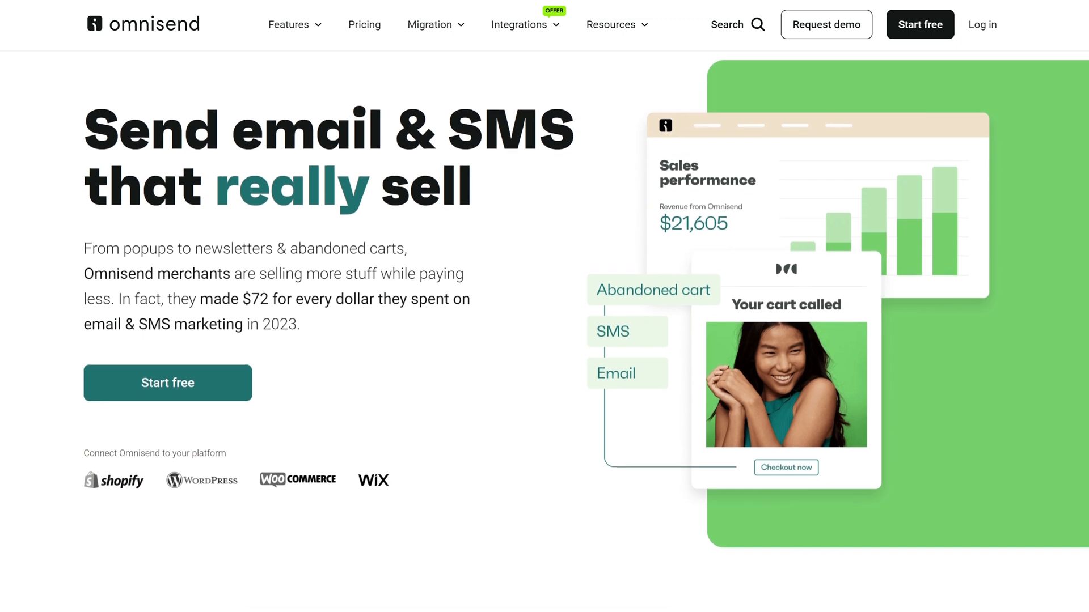
{"action": "scroll", "coordinate": [545, 307], "scroll_direction": "down", "scroll_amount": 1}
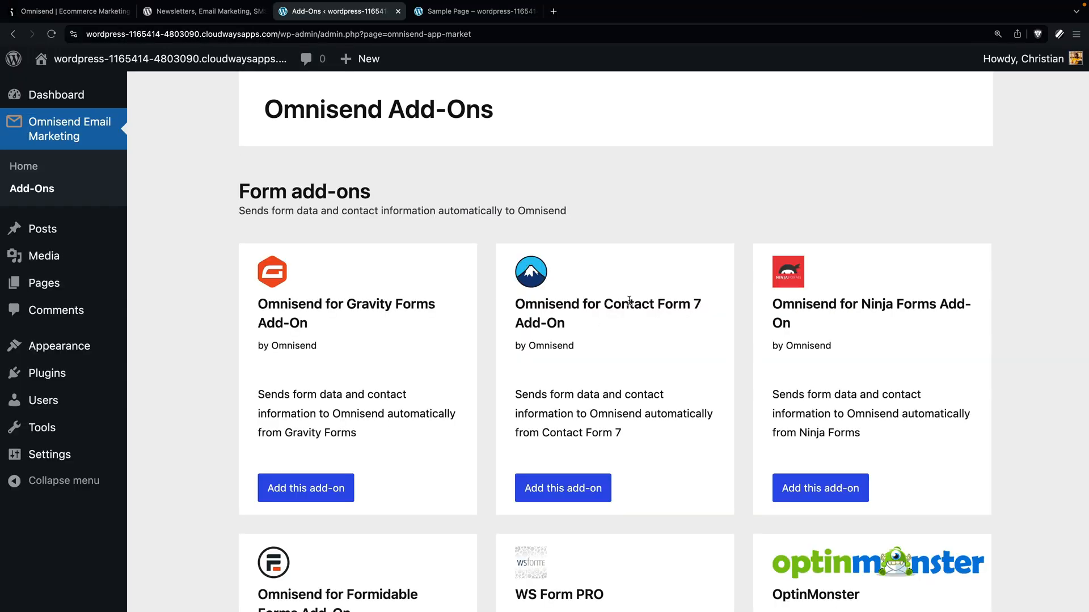
{"action": "scroll", "coordinate": [851, 451], "scroll_direction": "down", "scroll_amount": 5}
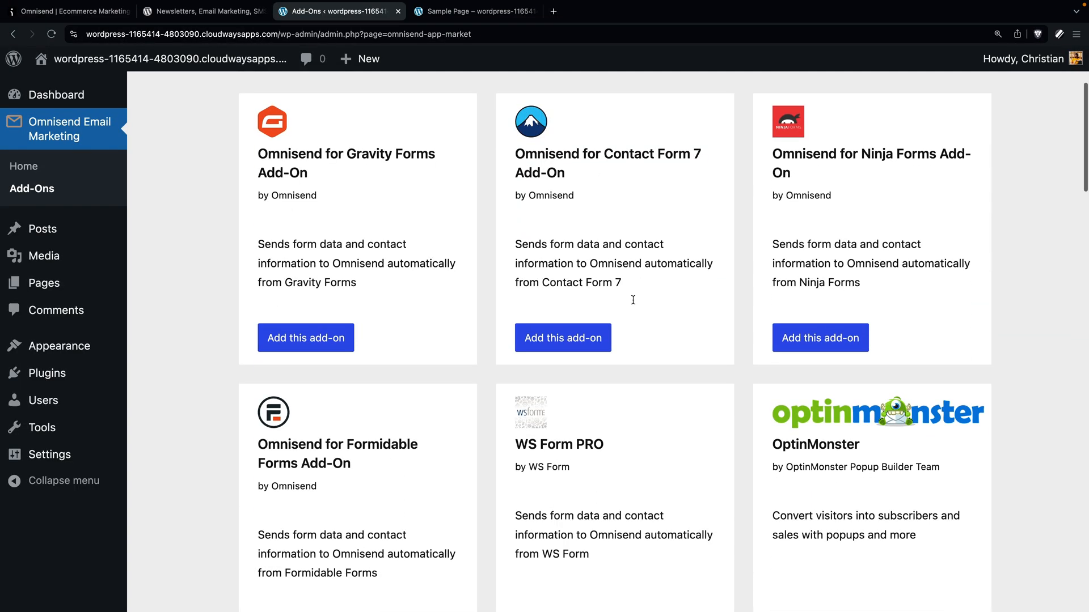
{"action": "scroll", "coordinate": [851, 450], "scroll_direction": "down", "scroll_amount": 5}
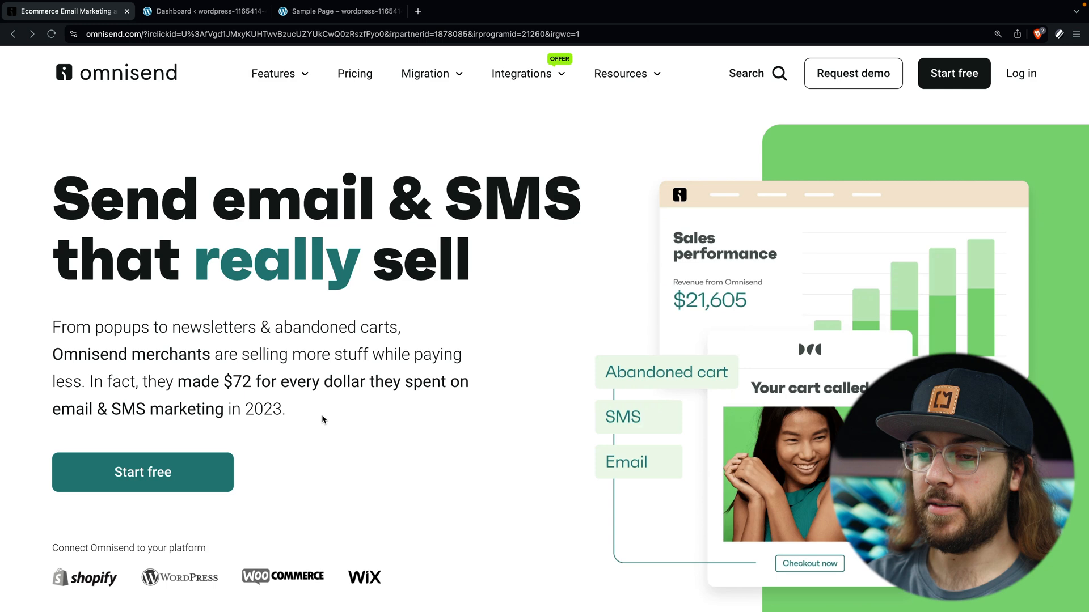
Step: Sign up for a free Omnisend account by email, entering the personal and business details
{"action": "left_click", "coordinate": [167, 482]}
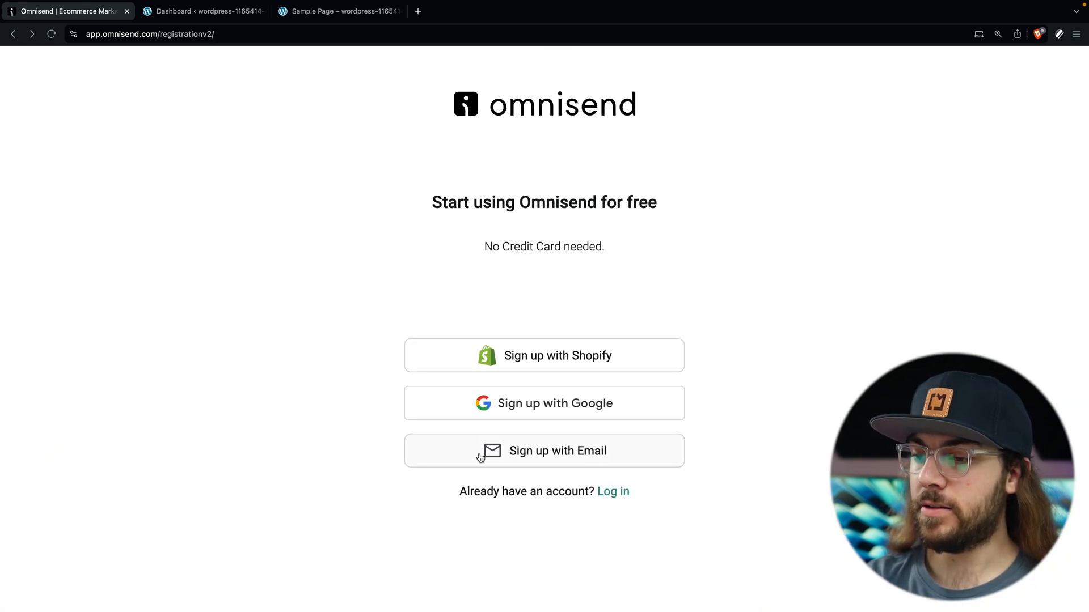
{"action": "left_click", "coordinate": [503, 458]}
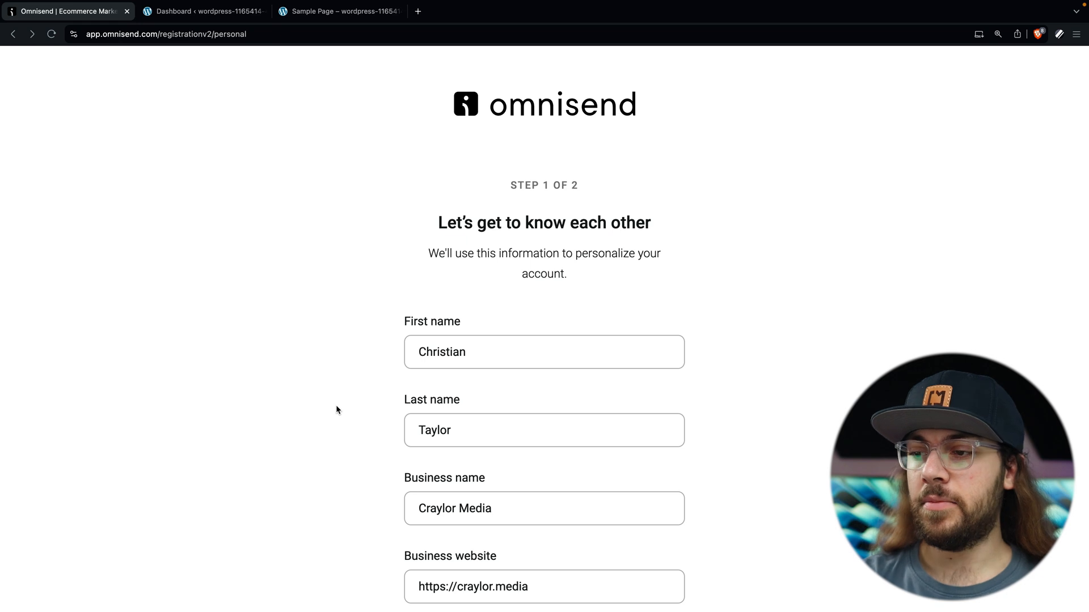
{"action": "scroll", "coordinate": [393, 410], "scroll_direction": "down", "scroll_amount": 3}
{"action": "left_click", "coordinate": [465, 513]}
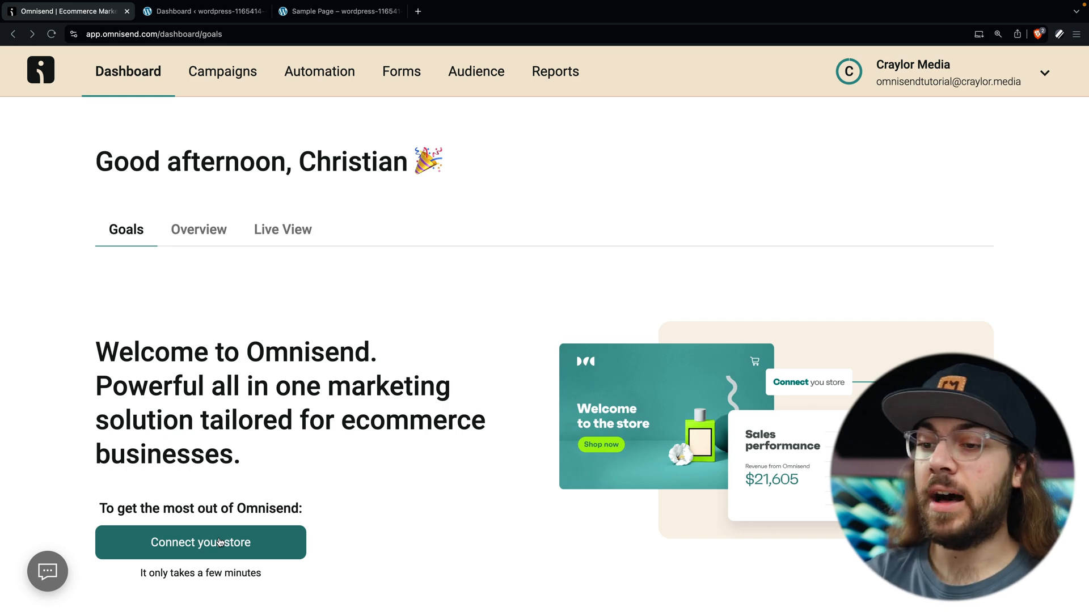
Step: Start the store connection and choose WordPress from the platform list
{"action": "left_click", "coordinate": [220, 543]}
{"action": "scroll", "coordinate": [220, 543], "scroll_direction": "down", "scroll_amount": 3}
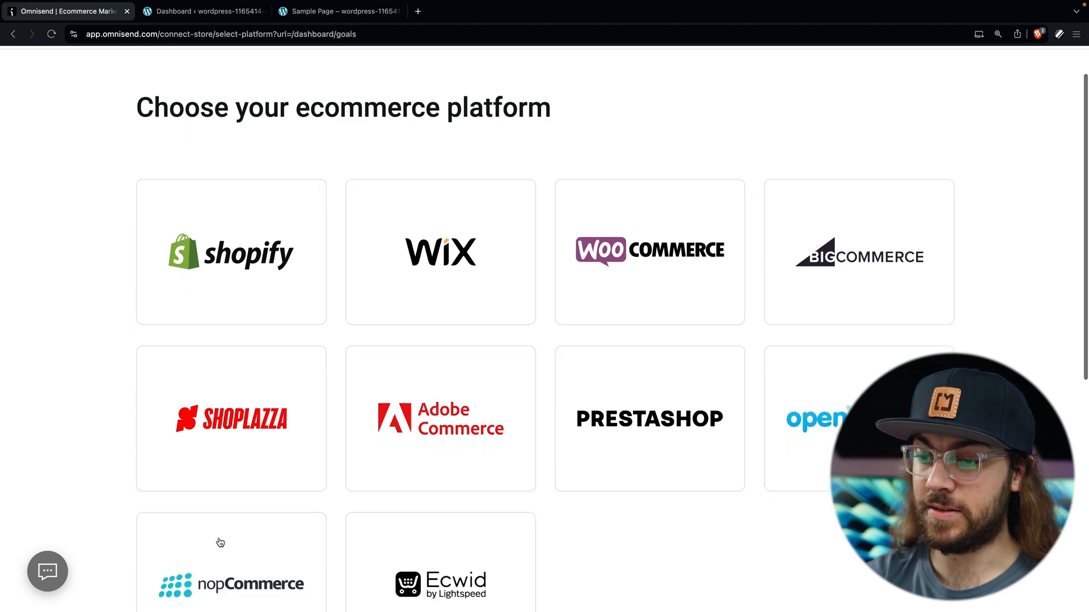
{"action": "scroll", "coordinate": [220, 542], "scroll_direction": "down", "scroll_amount": 5}
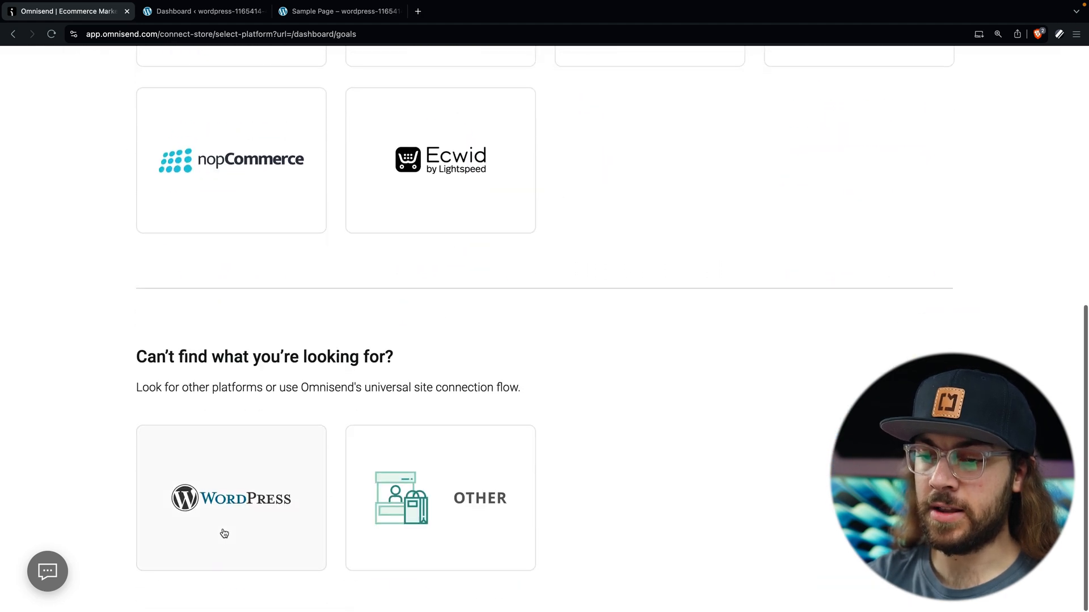
{"action": "left_click", "coordinate": [256, 504]}
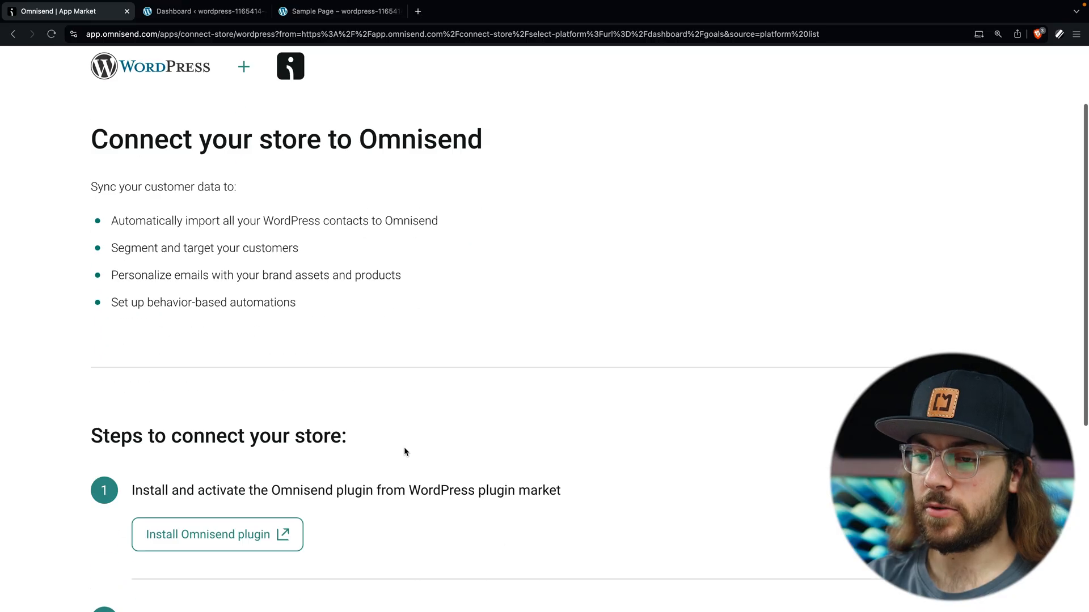
Step: Open the Omnisend plugin's page on the WordPress.org plugin directory
{"action": "scroll", "coordinate": [403, 447], "scroll_direction": "down", "scroll_amount": 1}
{"action": "left_click", "coordinate": [293, 422]}
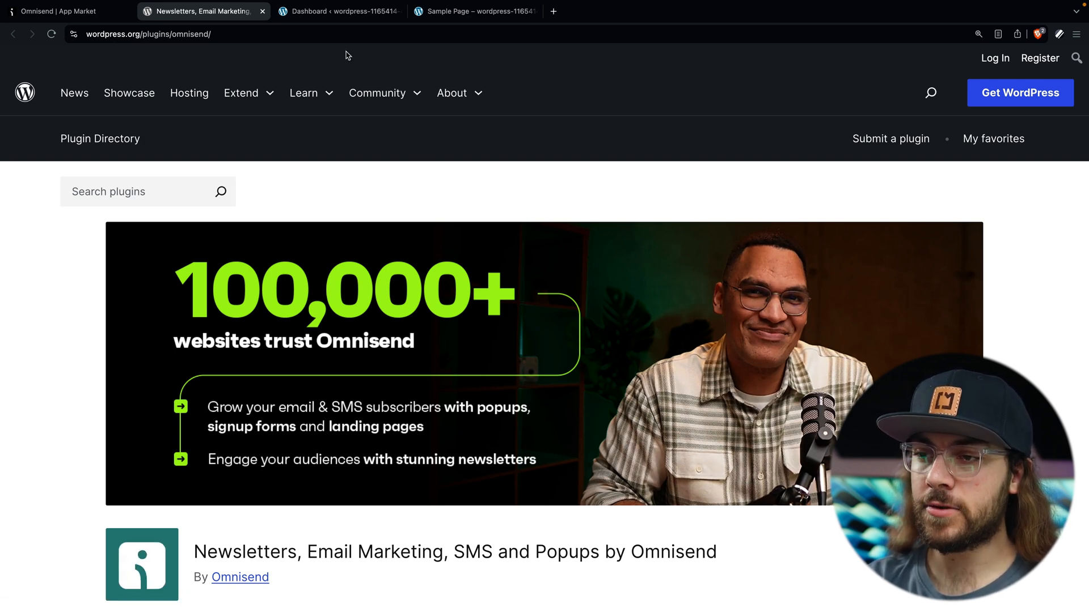
Step: In the WordPress admin, search for the Omnisend plugin, then install and activate Omnisend Email Marketing
{"action": "left_click", "coordinate": [340, 14]}
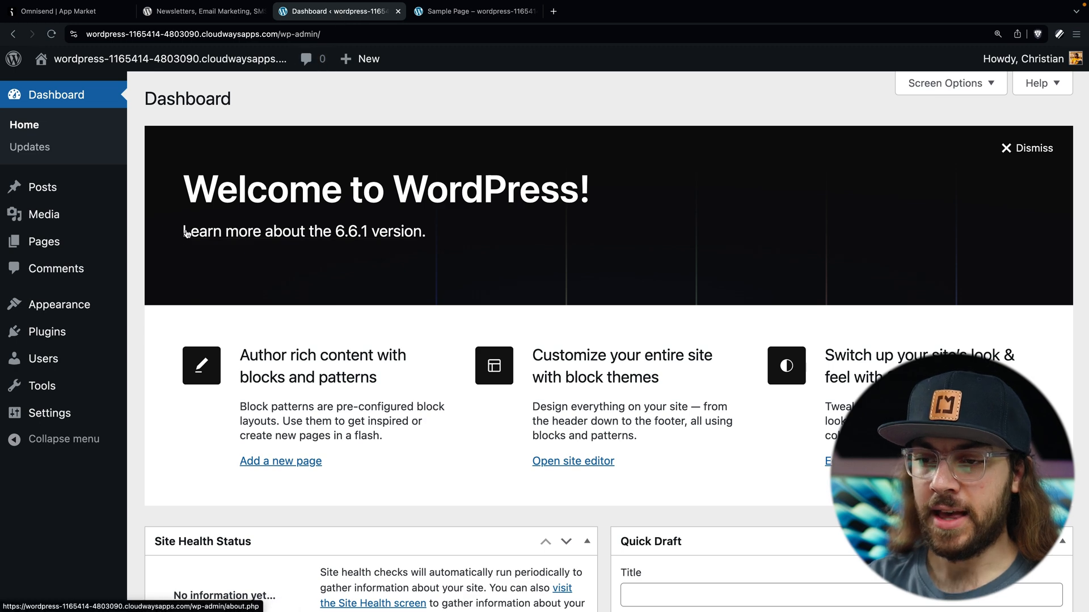
{"action": "mouse_move", "coordinate": [106, 339]}
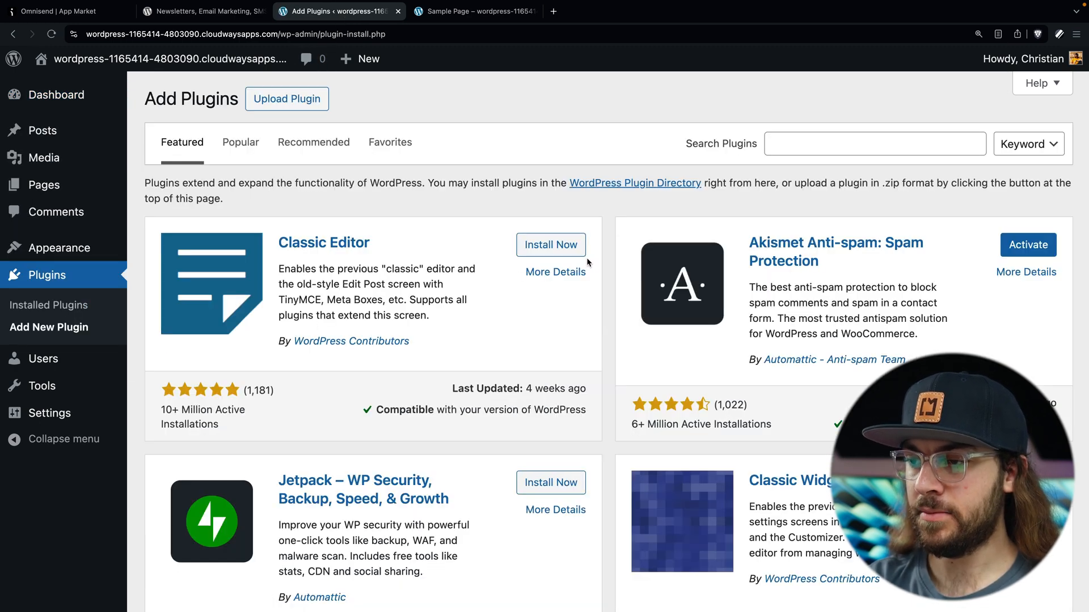
{"action": "left_click", "coordinate": [791, 137]}
{"action": "type", "text": "onnis"}
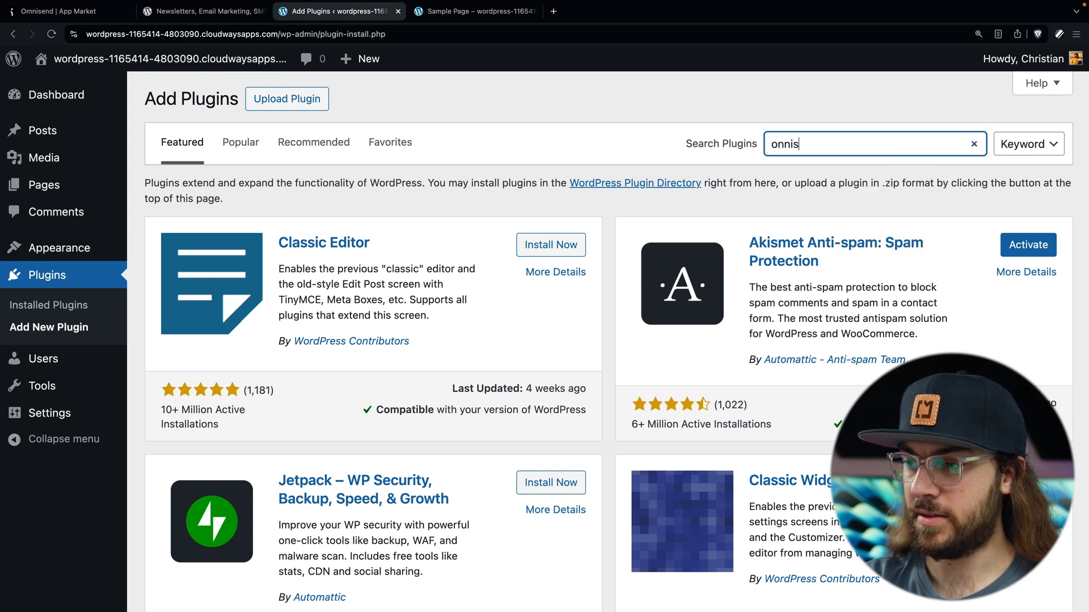
{"action": "type", "text": "end"}
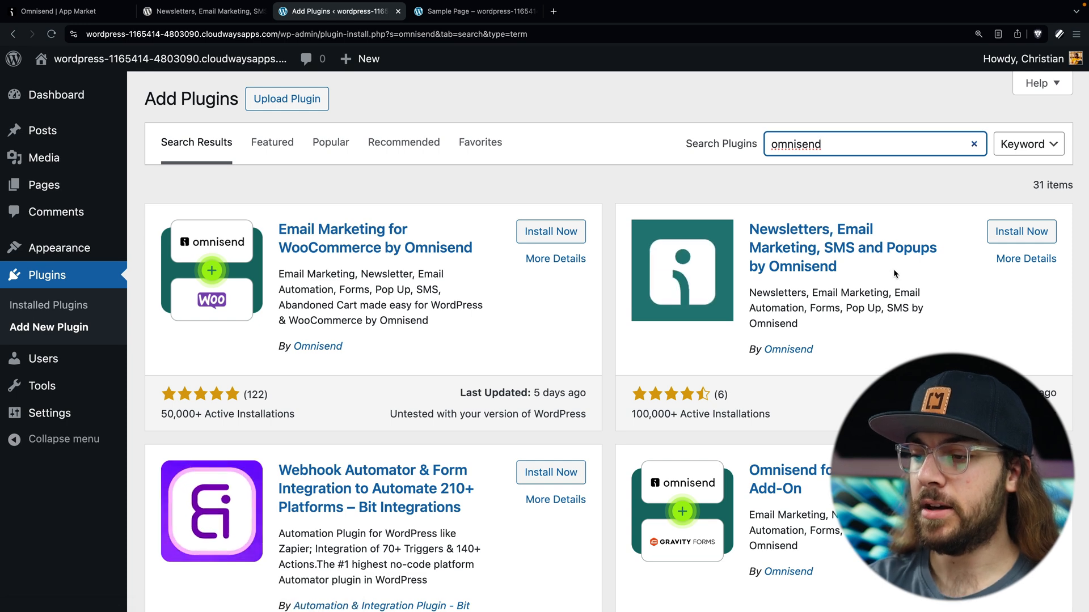
{"action": "left_click", "coordinate": [999, 232]}
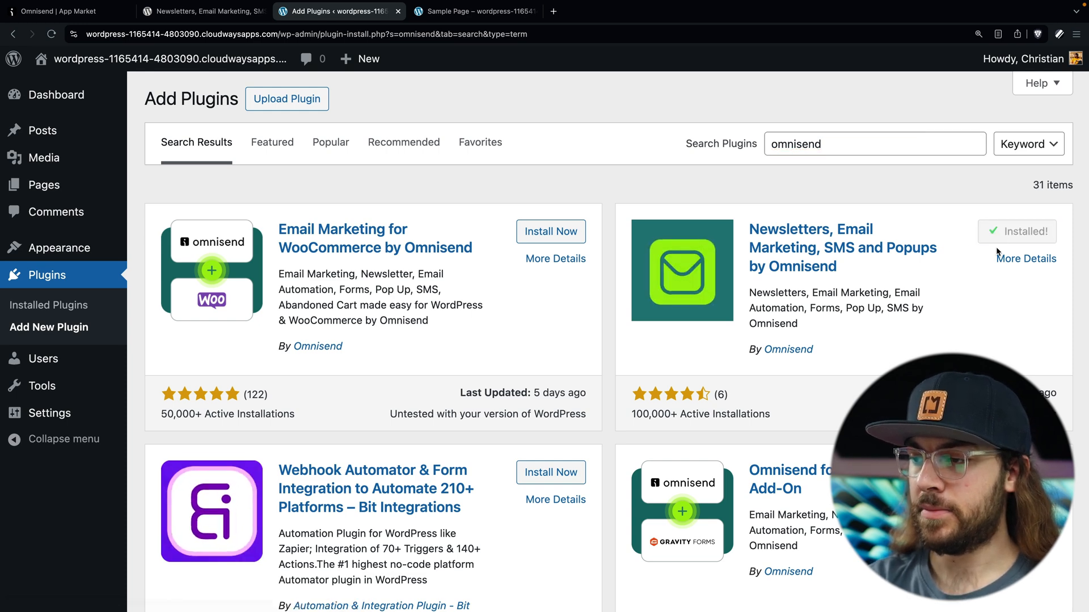
{"action": "left_click", "coordinate": [1017, 232]}
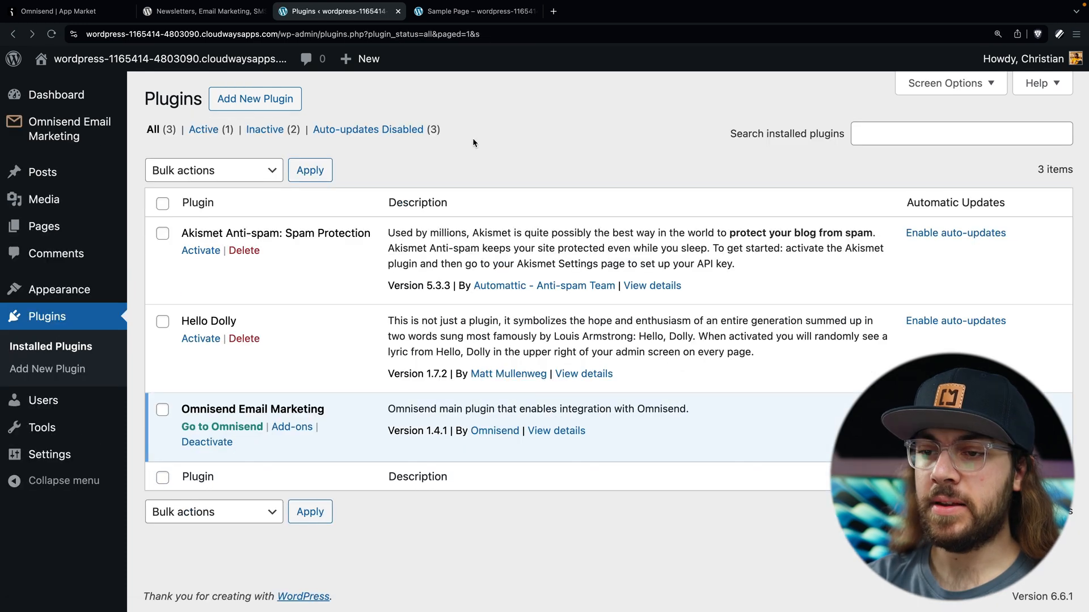
Step: Copy the store's API key from Omnisend and paste it into the WordPress plugin to connect
{"action": "mouse_move", "coordinate": [109, 131]}
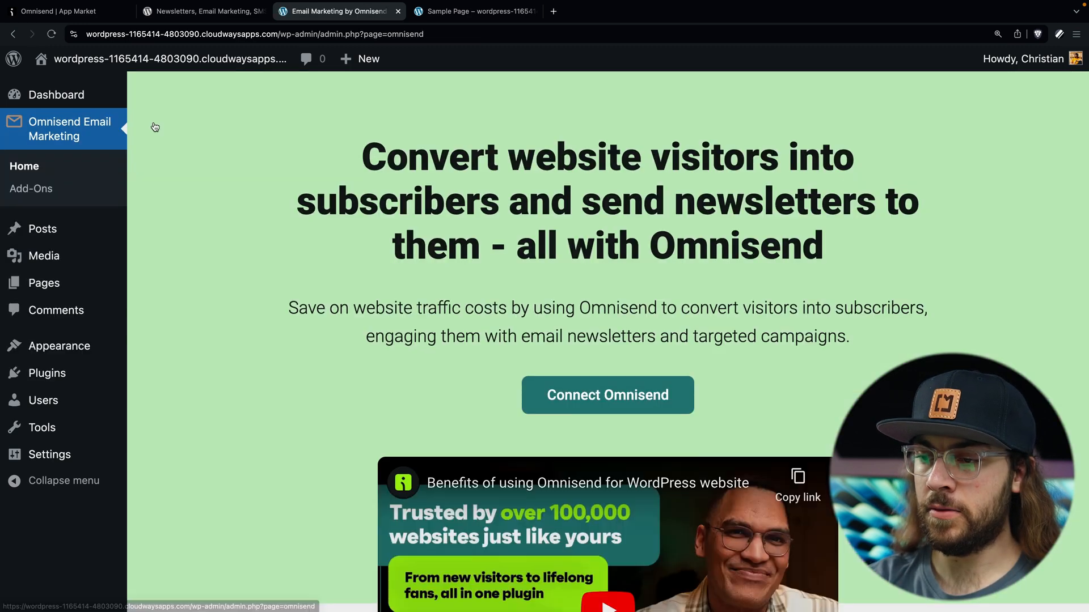
{"action": "left_click", "coordinate": [572, 395]}
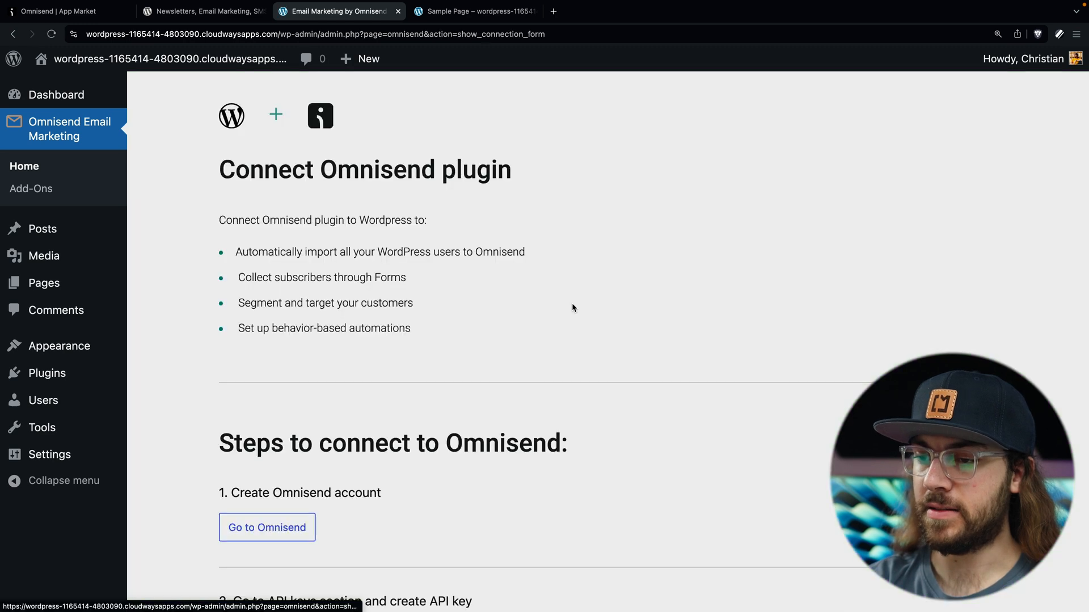
{"action": "scroll", "coordinate": [571, 309], "scroll_direction": "down", "scroll_amount": 5}
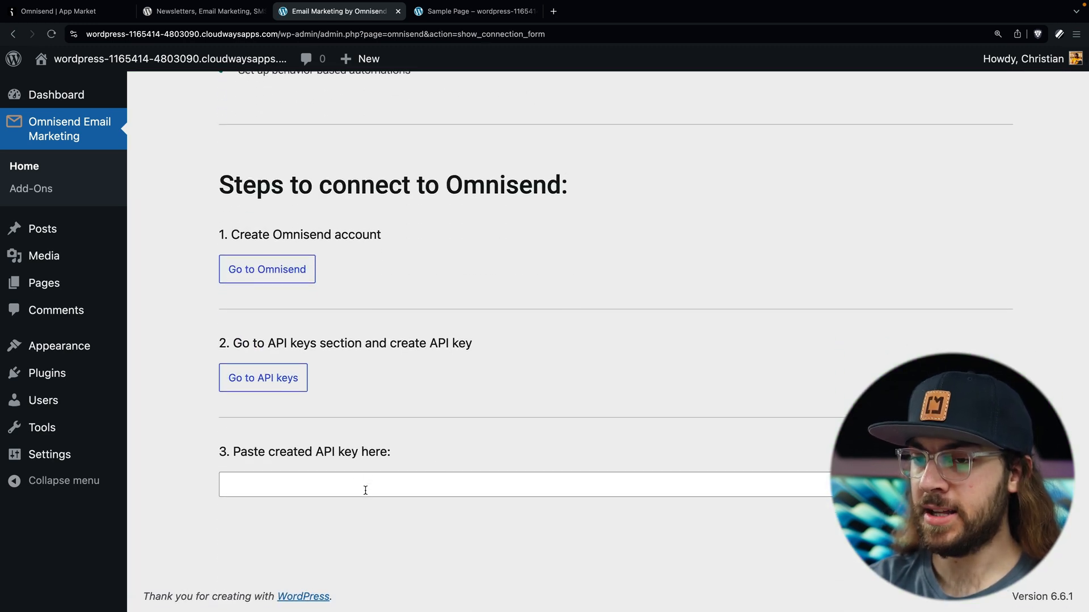
{"action": "left_click", "coordinate": [83, 14]}
{"action": "scroll", "coordinate": [224, 284], "scroll_direction": "down", "scroll_amount": 2}
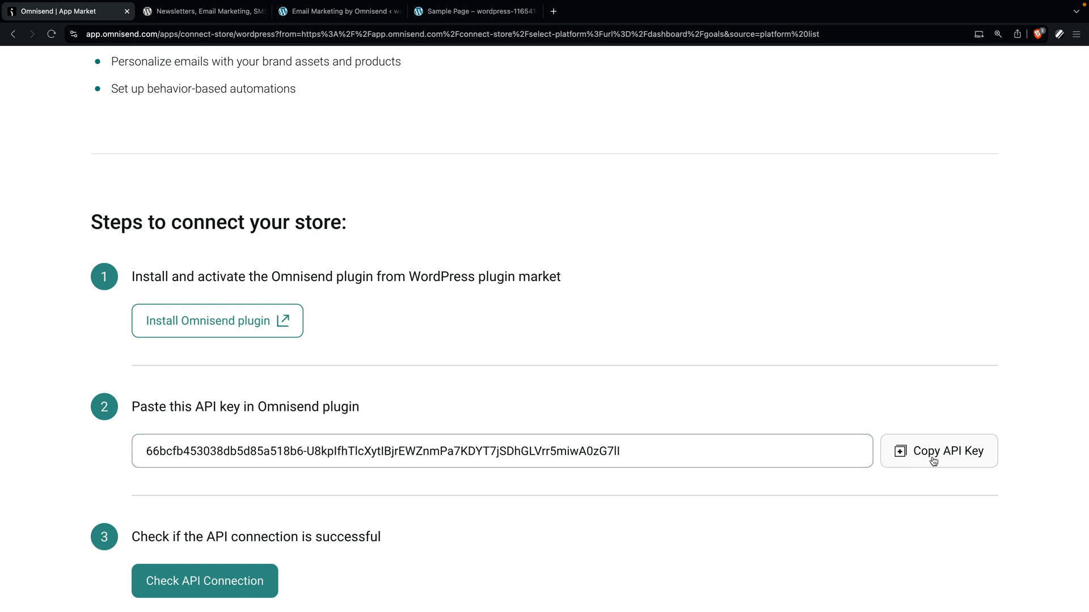
{"action": "left_click", "coordinate": [938, 459]}
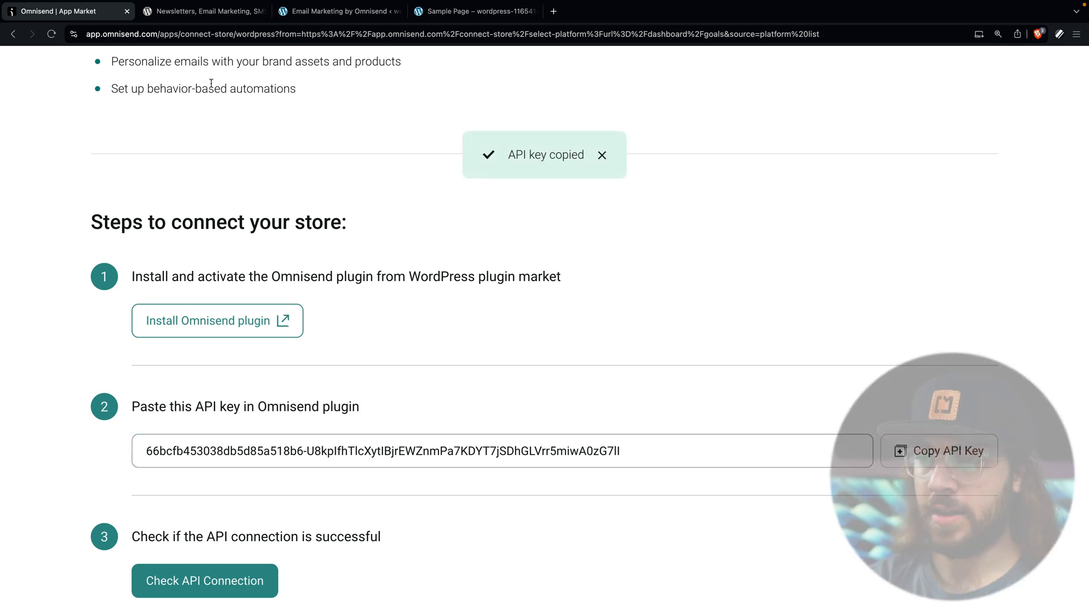
{"action": "left_click", "coordinate": [389, 486]}
{"action": "key", "text": "super+v"}
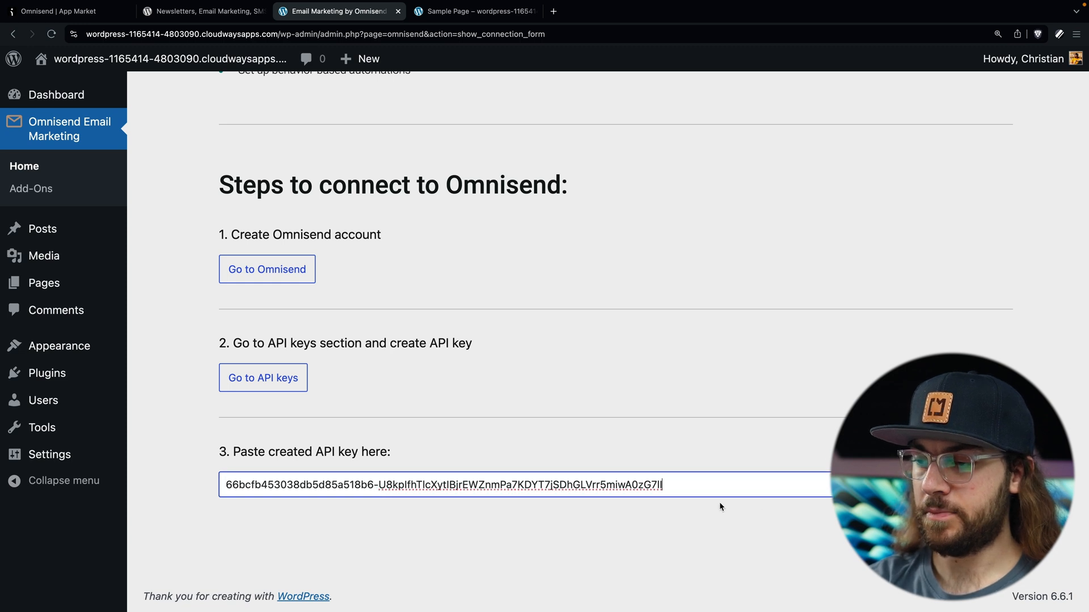
{"action": "left_click", "coordinate": [955, 491]}
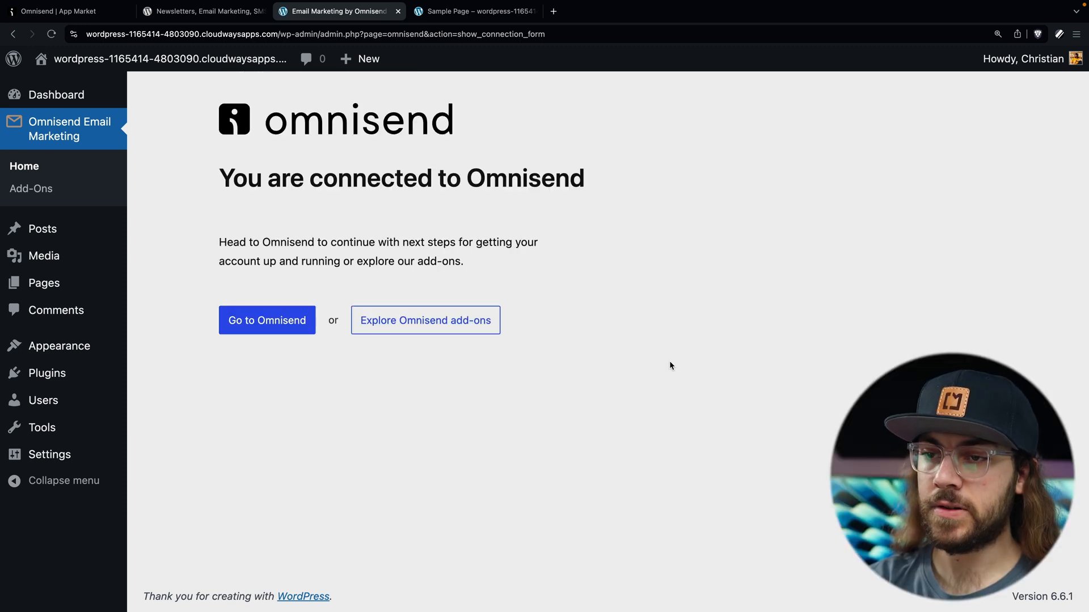
Step: Back in Omnisend, verify the store link with Check API Connection
{"action": "left_click", "coordinate": [85, 11]}
{"action": "scroll", "coordinate": [278, 338], "scroll_direction": "down", "scroll_amount": 3}
{"action": "left_click", "coordinate": [235, 480]}
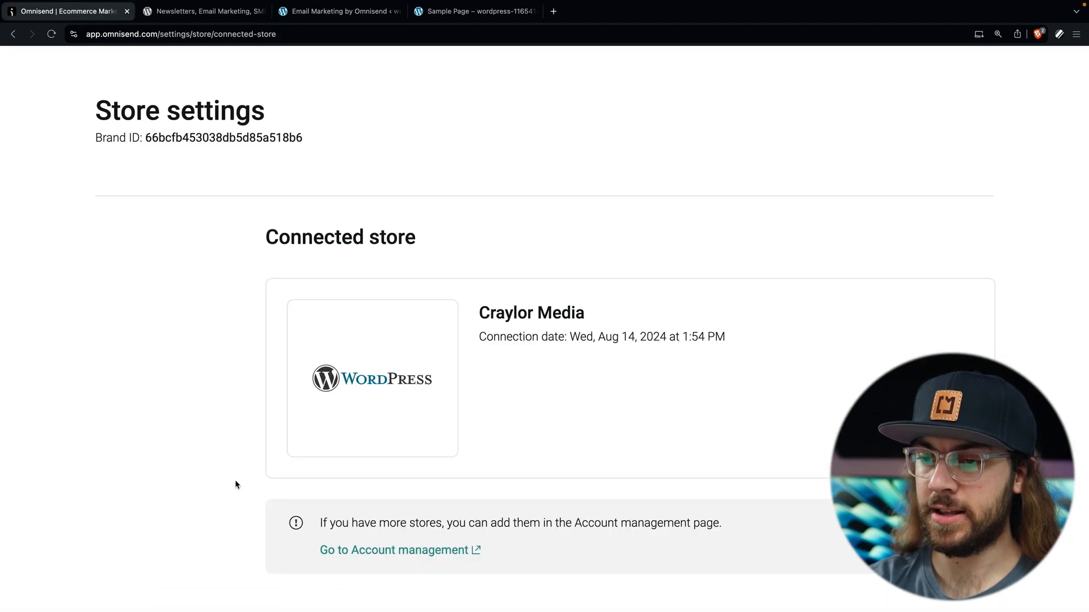
Step: Return to the Omnisend dashboard goals and start the Set brand style setup
{"action": "scroll", "coordinate": [235, 480], "scroll_direction": "down", "scroll_amount": 2}
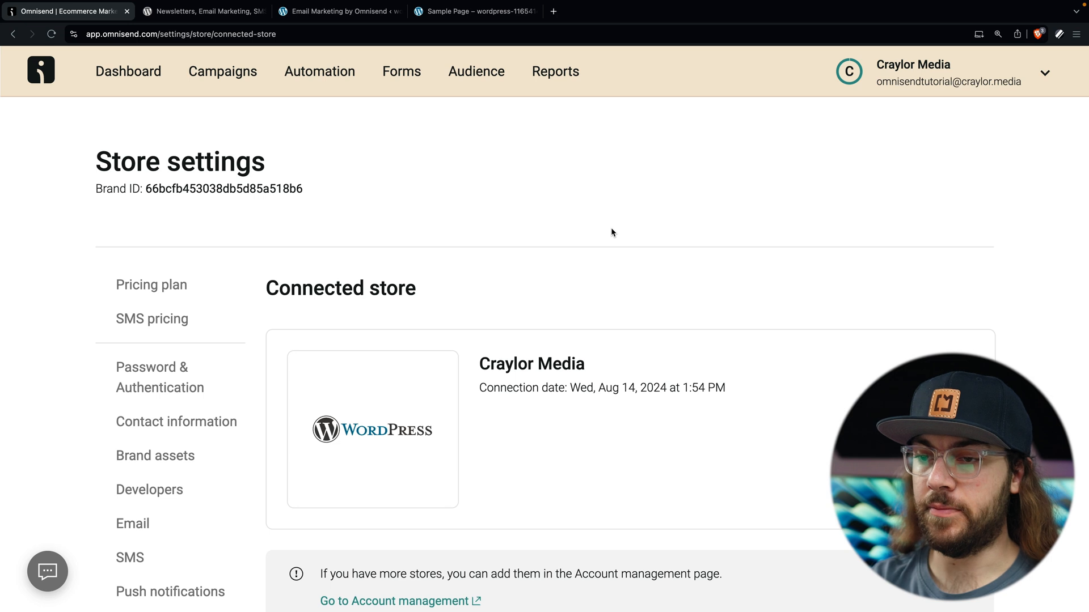
{"action": "left_click", "coordinate": [134, 80]}
{"action": "scroll", "coordinate": [241, 266], "scroll_direction": "down", "scroll_amount": 3}
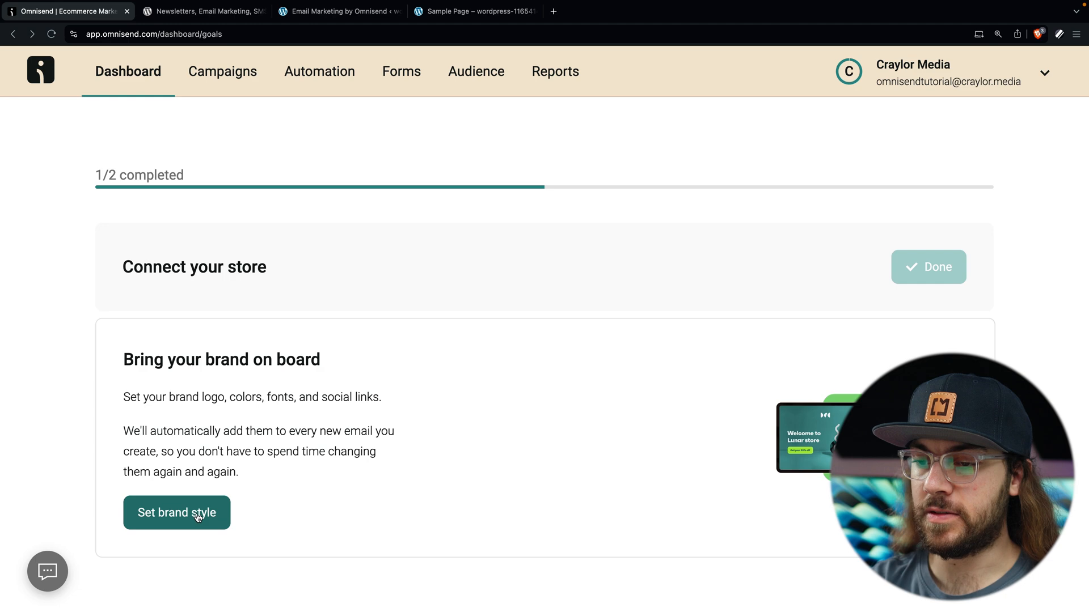
{"action": "left_click", "coordinate": [197, 513]}
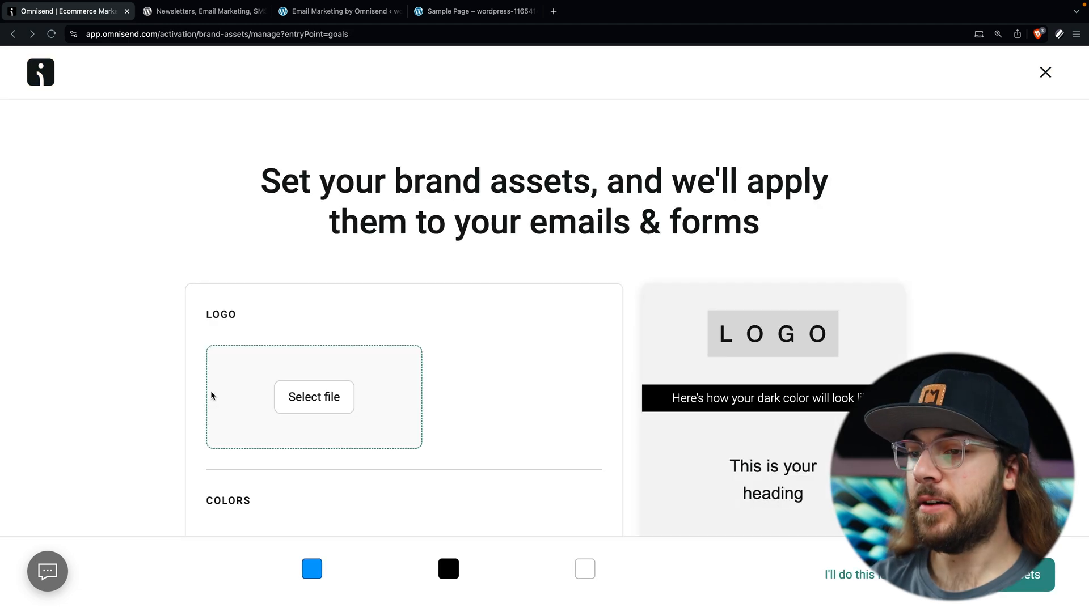
Step: Save brand assets with the craylormade logo and colours #5D0EFB, #191923 and #FFFFFF
{"action": "scroll", "coordinate": [210, 391], "scroll_direction": "down", "scroll_amount": 5}
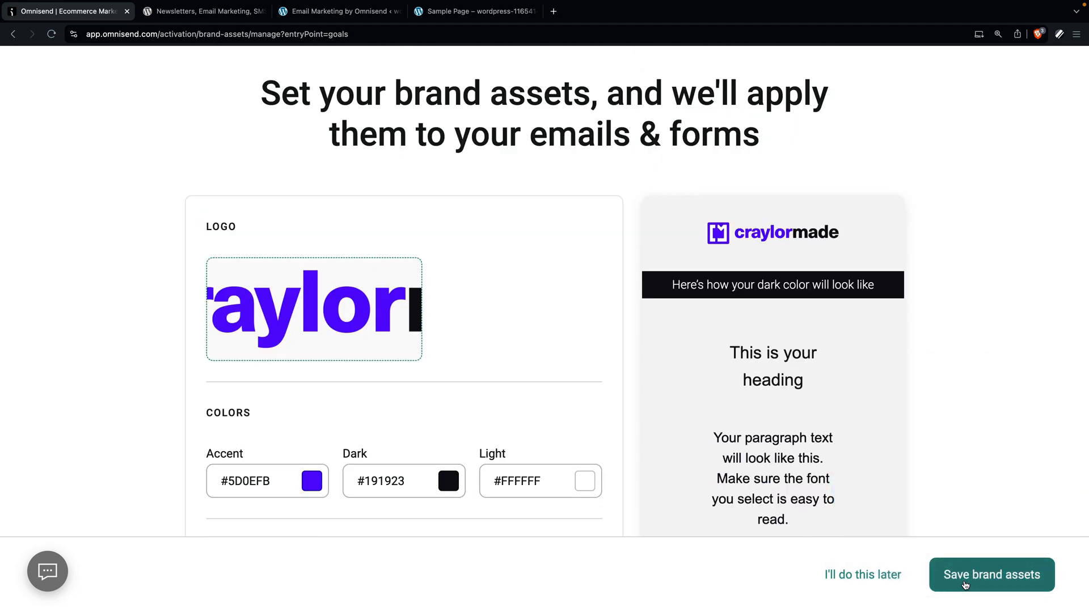
{"action": "left_click", "coordinate": [965, 586]}
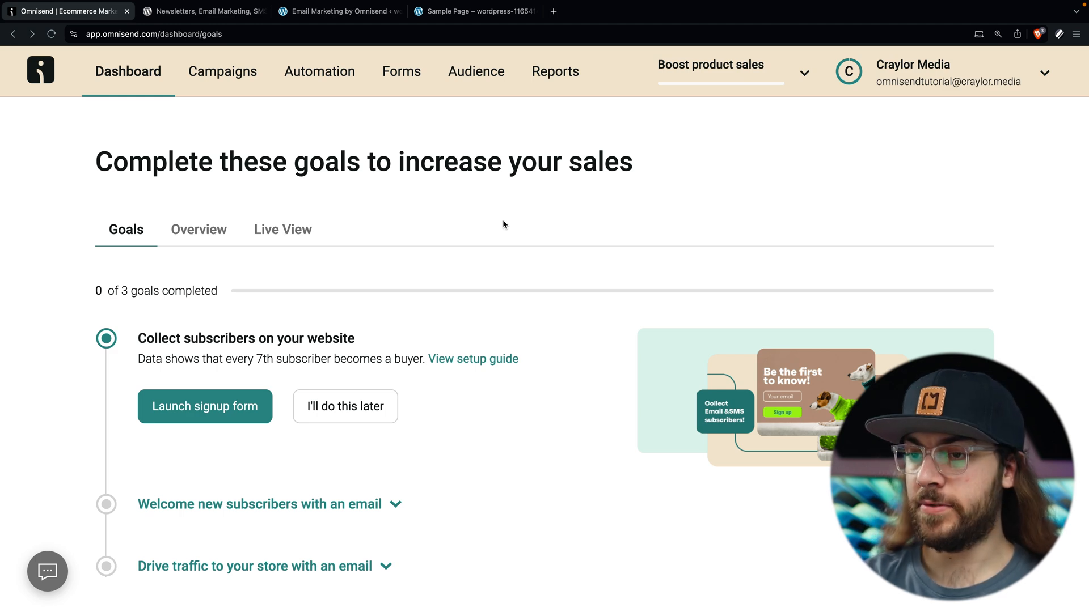
Step: Create a new email campaign with a first-name-tagged subject 'Check out our latest WooCommerce course!'
{"action": "left_click", "coordinate": [232, 78]}
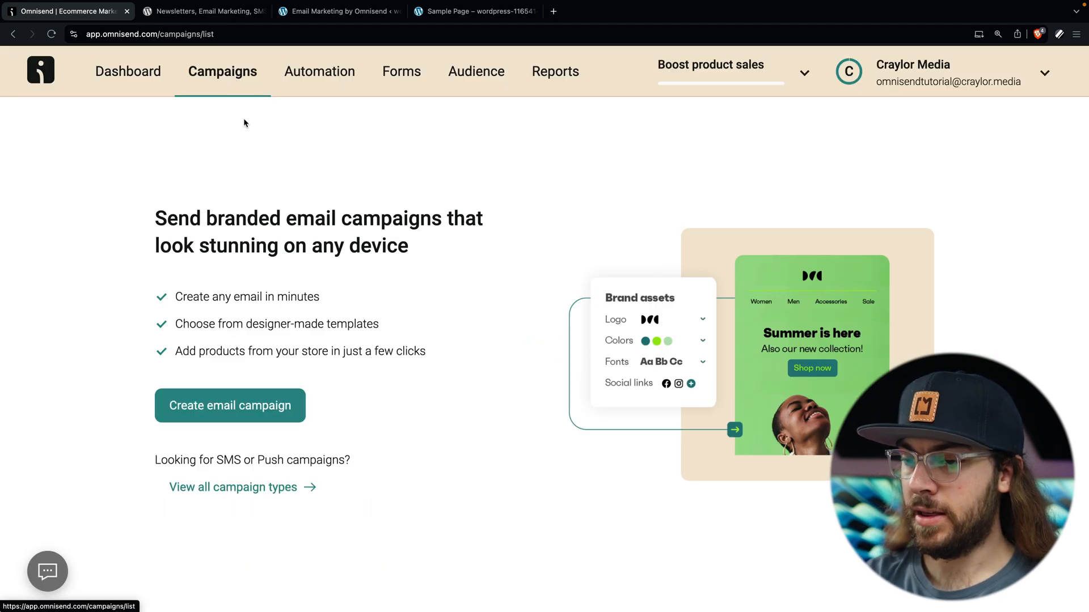
{"action": "left_click", "coordinate": [274, 405]}
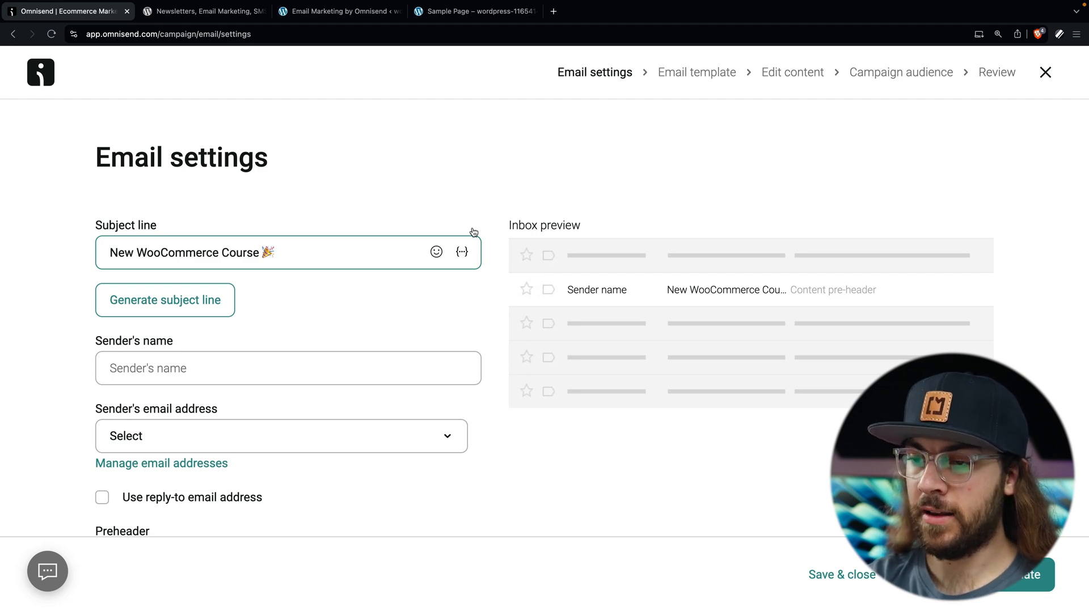
{"action": "left_click", "coordinate": [462, 252]}
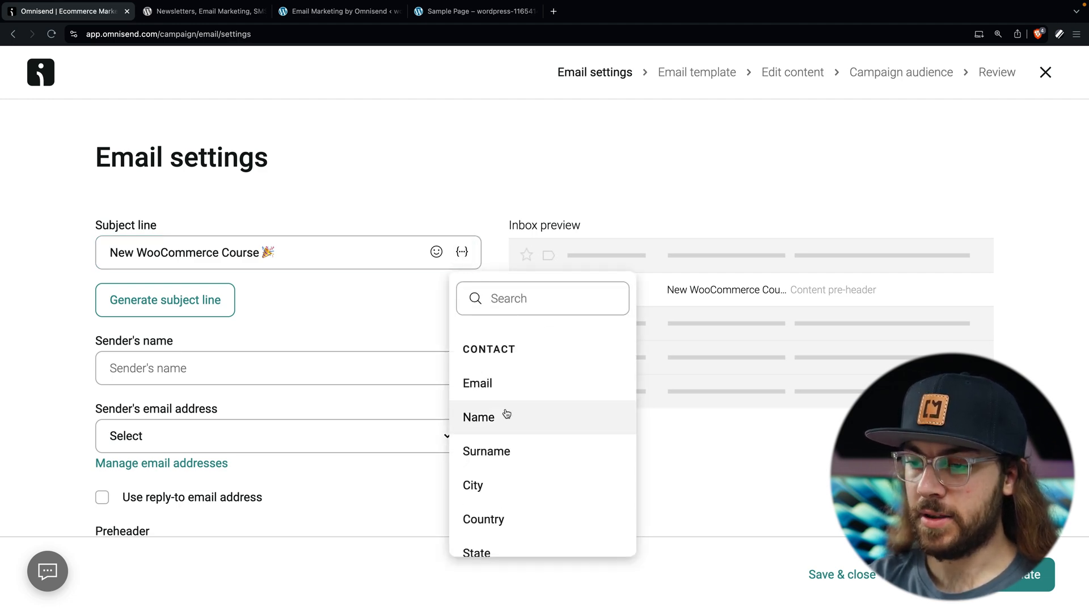
{"action": "left_click", "coordinate": [508, 421]}
{"action": "type", "text": ", Check Out Our"}
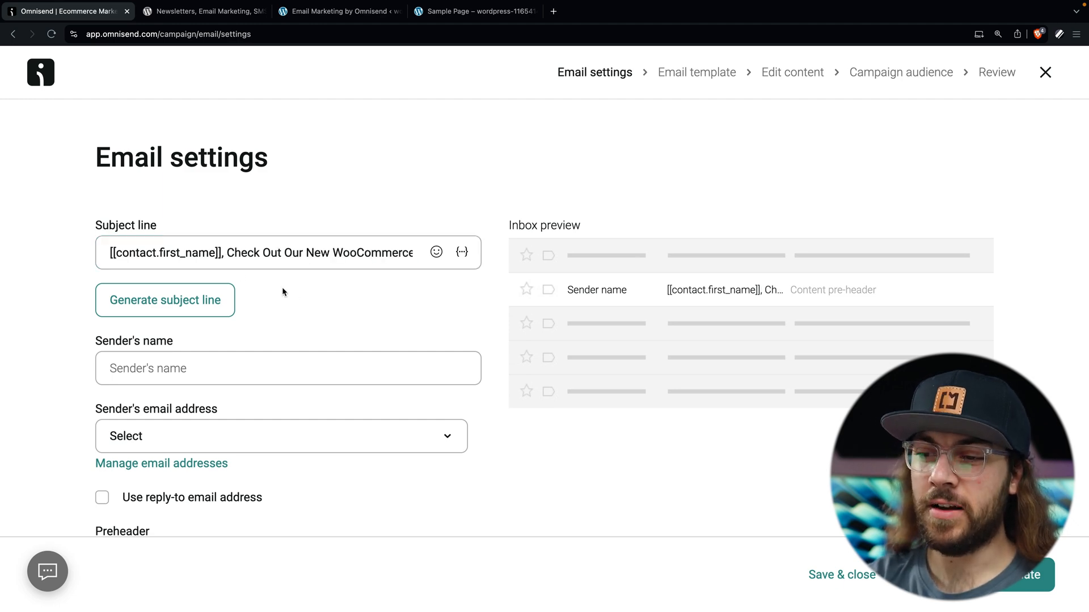
{"action": "left_click", "coordinate": [162, 302]}
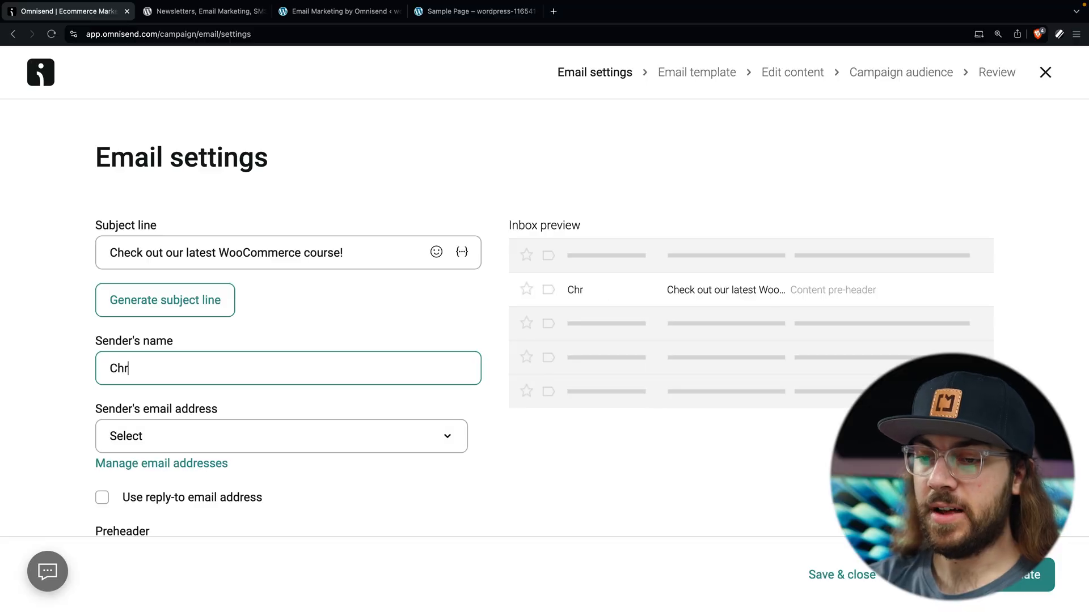
Step: Choose Shared Omnisend Email as the sender's email address
{"action": "left_click", "coordinate": [159, 436]}
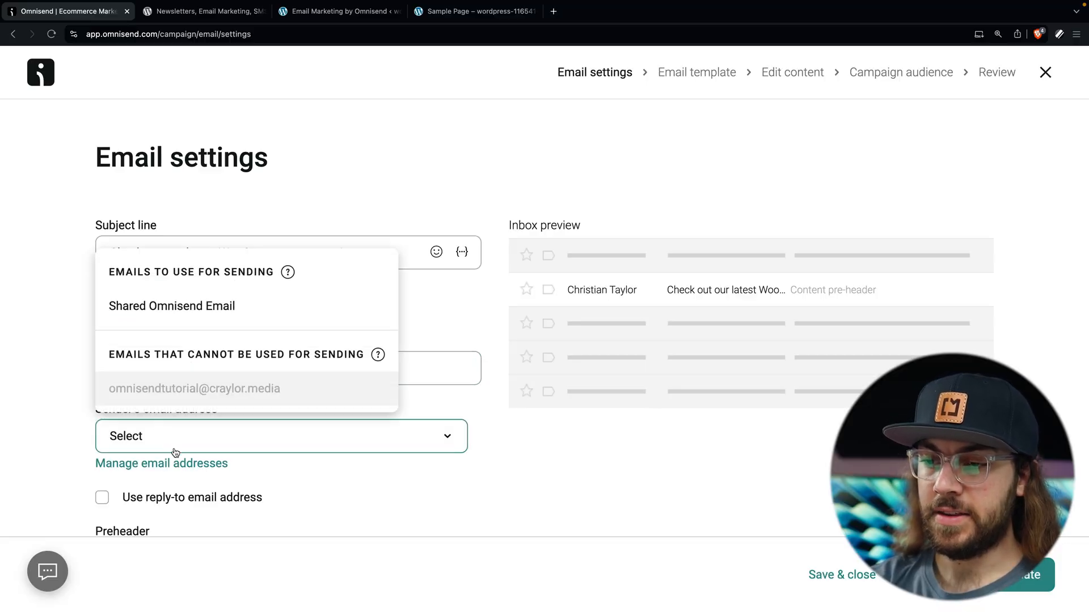
{"action": "left_click", "coordinate": [237, 309]}
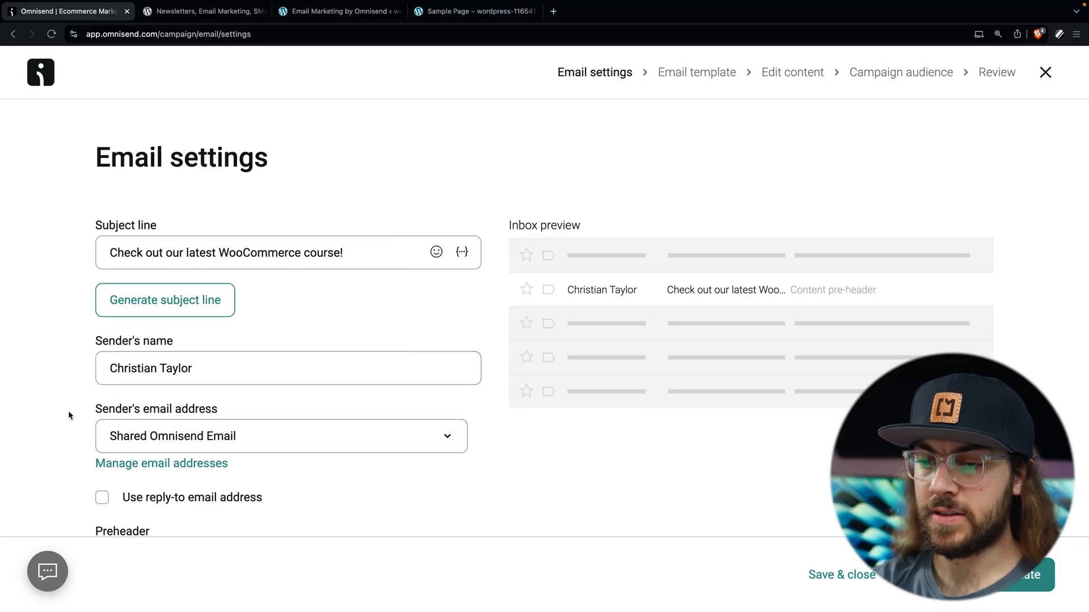
{"action": "scroll", "coordinate": [68, 414], "scroll_direction": "down", "scroll_amount": 1}
{"action": "scroll", "coordinate": [68, 415], "scroll_direction": "down", "scroll_amount": 3}
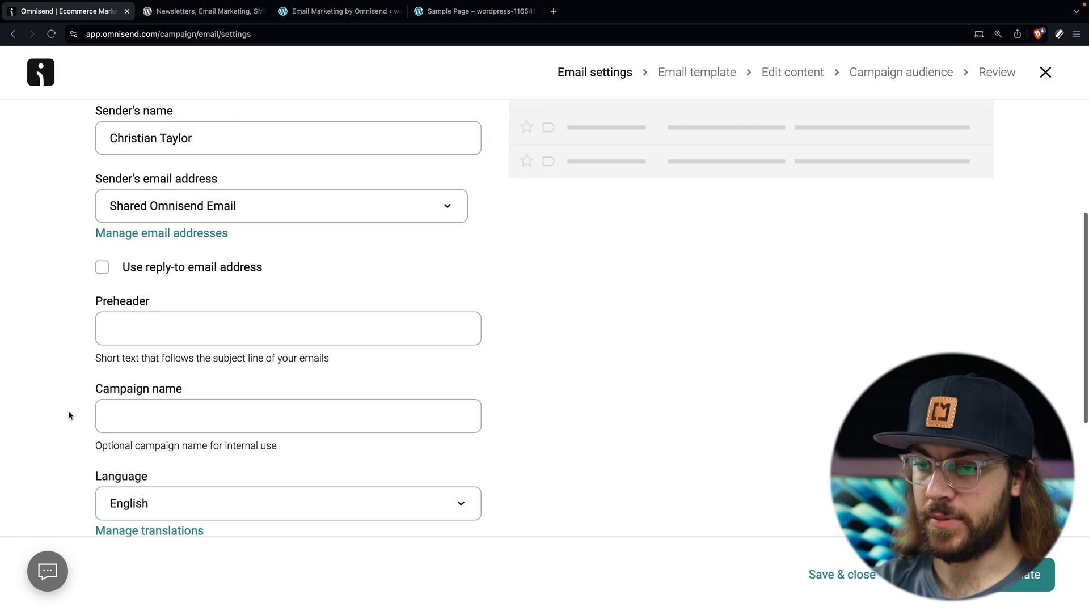
Step: Enter preheader 'Open for details on our brand new WooCommerce course!' and campaign name 'WooCommerce Course Promo 1'
{"action": "left_click", "coordinate": [148, 318]}
{"action": "scroll", "coordinate": [129, 328], "scroll_direction": "up", "scroll_amount": 1}
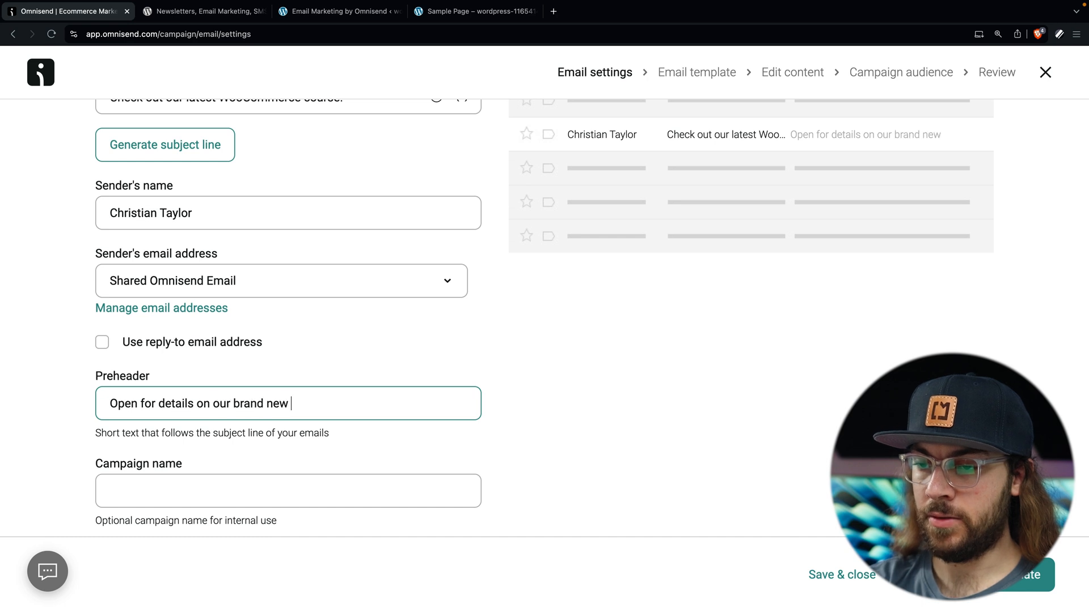
{"action": "type", "text": "se!"}
{"action": "left_click", "coordinate": [299, 477]}
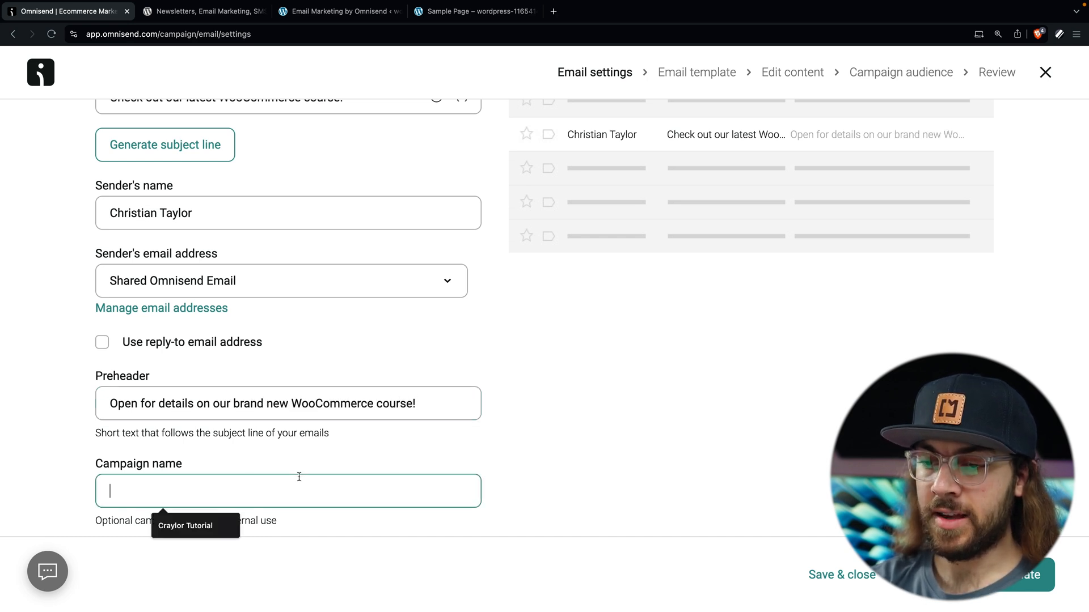
{"action": "scroll", "coordinate": [299, 477], "scroll_direction": "down", "scroll_amount": 3}
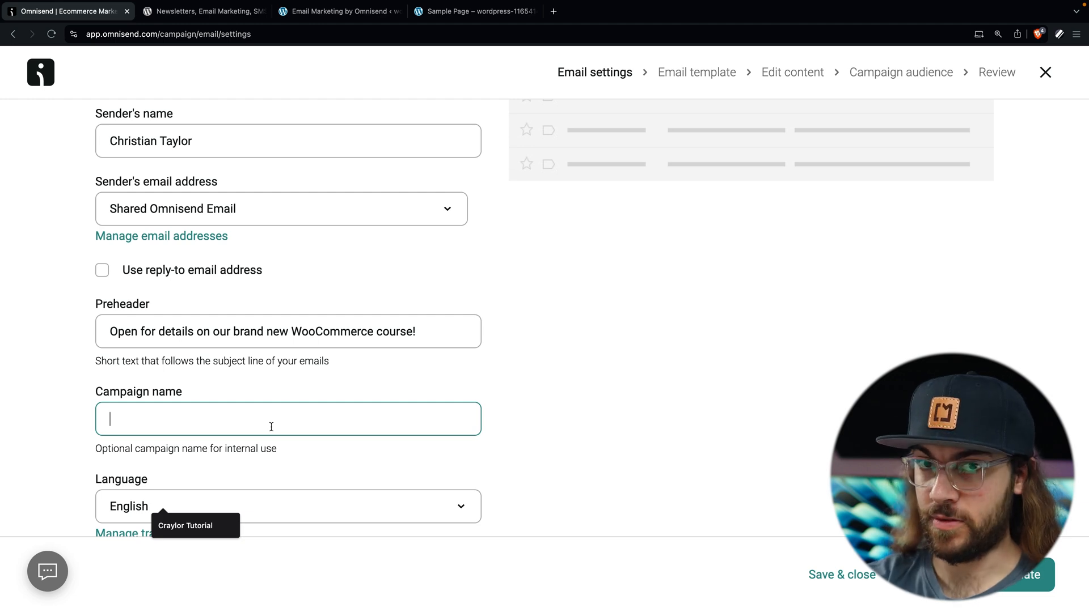
{"action": "type", "text": "WooCommerce Course Promo 1"}
{"action": "scroll", "coordinate": [673, 347], "scroll_direction": "down", "scroll_amount": 1}
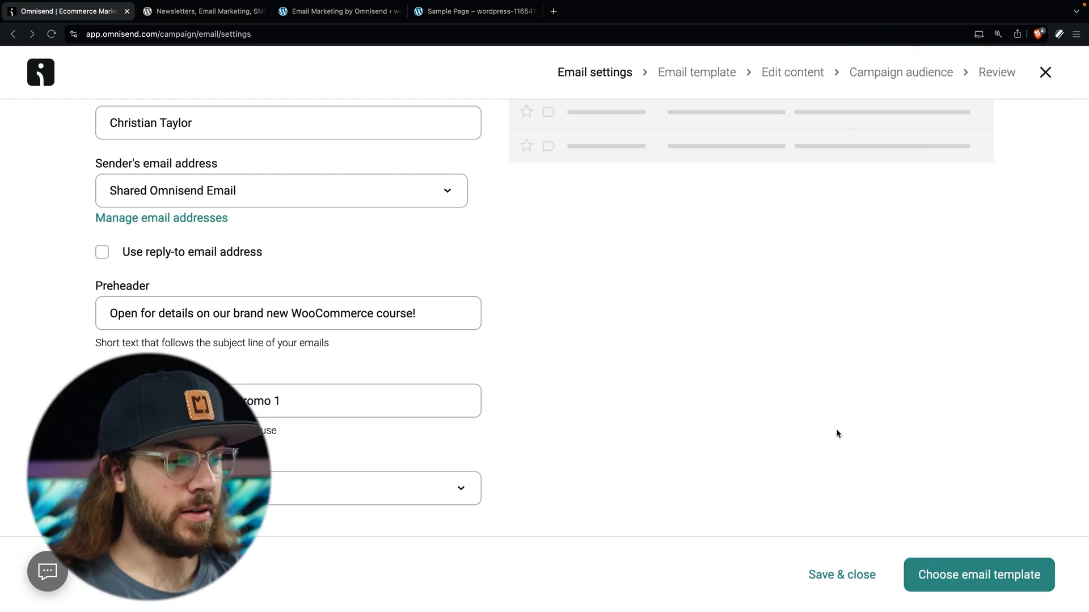
{"action": "left_click", "coordinate": [956, 563]}
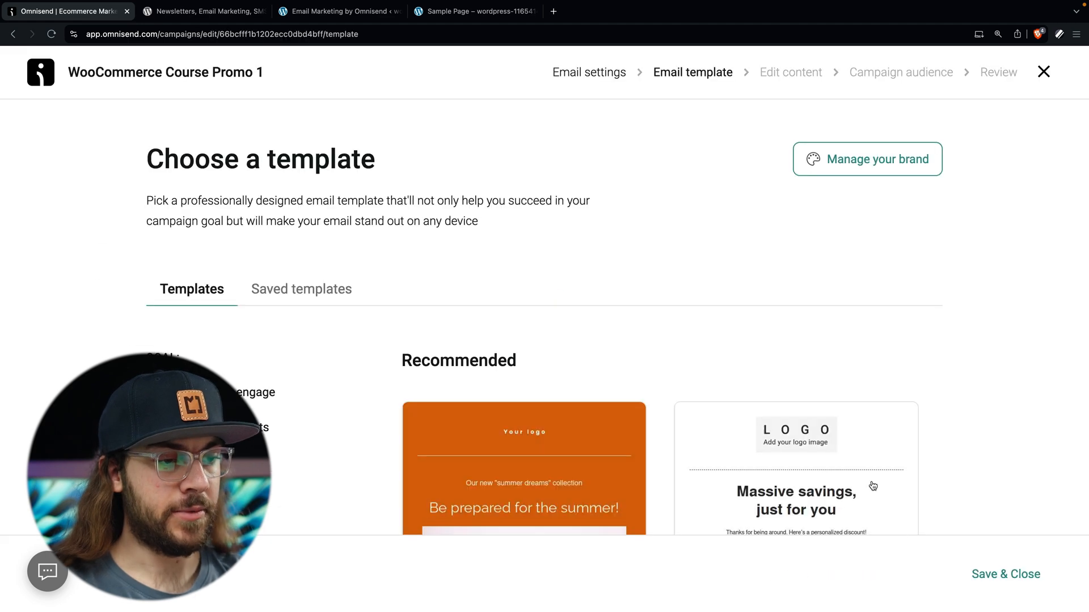
Step: Filter the templates to Branded and preview the Offer a discount code template
{"action": "scroll", "coordinate": [855, 408], "scroll_direction": "down", "scroll_amount": 10}
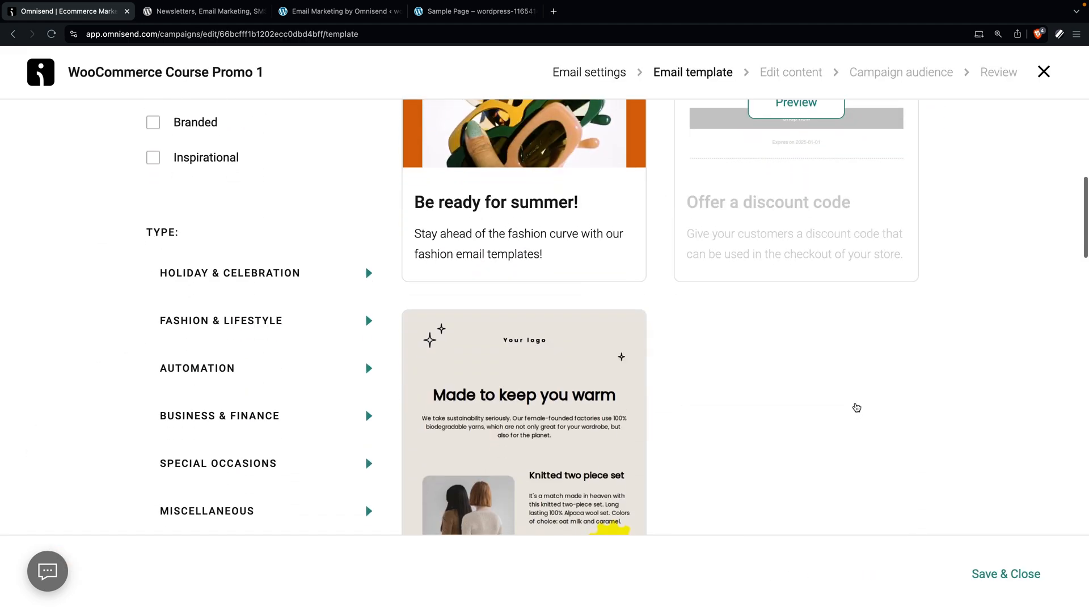
{"action": "scroll", "coordinate": [856, 408], "scroll_direction": "down", "scroll_amount": 12}
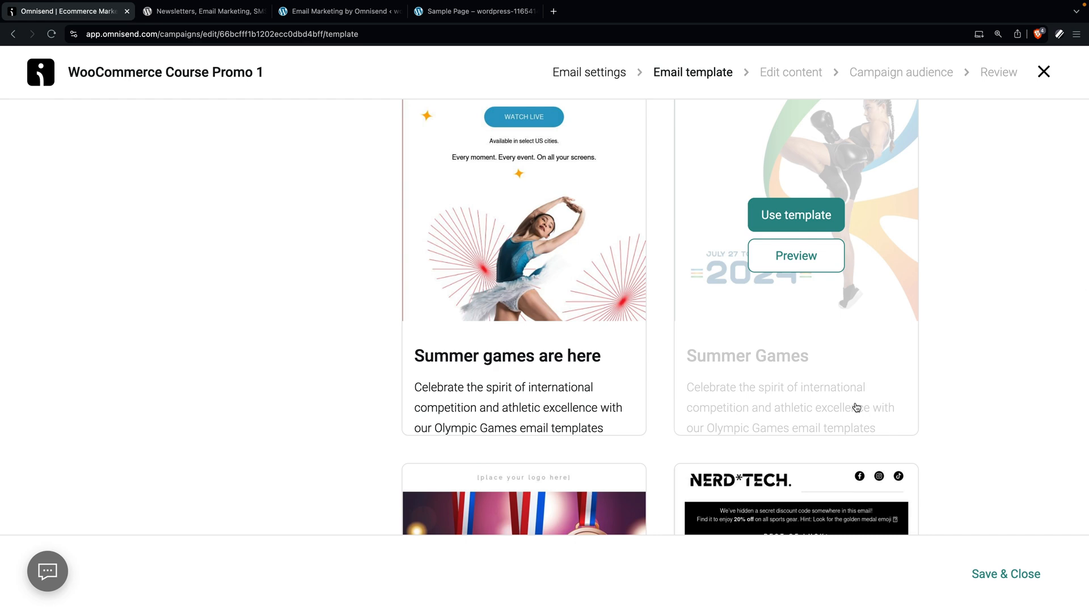
{"action": "scroll", "coordinate": [856, 408], "scroll_direction": "down", "scroll_amount": 10}
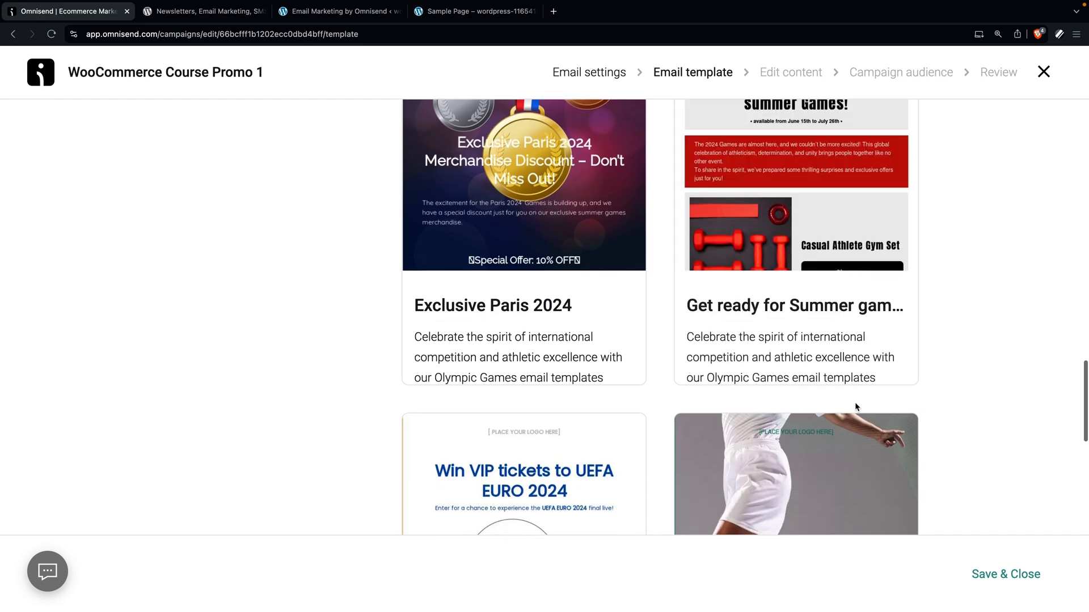
{"action": "scroll", "coordinate": [784, 397], "scroll_direction": "down", "scroll_amount": 7}
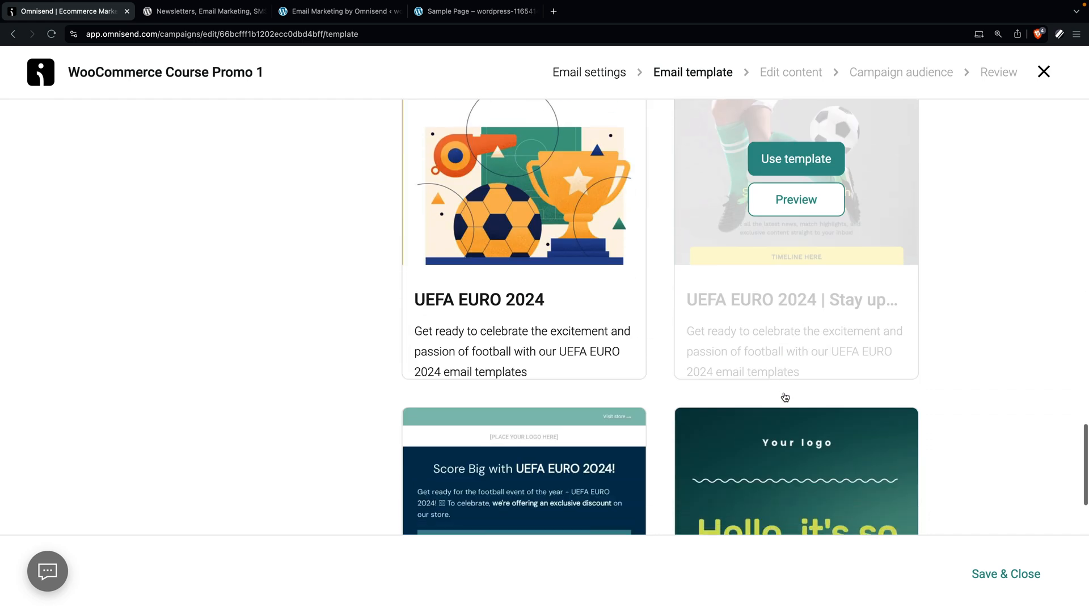
{"action": "scroll", "coordinate": [572, 392], "scroll_direction": "up", "scroll_amount": 12}
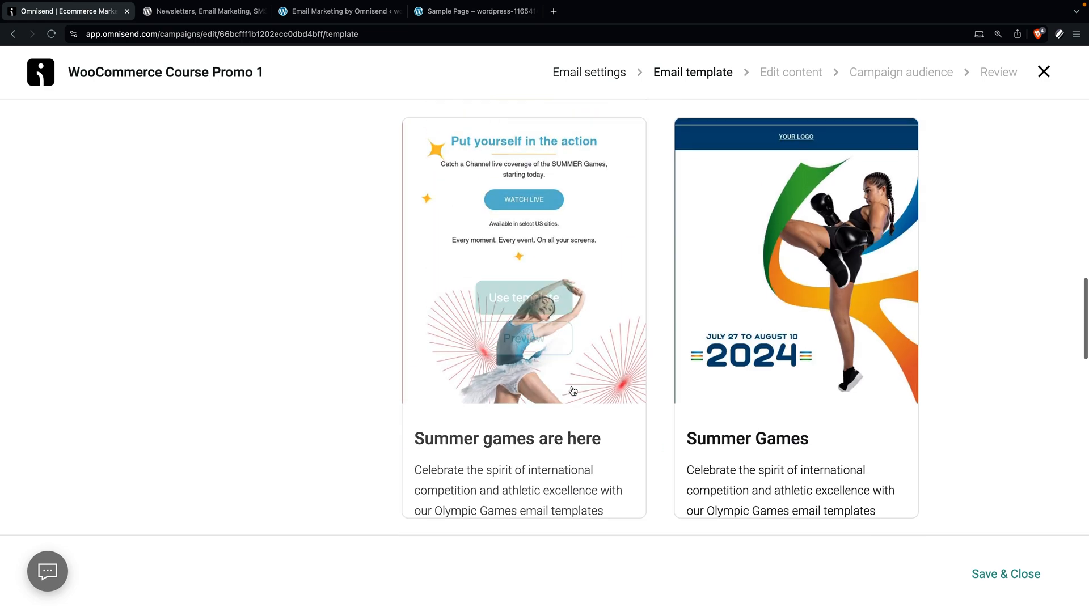
{"action": "scroll", "coordinate": [573, 392], "scroll_direction": "up", "scroll_amount": 3}
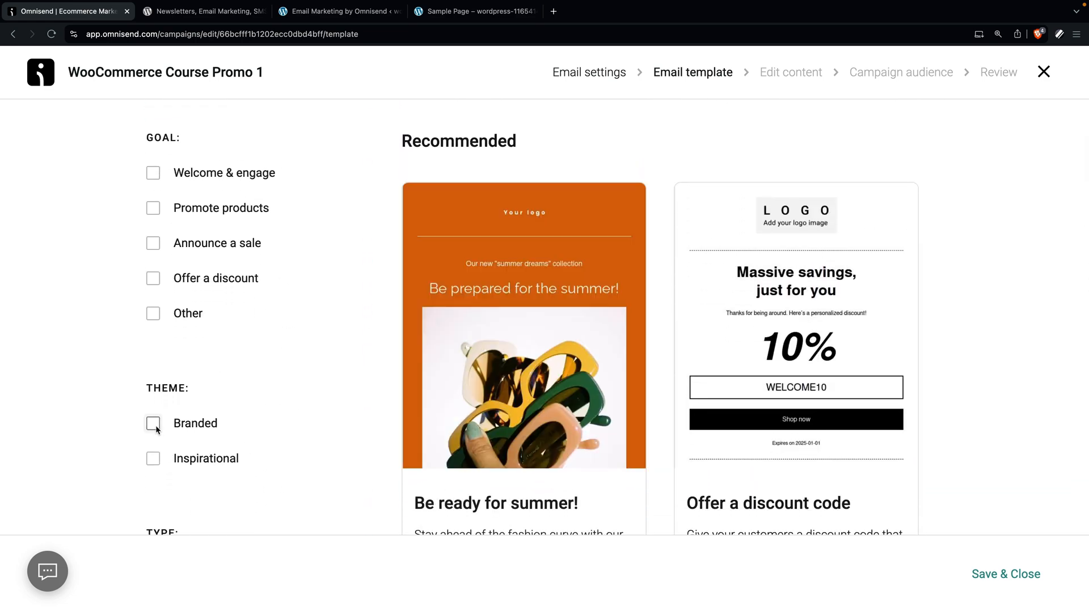
{"action": "left_click", "coordinate": [153, 425]}
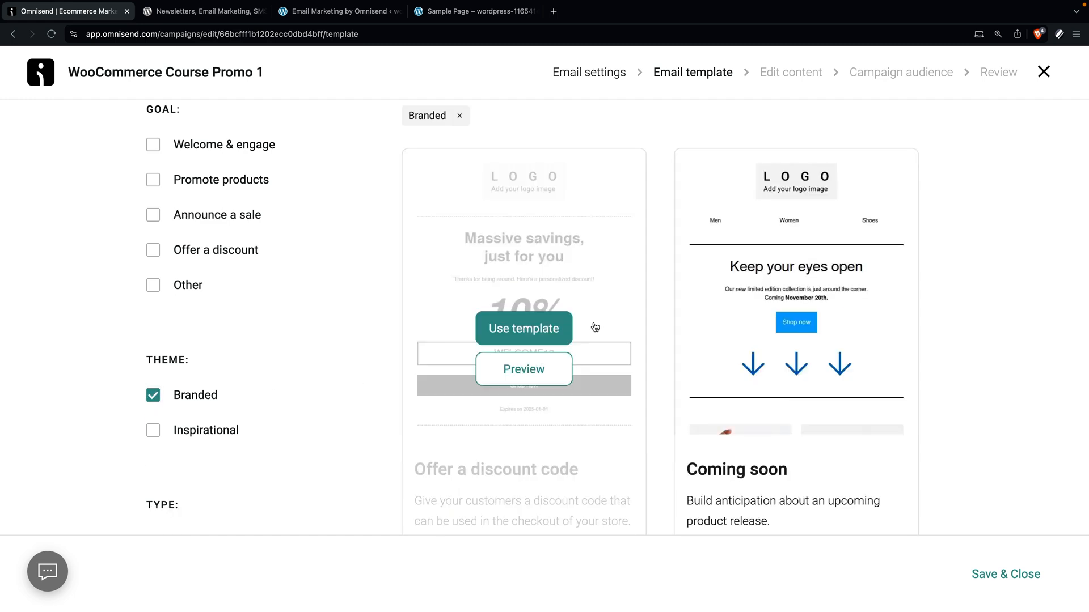
{"action": "left_click", "coordinate": [556, 377]}
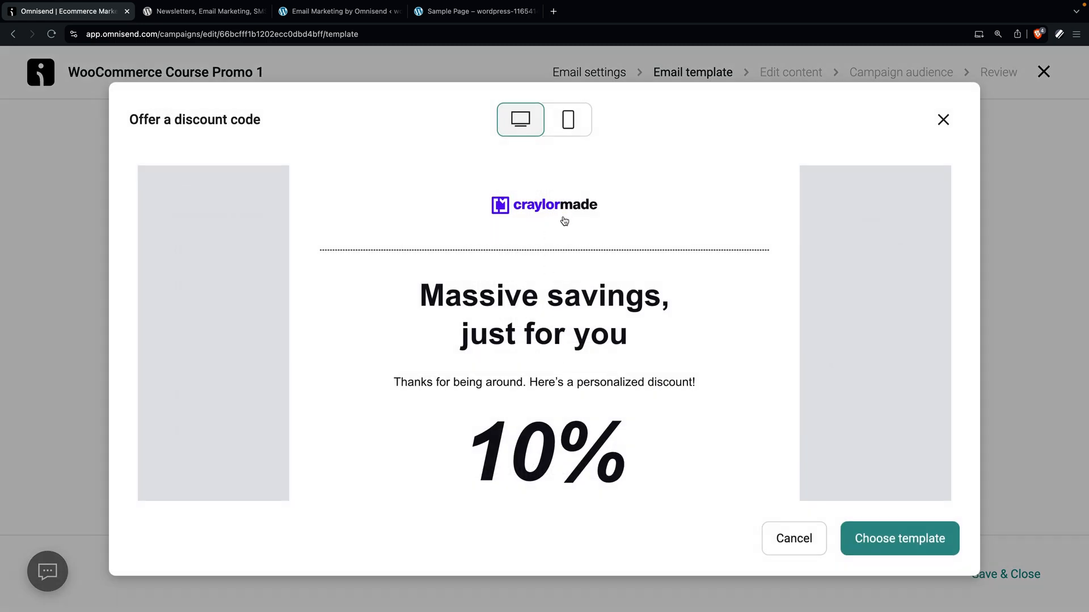
{"action": "scroll", "coordinate": [545, 211], "scroll_direction": "down", "scroll_amount": 5}
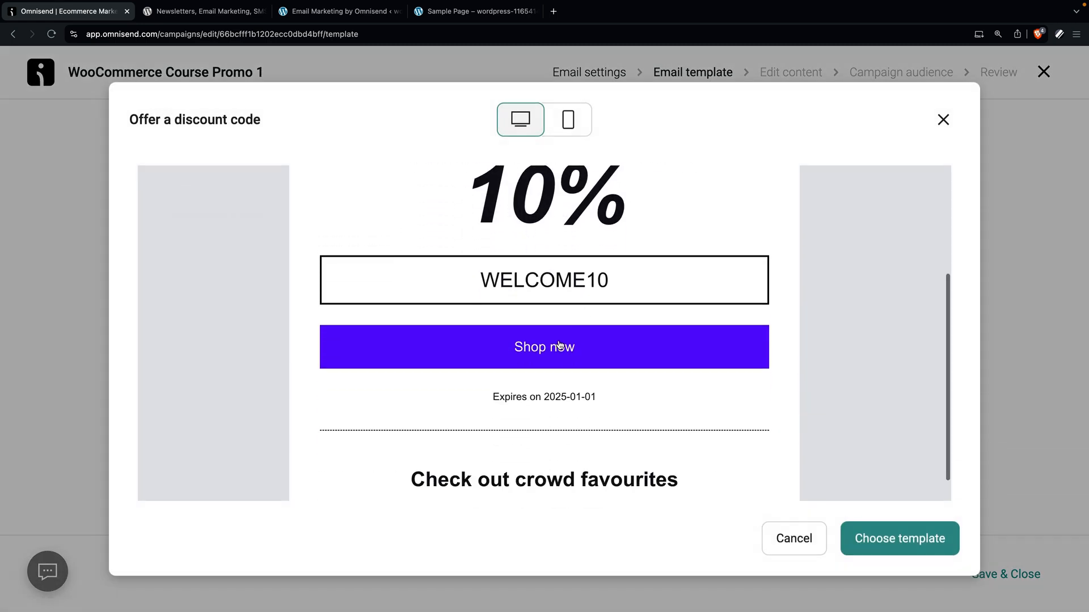
{"action": "scroll", "coordinate": [565, 350], "scroll_direction": "down", "scroll_amount": 4}
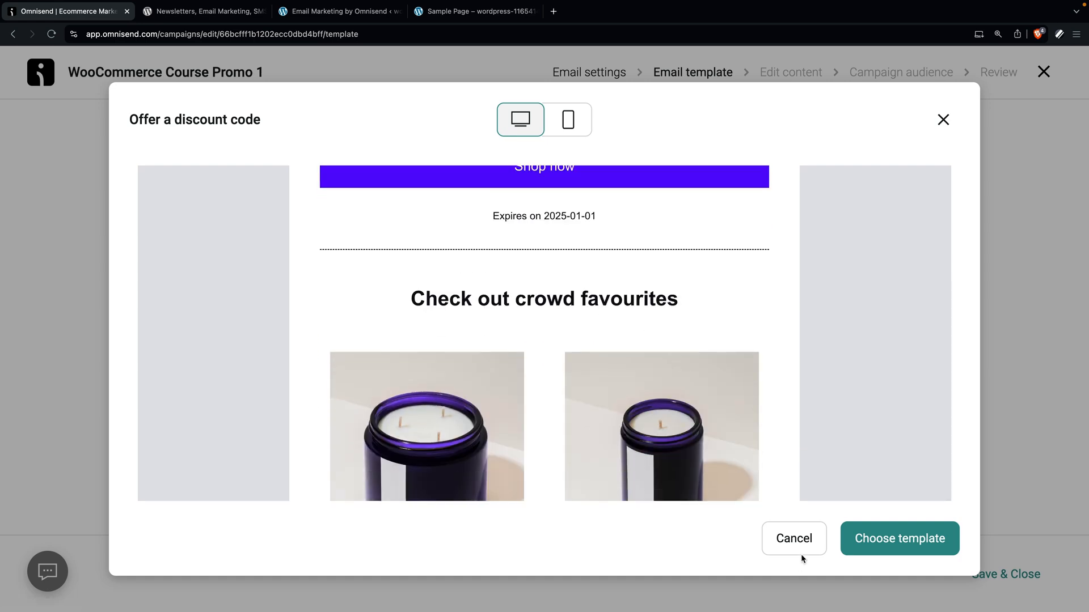
{"action": "left_click", "coordinate": [800, 544]}
Step: Preview the Plain text template for the campaign email
{"action": "scroll", "coordinate": [879, 412], "scroll_direction": "down", "scroll_amount": 10}
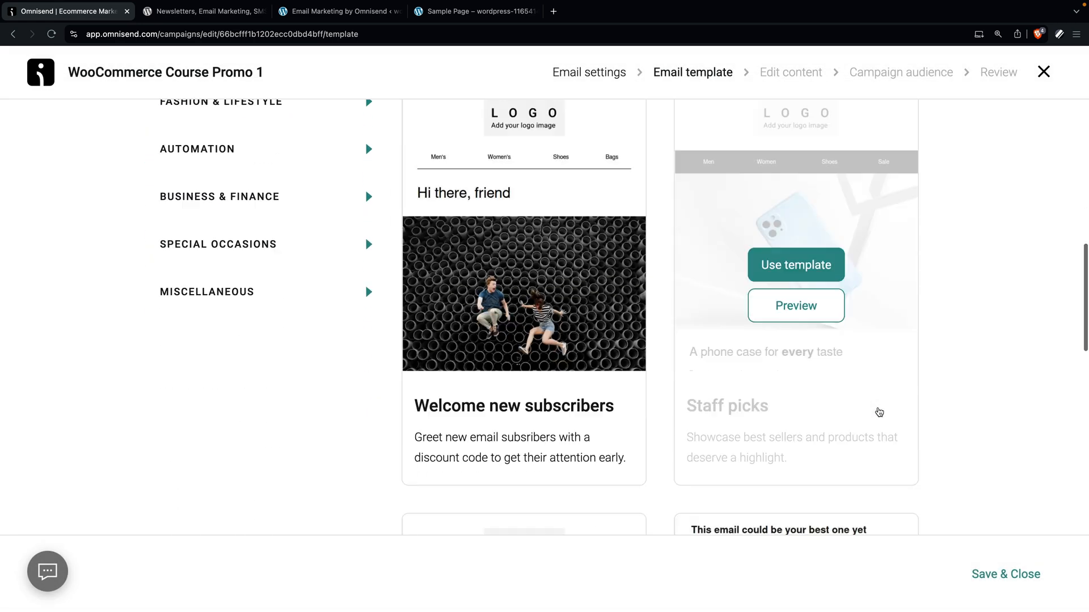
{"action": "scroll", "coordinate": [878, 412], "scroll_direction": "down", "scroll_amount": 12}
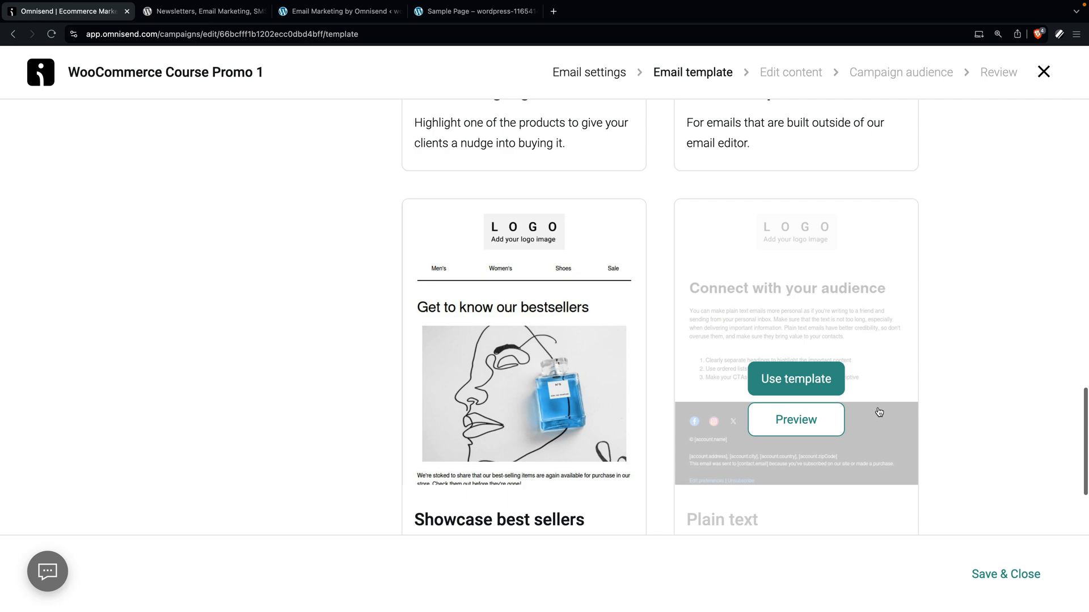
{"action": "left_click", "coordinate": [814, 342]}
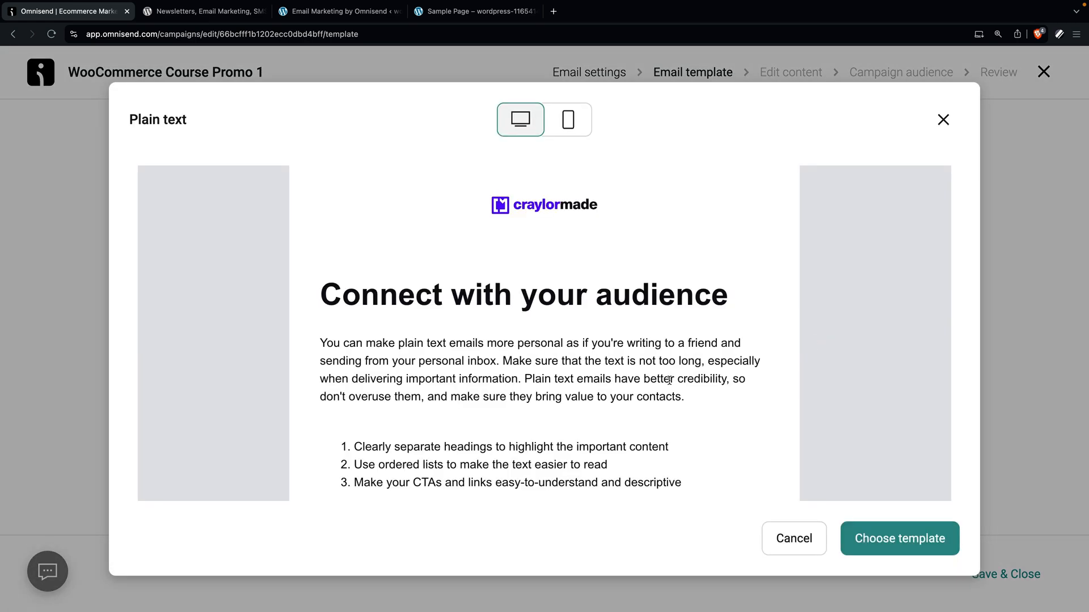
{"action": "scroll", "coordinate": [586, 372], "scroll_direction": "down", "scroll_amount": 5}
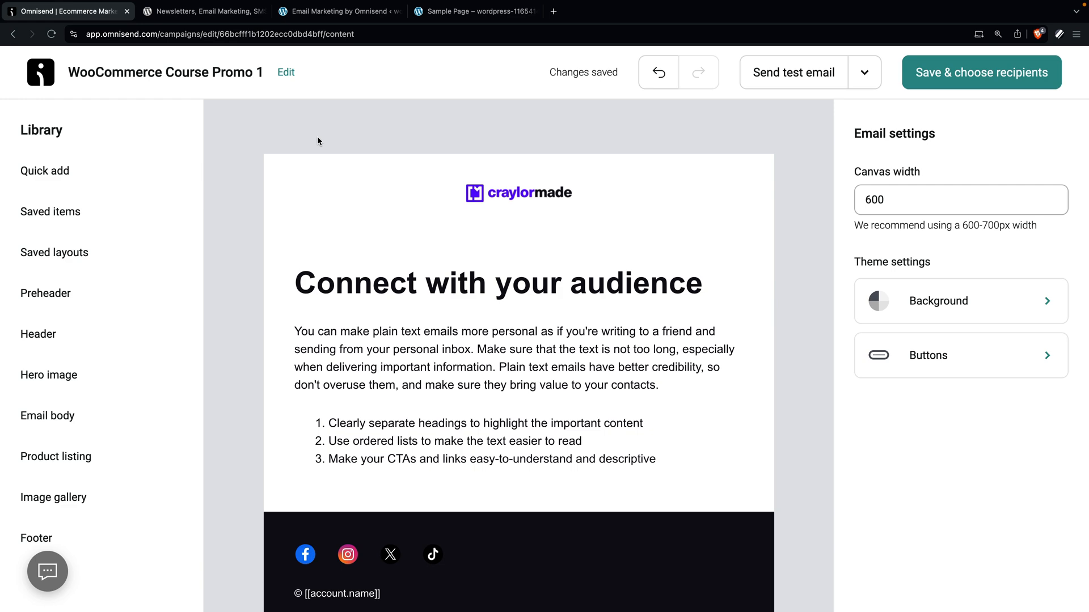
Step: Add an image block below the text and open the AI writing options for the body paragraph
{"action": "left_click", "coordinate": [156, 172]}
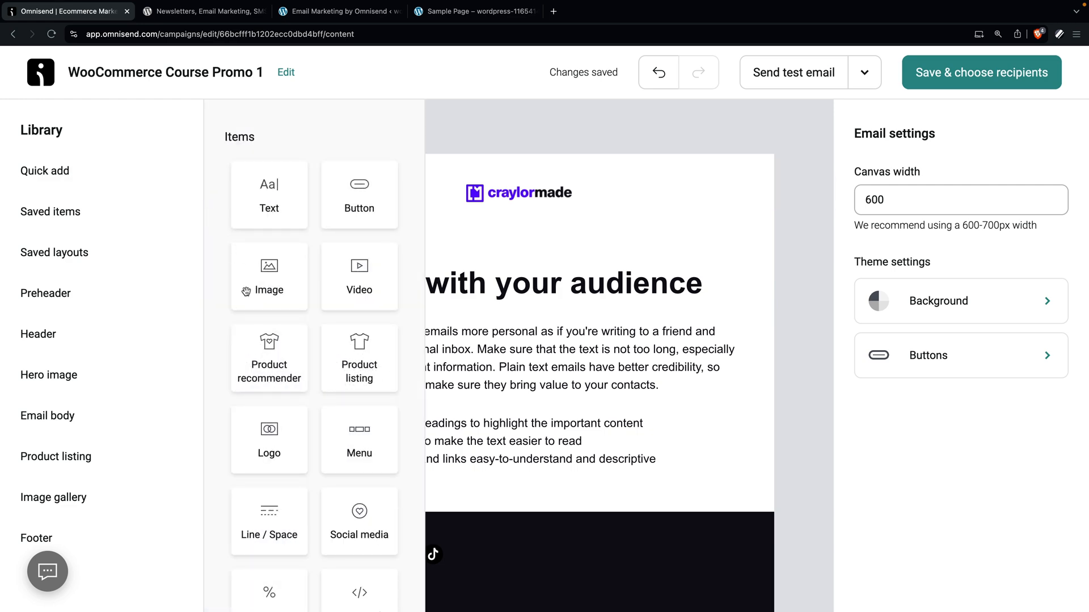
{"action": "left_click_drag", "start_coordinate": [283, 276], "coordinate": [496, 494]}
{"action": "left_click", "coordinate": [781, 263]}
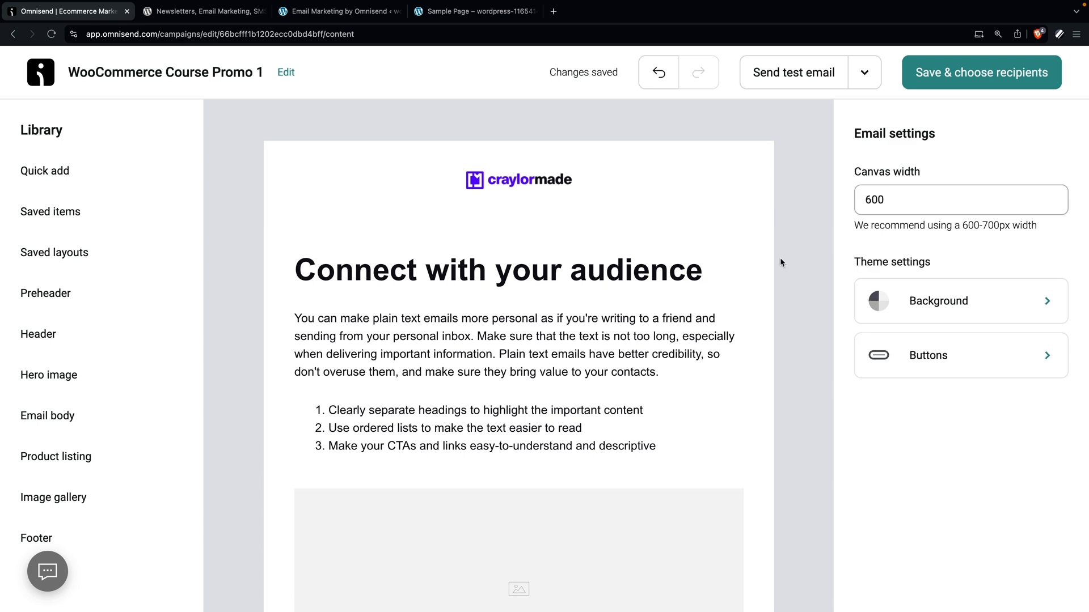
{"action": "left_click", "coordinate": [652, 331]}
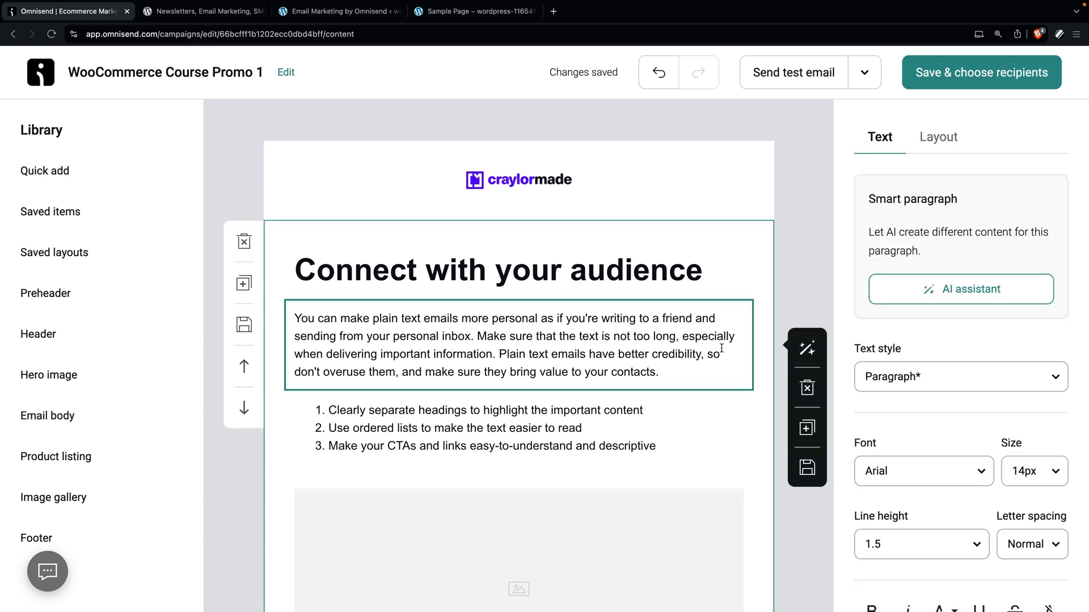
{"action": "left_click", "coordinate": [807, 348]}
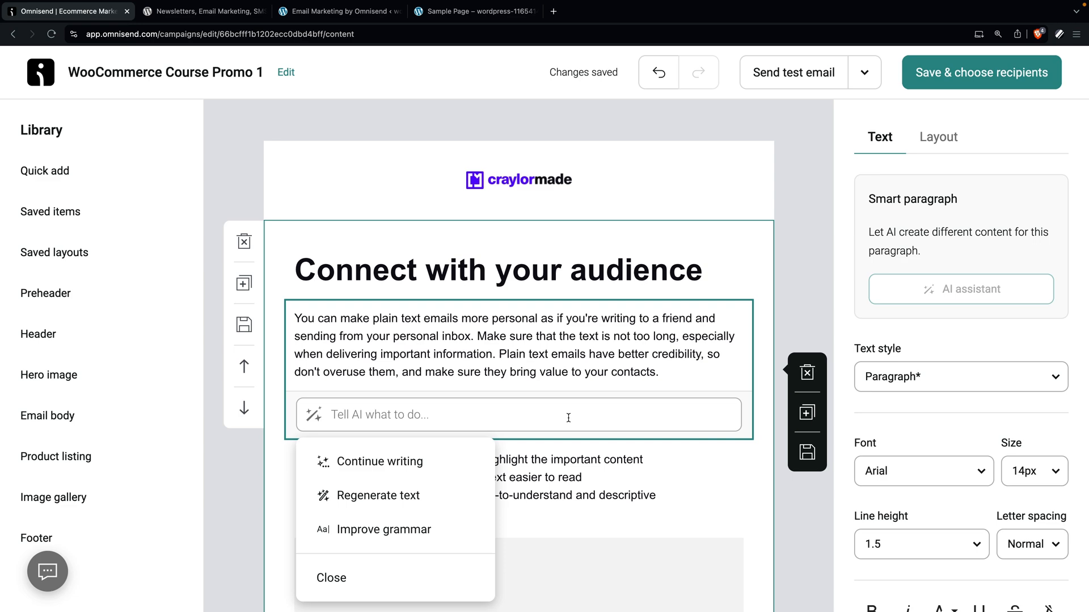
Step: Change the heading to 'The next course is here!' and rewrite the paragraph about building a WooCommerce store
{"action": "triple_click", "coordinate": [381, 281]}
{"action": "type", "text": "The next course is here!"}
{"action": "left_click_drag", "start_coordinate": [660, 373], "coordinate": [277, 302]}
{"action": "type", "text": "The next Craylor Academy course on WooCom"}
{"action": "key", "text": "BackSpace"}
{"action": "key", "text": "BackSpace"}
{"action": "key", "text": "BackSpace"}
{"action": "key", "text": "BackSpace"}
{"action": "key", "text": "BackSpace"}
{"action": "key", "text": "BackSpace"}
{"action": "type", "text": "building a WooCommerce store is here!"}
Step: Extend the paragraph with AI Continue writing, delete the list and image blocks, and add a Button block
{"action": "left_click", "coordinate": [807, 321]}
{"action": "scroll", "coordinate": [469, 398], "scroll_direction": "down", "scroll_amount": 5}
{"action": "scroll", "coordinate": [469, 398], "scroll_direction": "up", "scroll_amount": 5}
{"action": "left_click", "coordinate": [961, 289]}
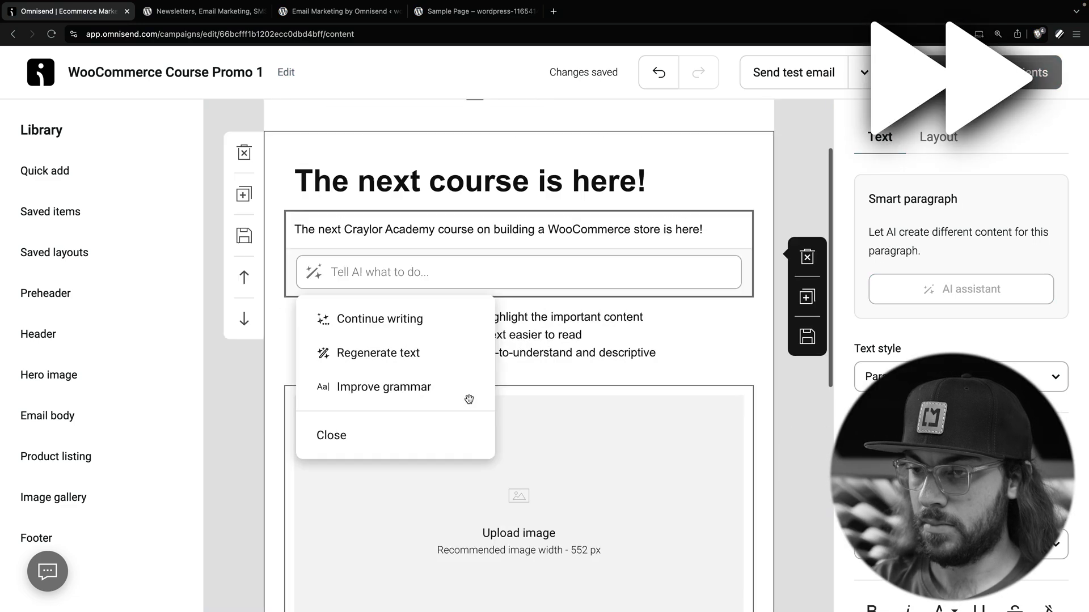
{"action": "left_click", "coordinate": [435, 420]}
{"action": "scroll", "coordinate": [518, 352], "scroll_direction": "down", "scroll_amount": 5}
{"action": "left_click", "coordinate": [519, 318]}
Step: Set the button text to 'Check it out' and save the email
{"action": "left_click", "coordinate": [807, 334]}
{"action": "type", "text": "h"}
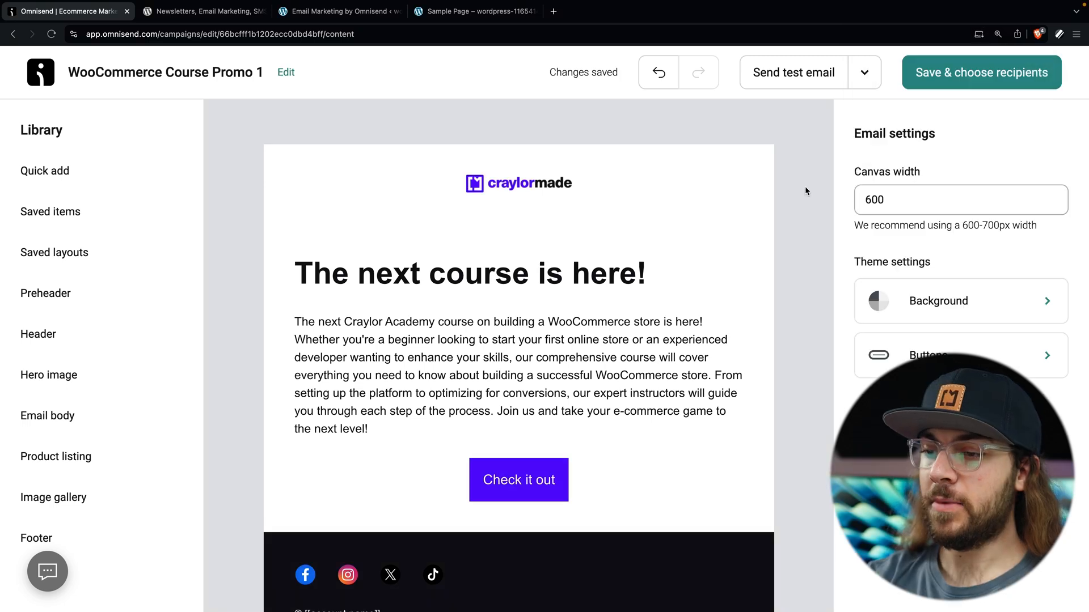
{"action": "left_click", "coordinate": [955, 82]}
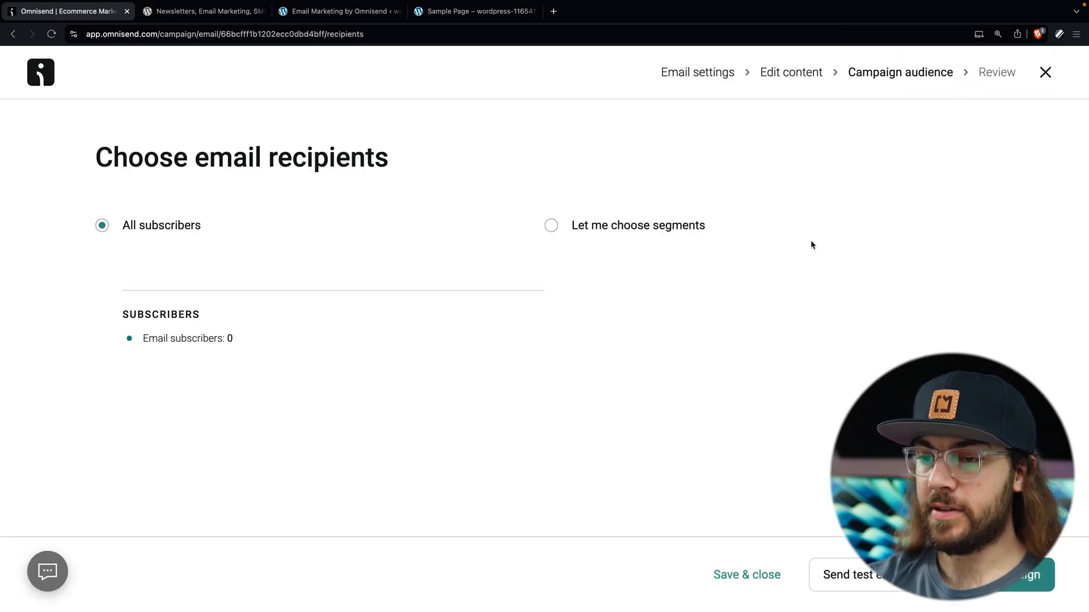
Step: Select the 'Let me choose segments' audience option instead of all subscribers
{"action": "left_click", "coordinate": [553, 227]}
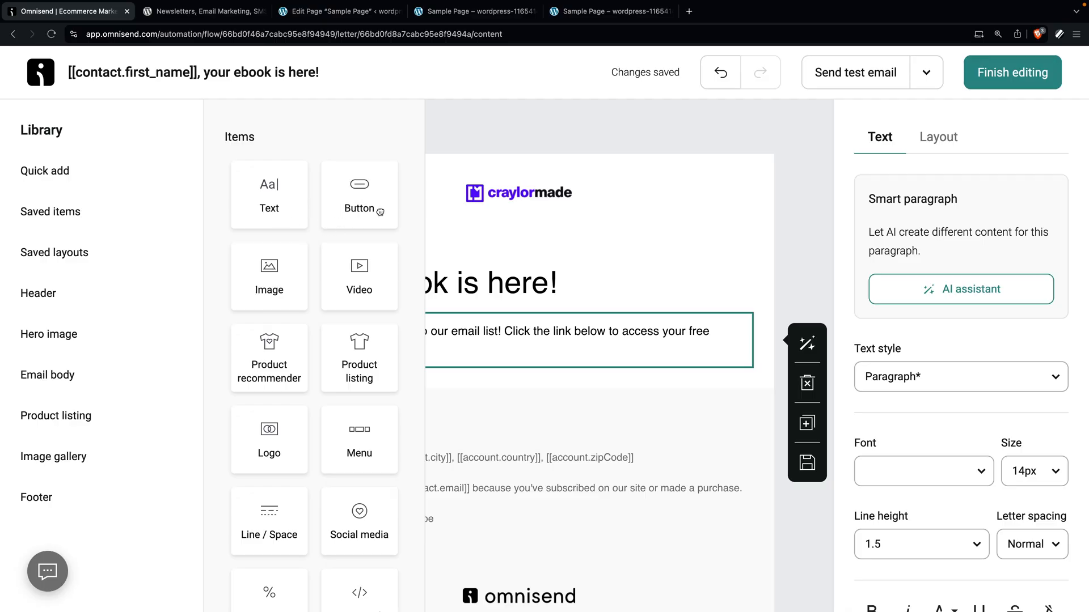
Step: Add a 'Read the eBook' button below the paragraph and review the button style options
{"action": "left_click_drag", "start_coordinate": [380, 211], "coordinate": [524, 392]}
{"action": "triple_click", "coordinate": [944, 220]}
{"action": "type", "text": "Read the eBook"}
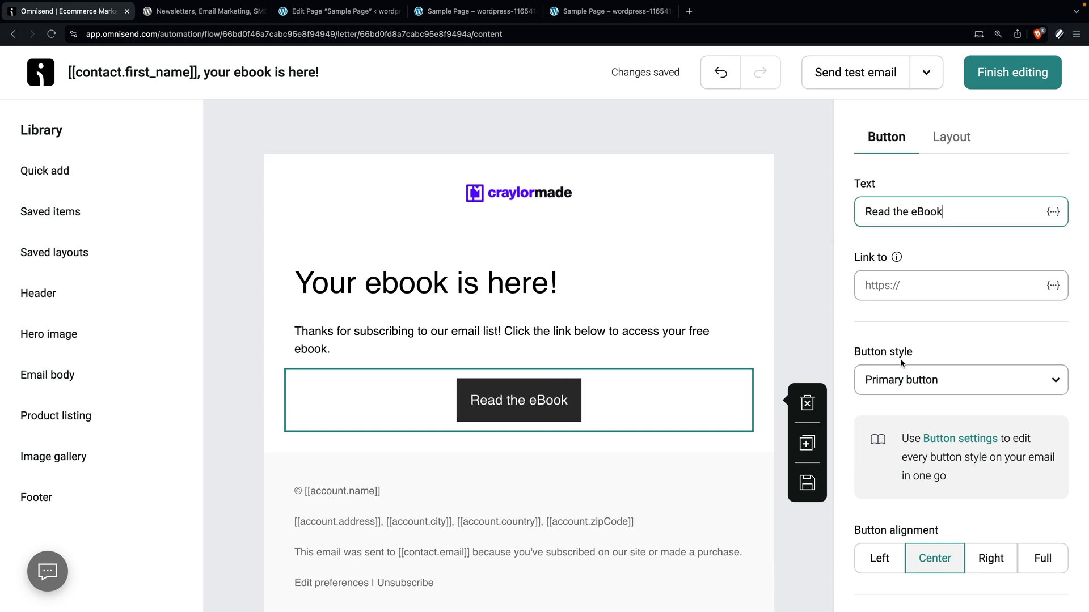
{"action": "left_click", "coordinate": [937, 378]}
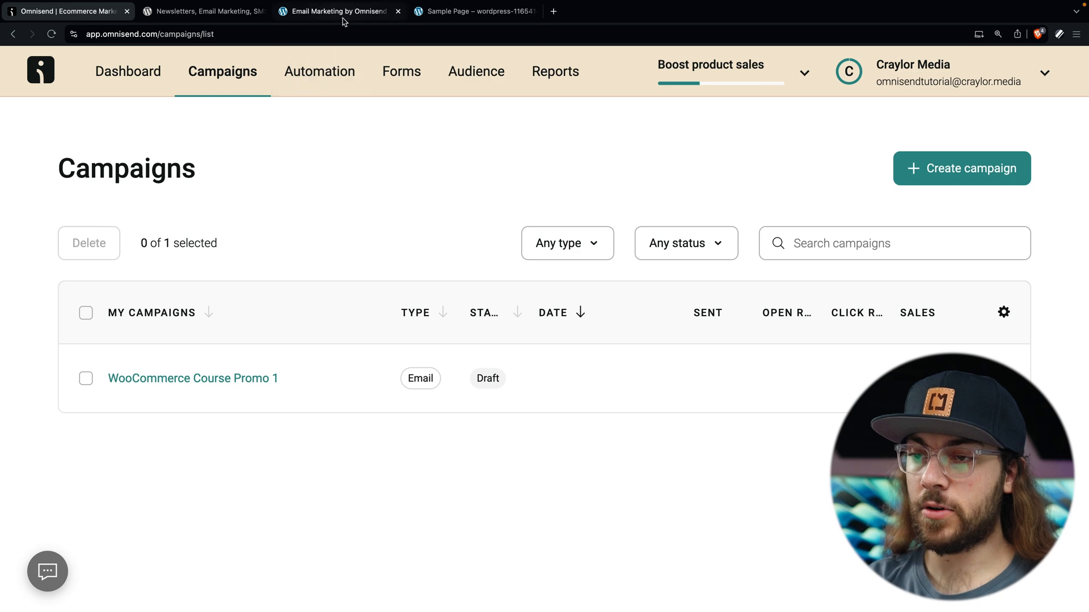
{"action": "left_click", "coordinate": [342, 19]}
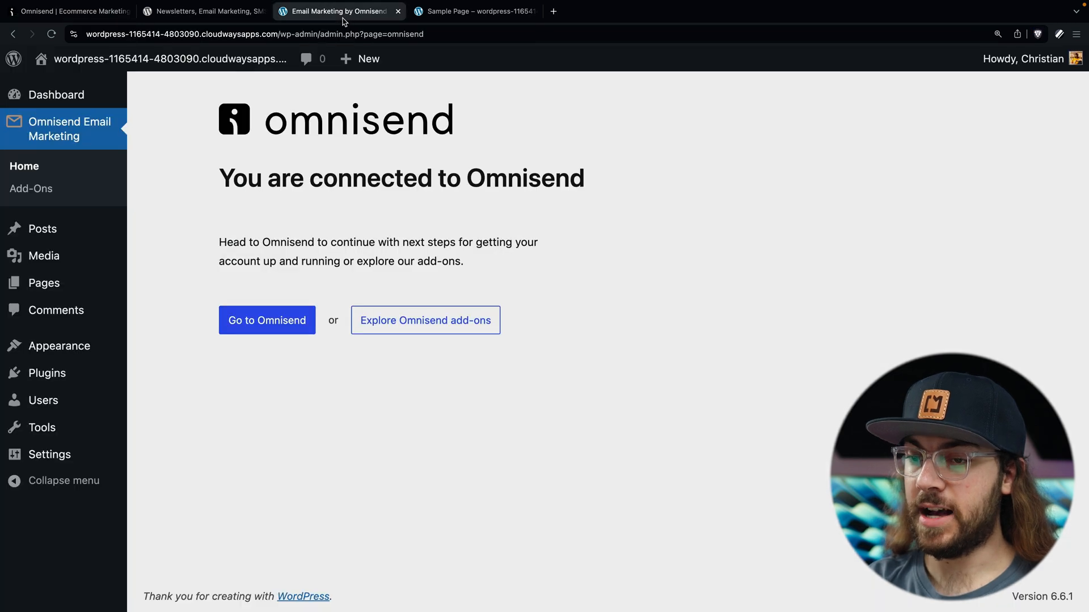
Step: Scroll through the Omnisend Add-Ons cards in WordPress, then go back to Omnisend's Campaigns list
{"action": "left_click", "coordinate": [54, 197]}
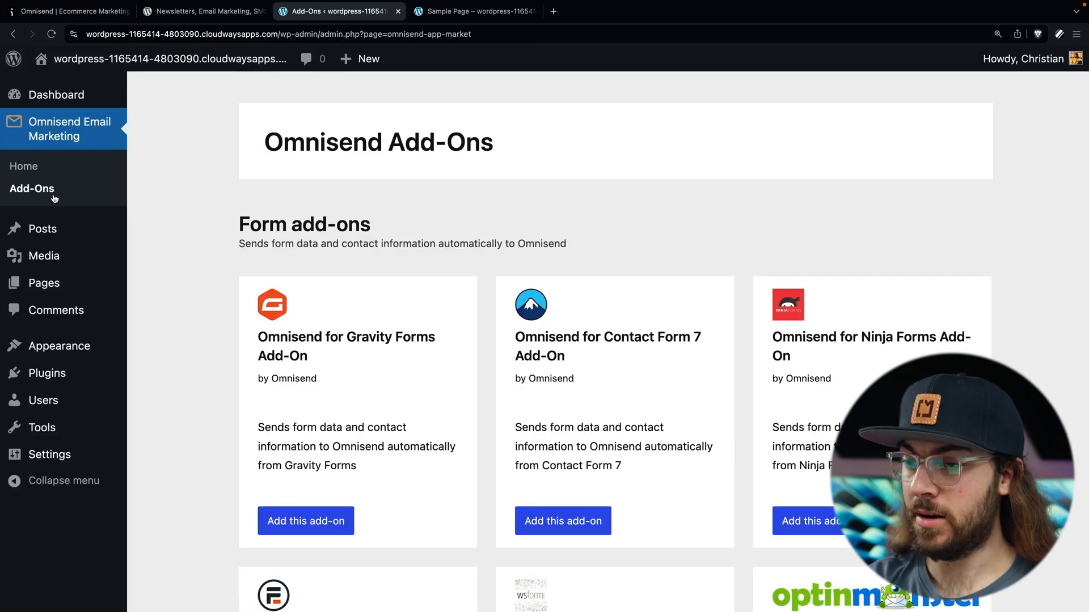
{"action": "scroll", "coordinate": [193, 304], "scroll_direction": "down", "scroll_amount": 1}
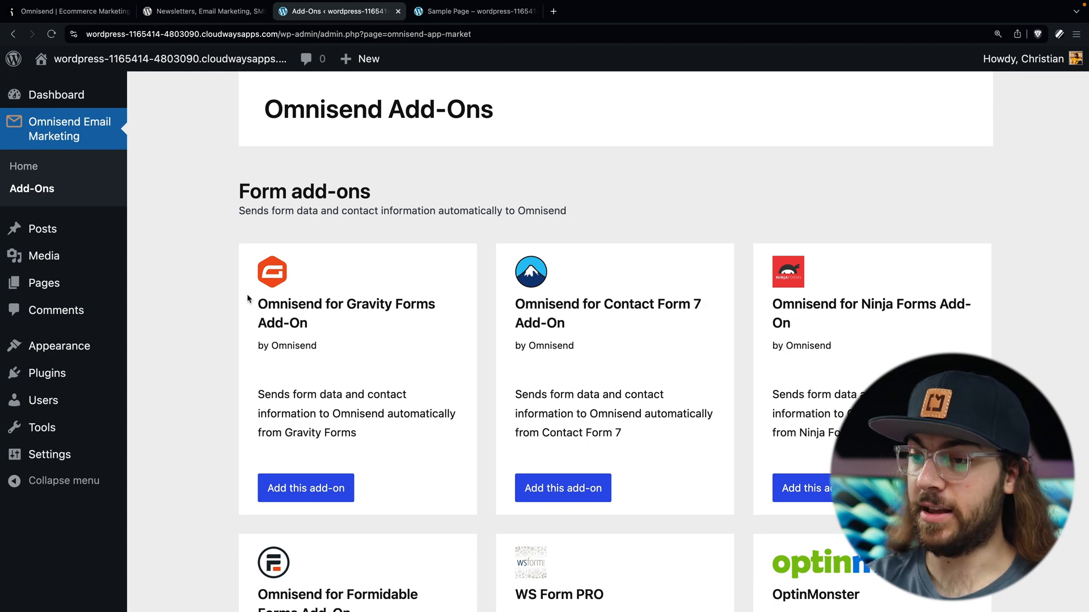
{"action": "scroll", "coordinate": [633, 300], "scroll_direction": "down", "scroll_amount": 5}
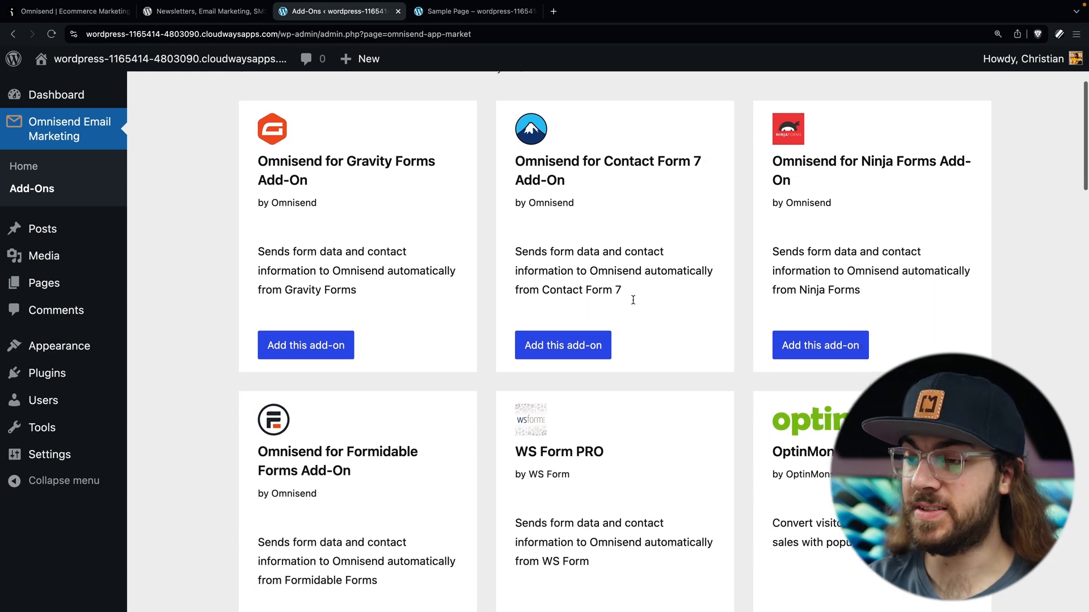
{"action": "scroll", "coordinate": [633, 299], "scroll_direction": "down", "scroll_amount": 5}
{"action": "scroll", "coordinate": [320, 489], "scroll_direction": "down", "scroll_amount": 3}
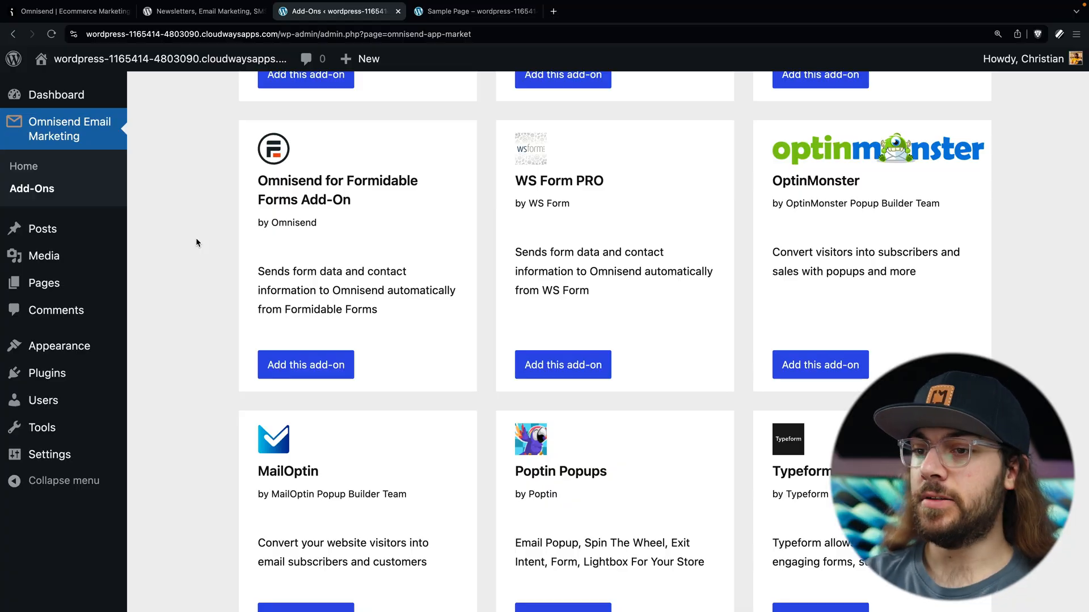
{"action": "left_click", "coordinate": [82, 17]}
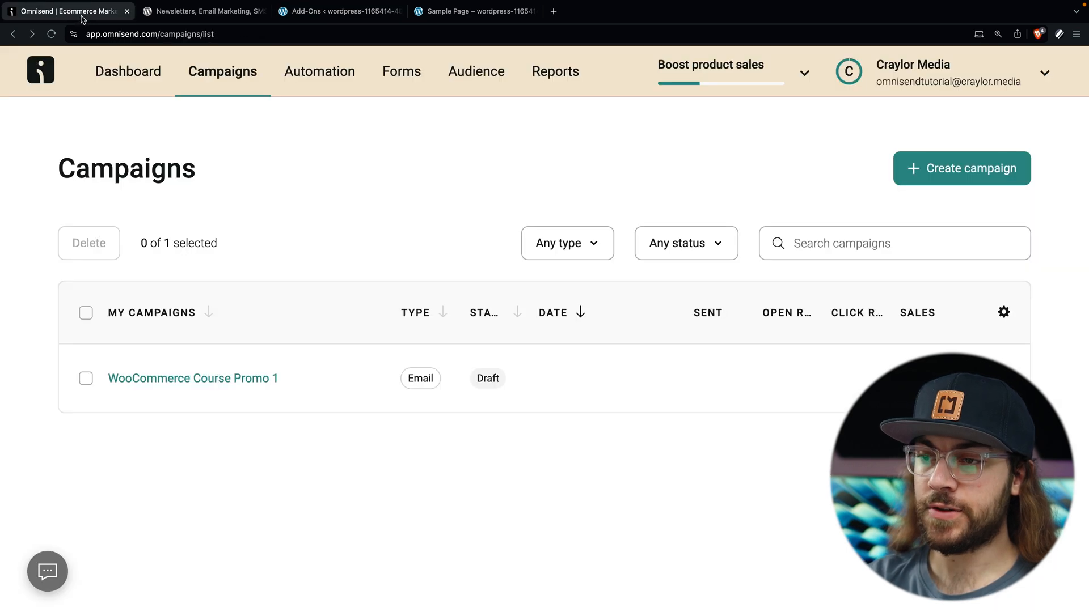
Step: Filter the form templates to Embedded and start from the Branded Email capture template
{"action": "left_click", "coordinate": [398, 85]}
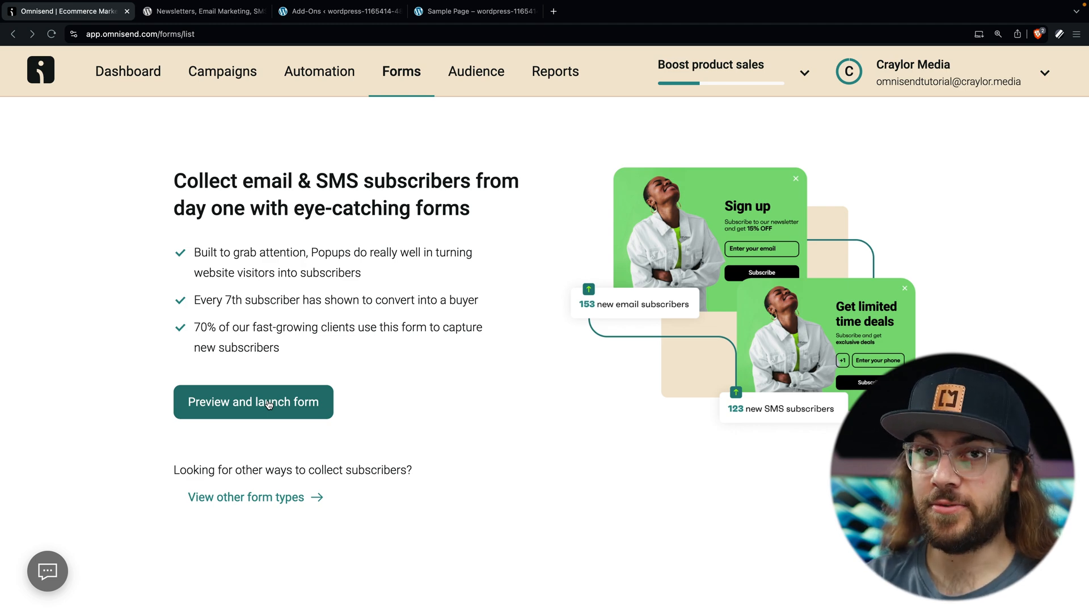
{"action": "left_click", "coordinate": [286, 498]}
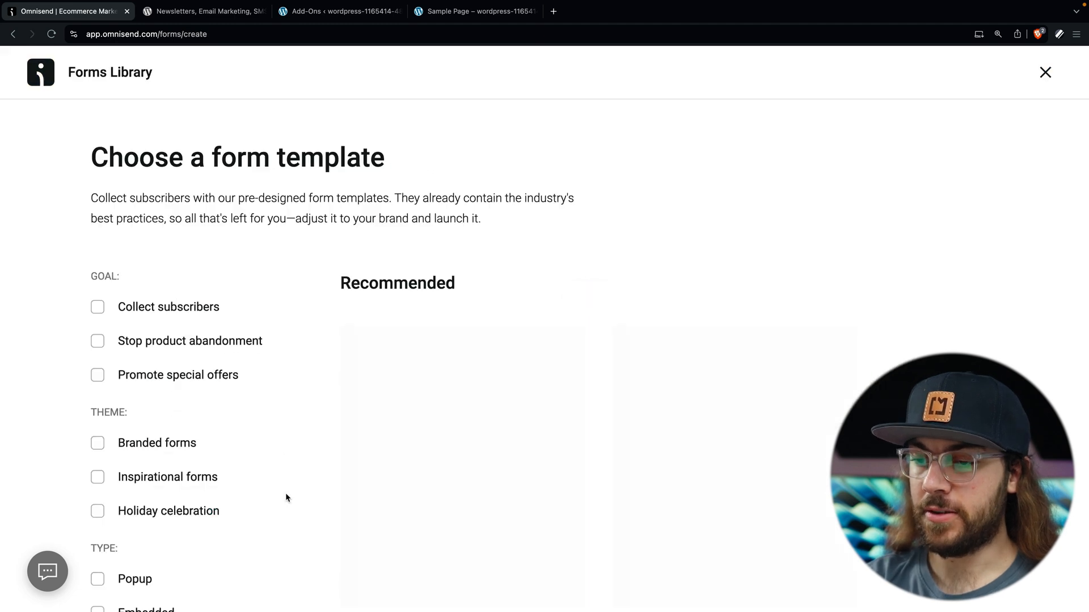
{"action": "scroll", "coordinate": [286, 497], "scroll_direction": "down", "scroll_amount": 3}
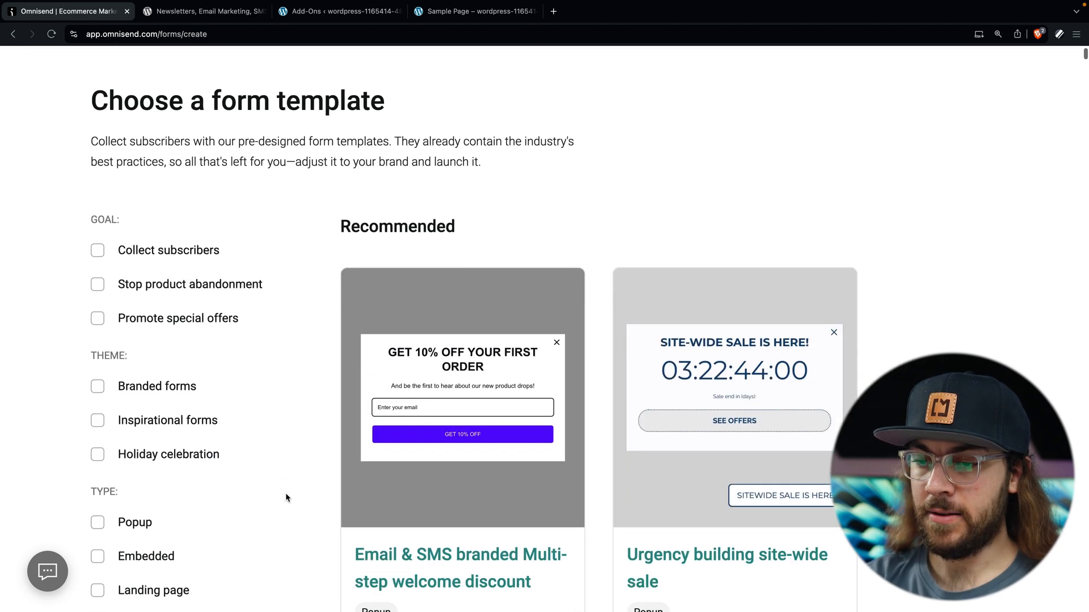
{"action": "left_click", "coordinate": [97, 481]}
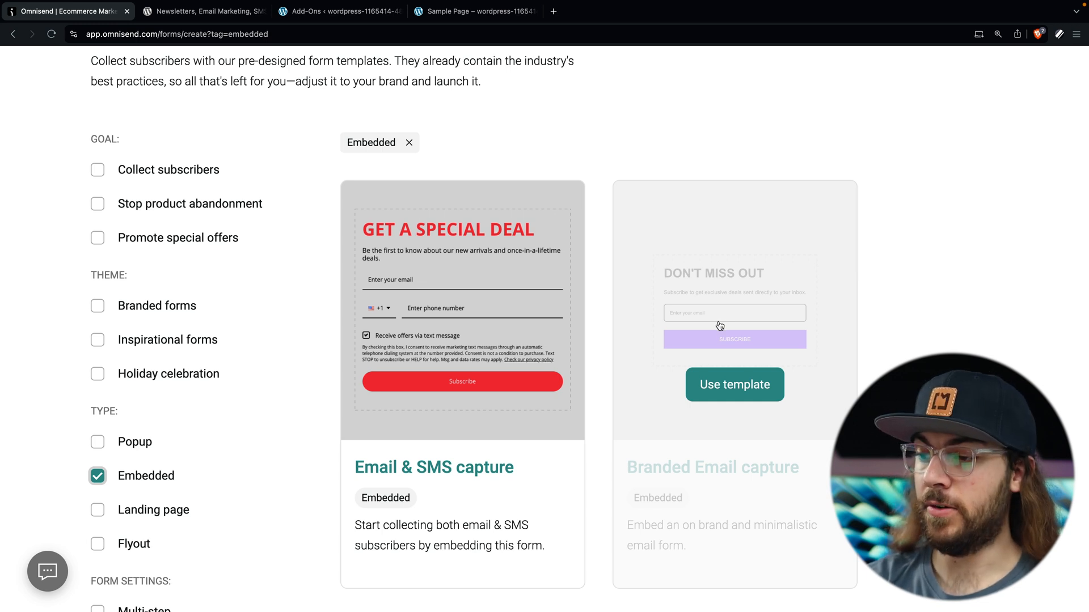
{"action": "left_click", "coordinate": [734, 385]}
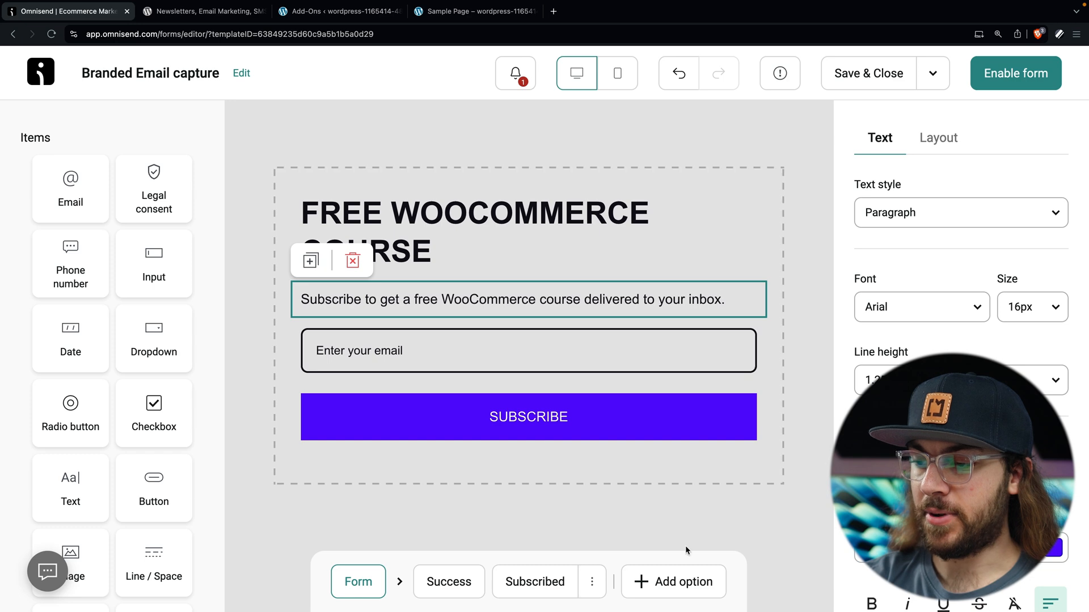
Step: Add a phone-capture second step and preview each step, the success and already-subscribed messages
{"action": "left_click", "coordinate": [676, 585]}
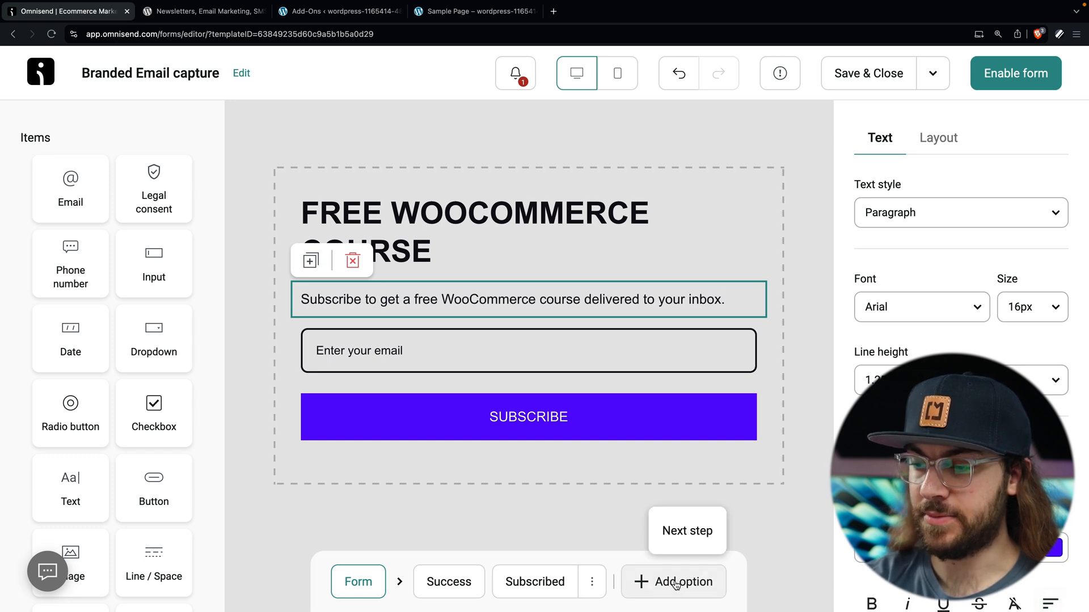
{"action": "left_click", "coordinate": [693, 533]}
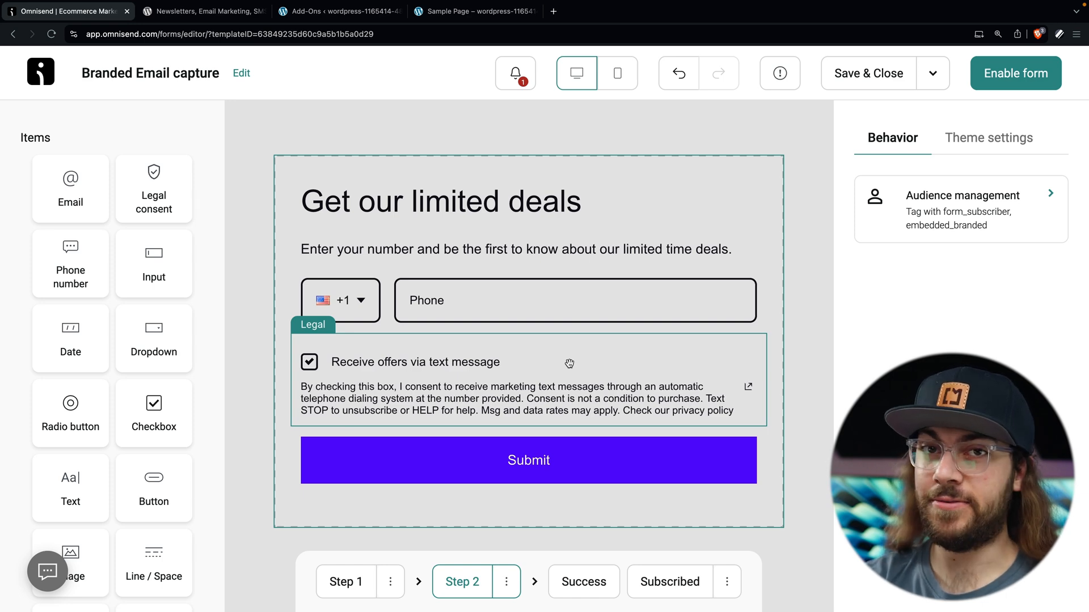
{"action": "left_click", "coordinate": [340, 593]}
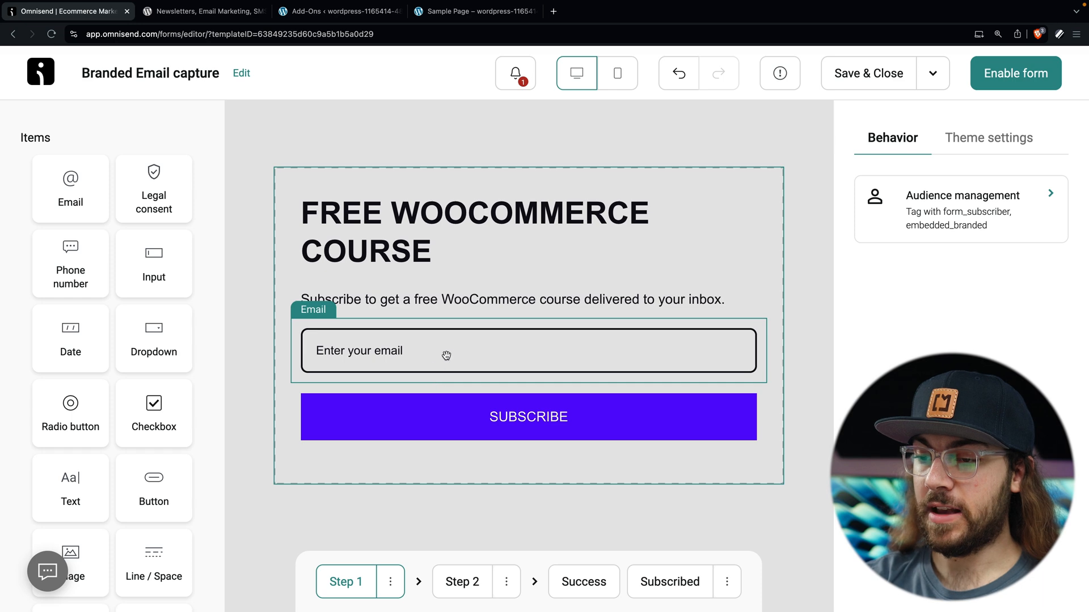
{"action": "left_click", "coordinate": [452, 581]}
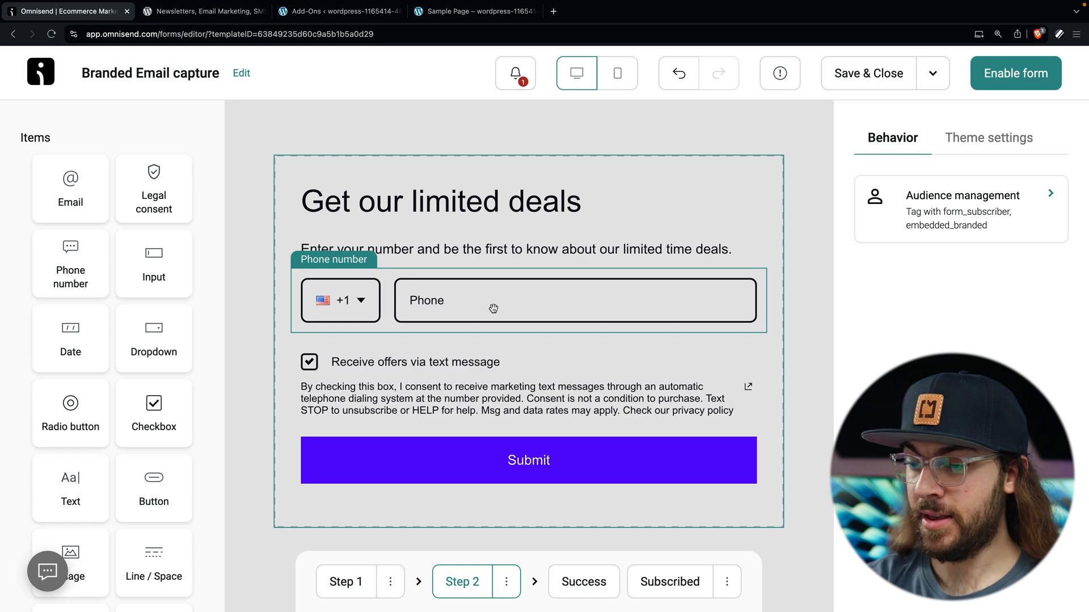
{"action": "left_click", "coordinate": [588, 584]}
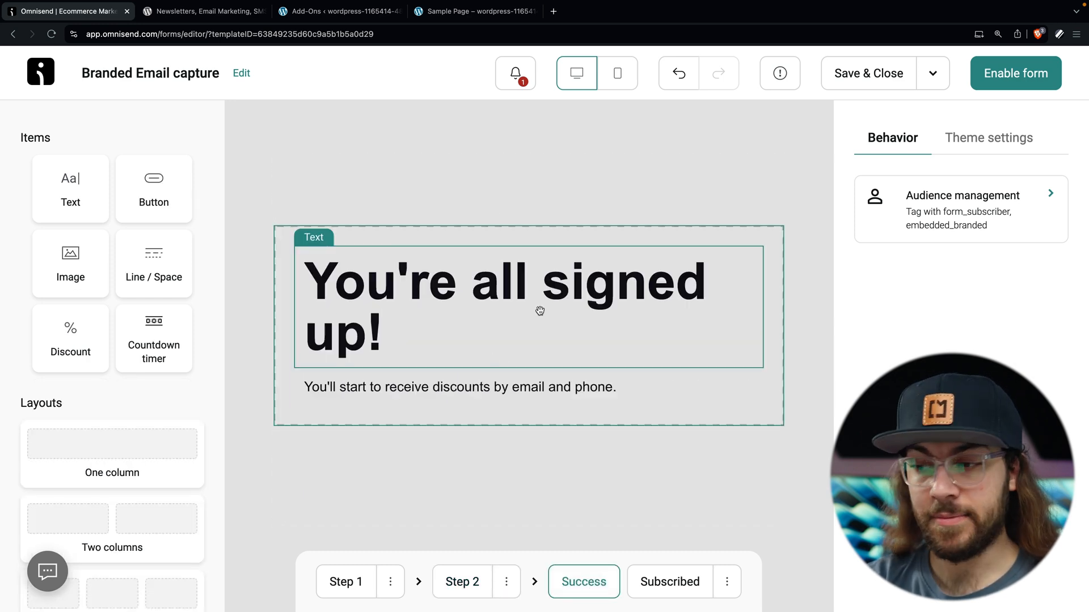
{"action": "left_click", "coordinate": [672, 590]}
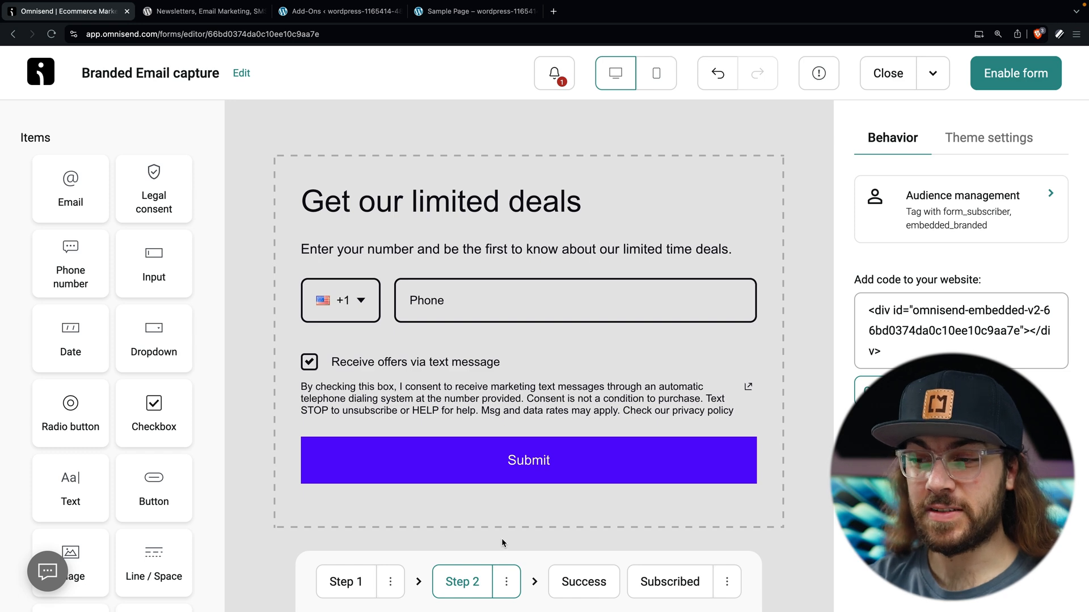
Step: Delete Step 2 and place a First name input above the email field
{"action": "left_click", "coordinate": [506, 582]}
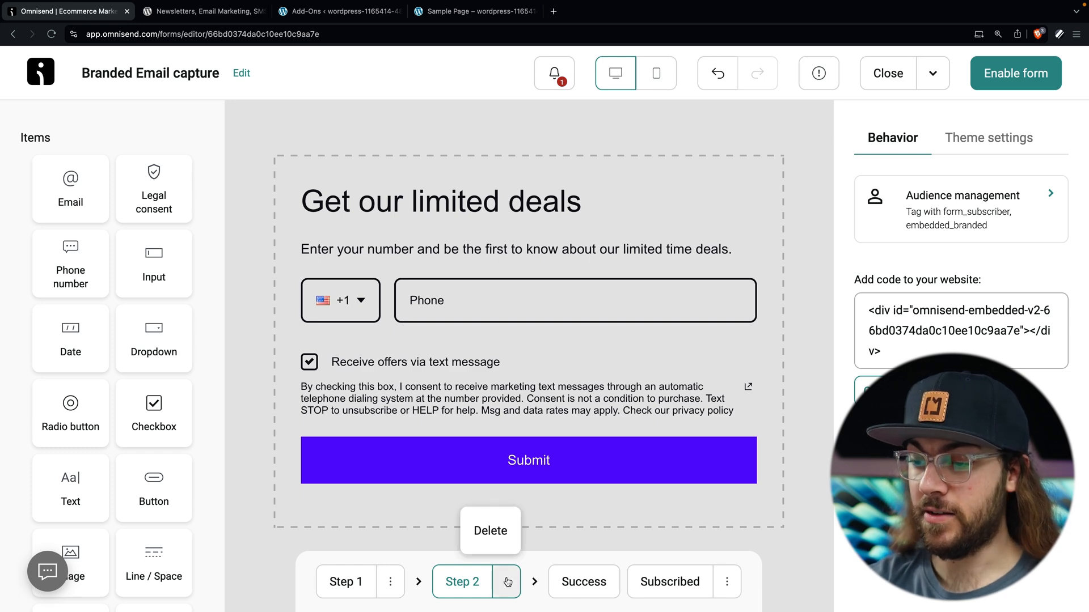
{"action": "left_click", "coordinate": [497, 536]}
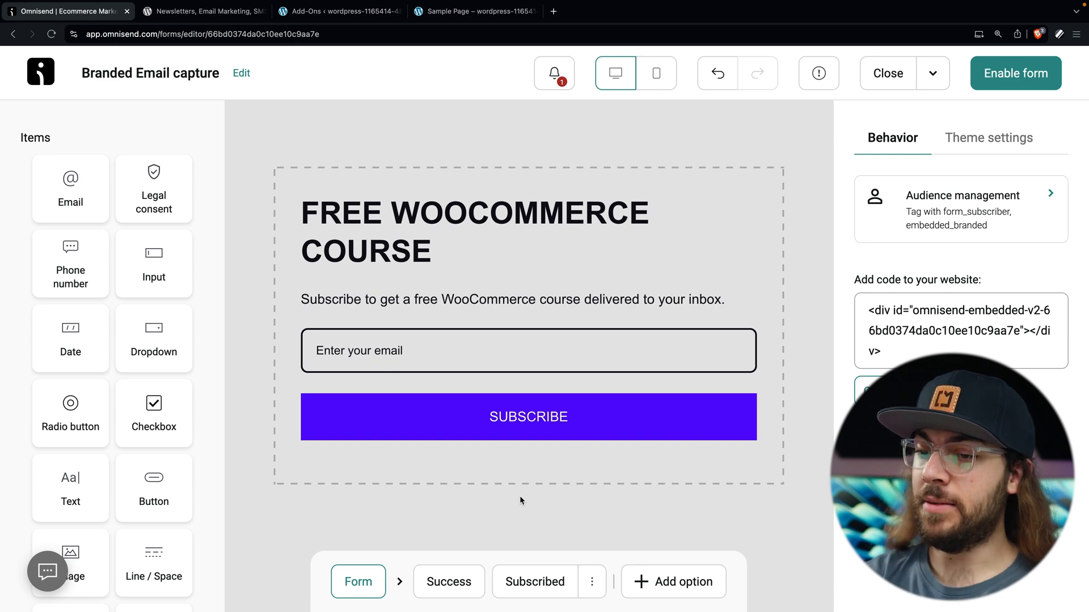
{"action": "left_click_drag", "start_coordinate": [162, 271], "coordinate": [369, 343]}
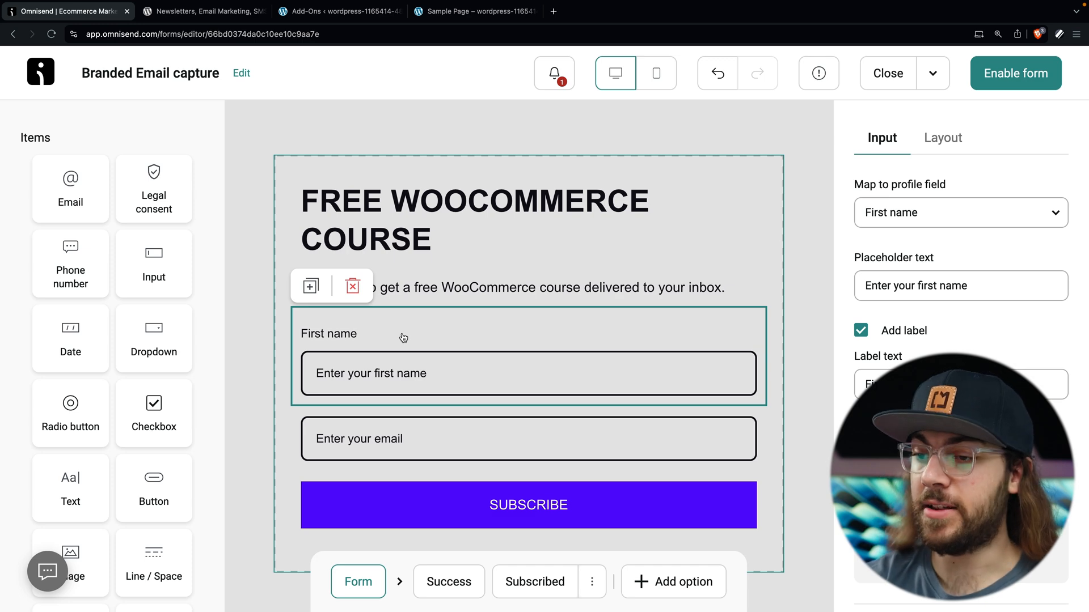
Step: Uncheck Add label on the First name field so only 'Enter your first name' shows
{"action": "left_click", "coordinate": [860, 332]}
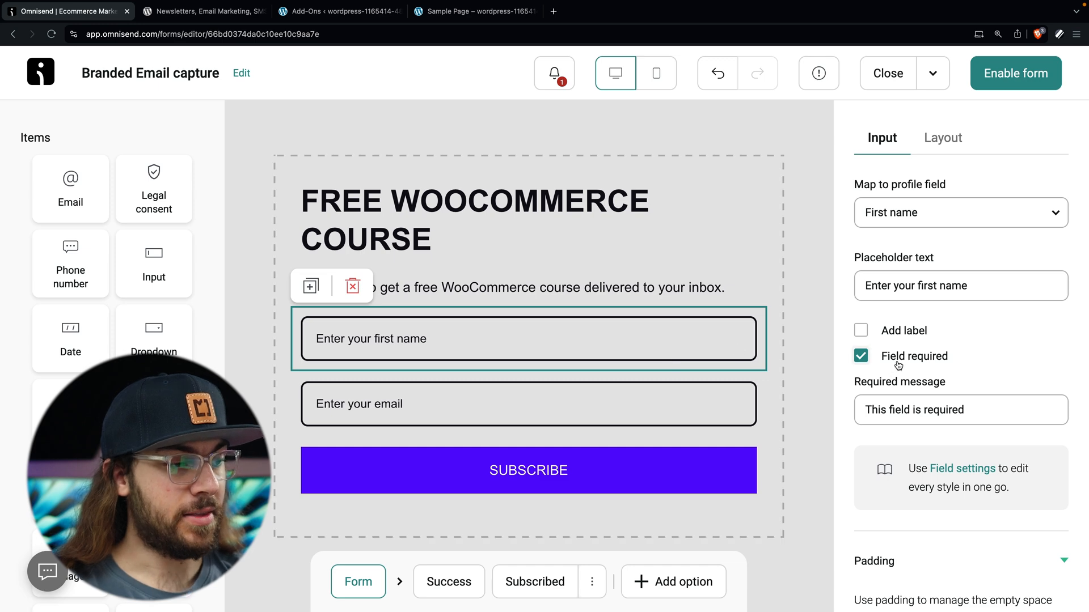
{"action": "scroll", "coordinate": [903, 365], "scroll_direction": "down", "scroll_amount": 4}
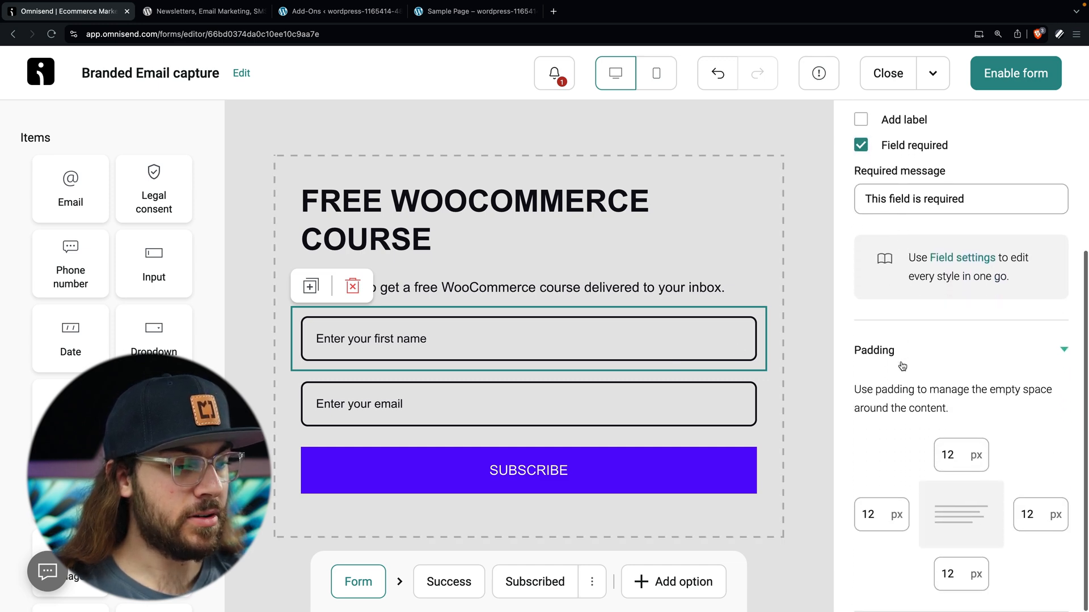
{"action": "scroll", "coordinate": [902, 365], "scroll_direction": "up", "scroll_amount": 4}
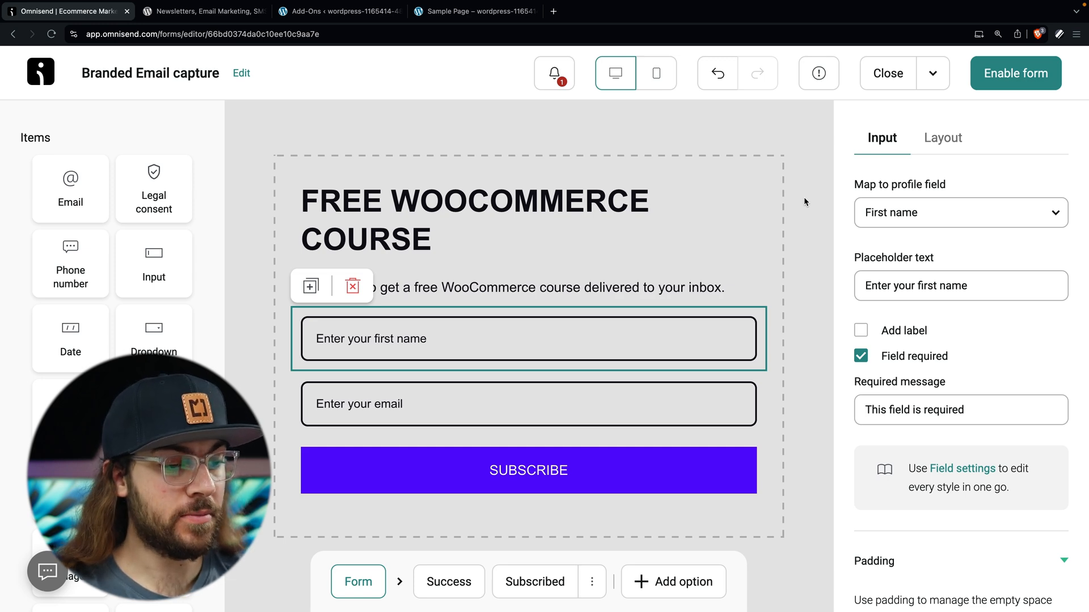
{"action": "left_click", "coordinate": [361, 591]}
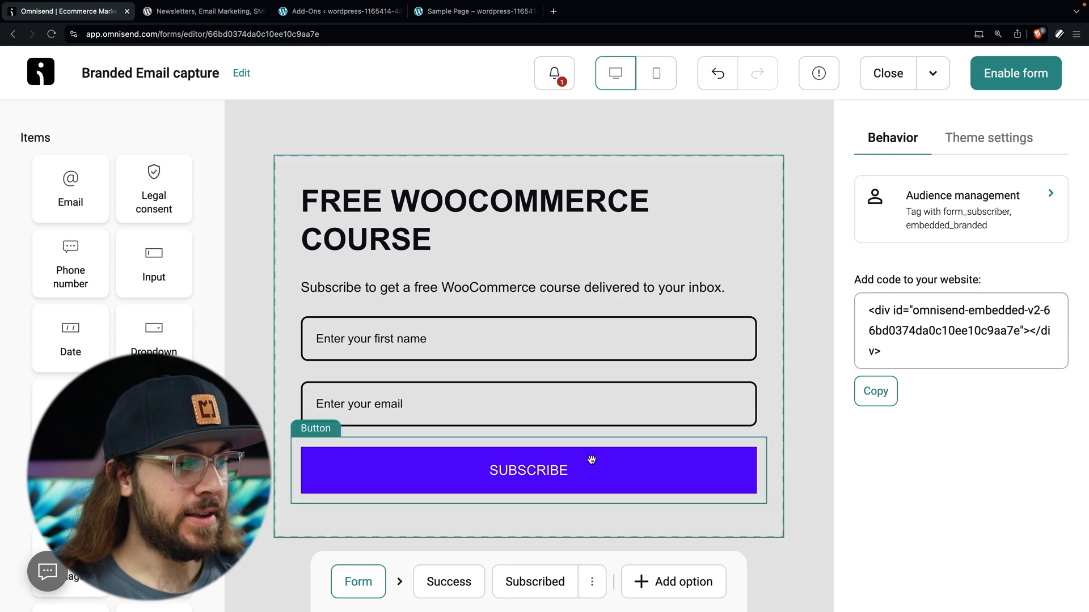
Step: Remove the embedded_branded audience tag and begin typing a new tag 'free'
{"action": "left_click", "coordinate": [957, 216]}
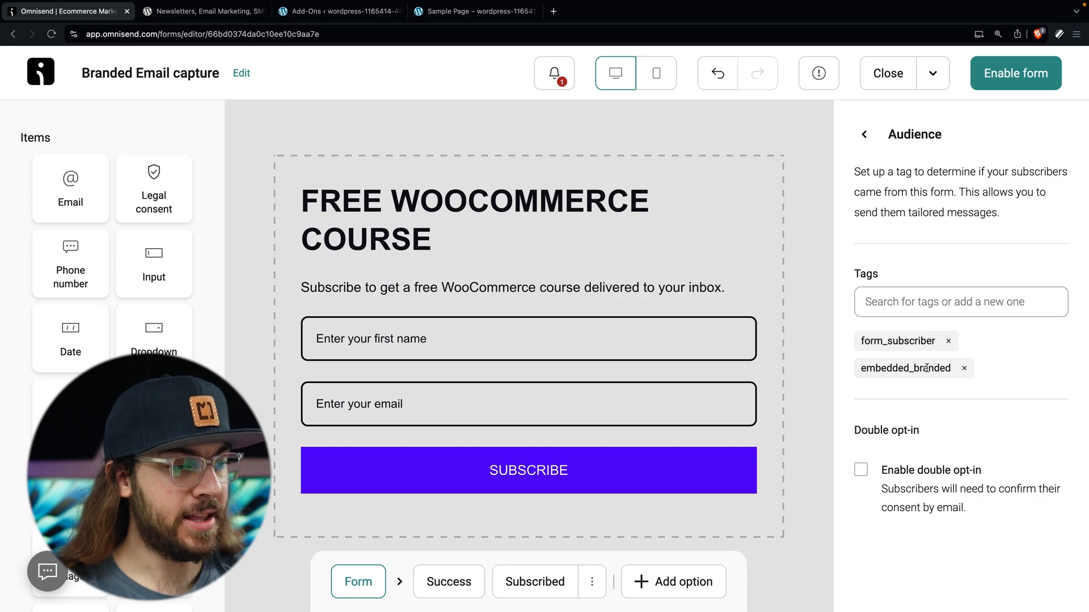
{"action": "left_click_drag", "start_coordinate": [952, 373], "coordinate": [837, 373]}
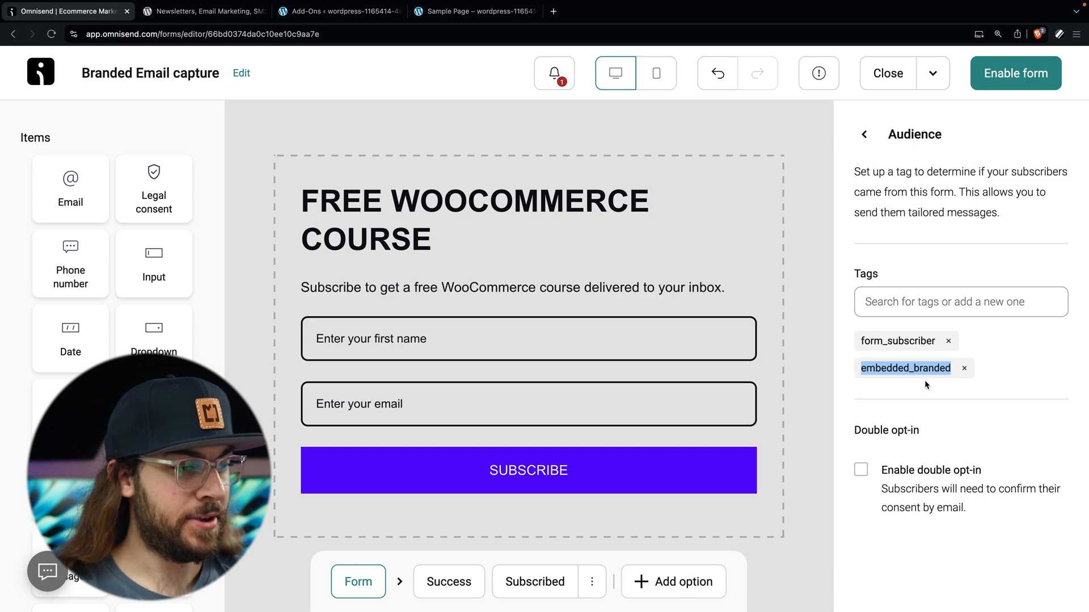
{"action": "left_click", "coordinate": [965, 369]}
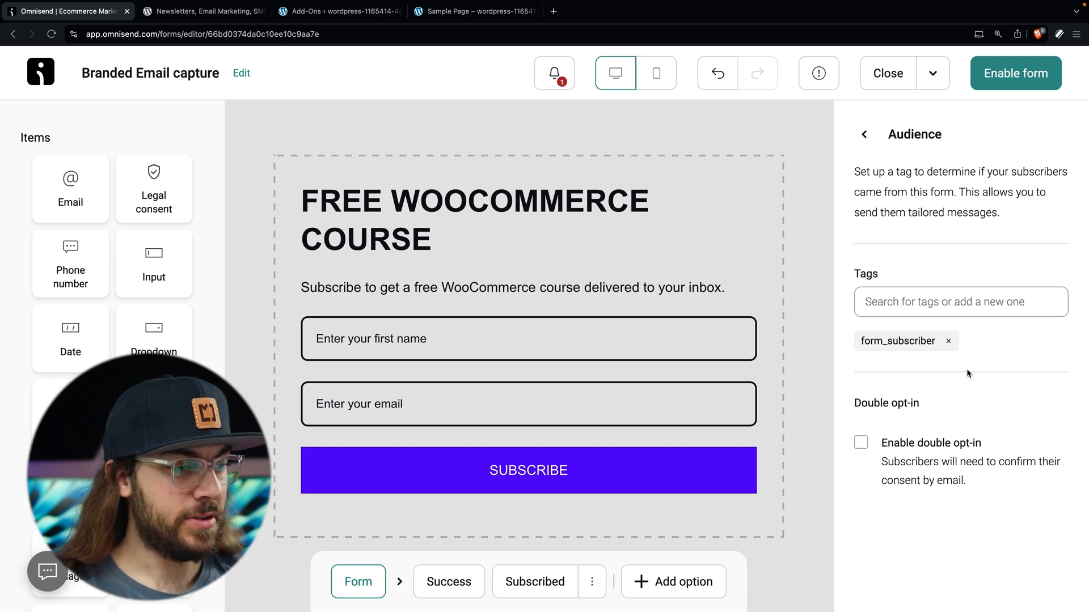
{"action": "left_click", "coordinate": [946, 307]}
{"action": "type", "text": "free"}
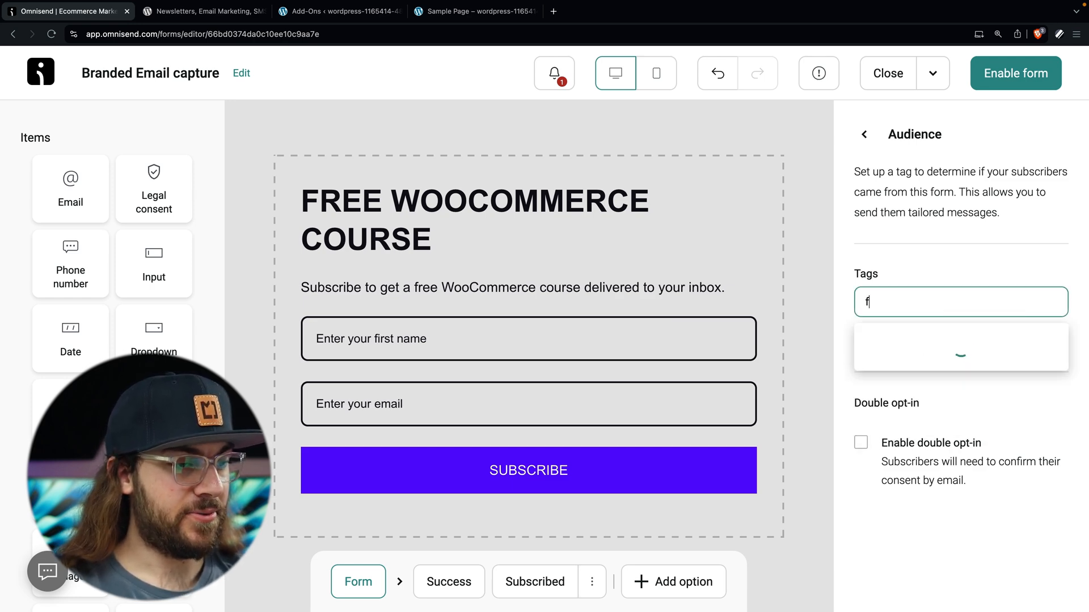
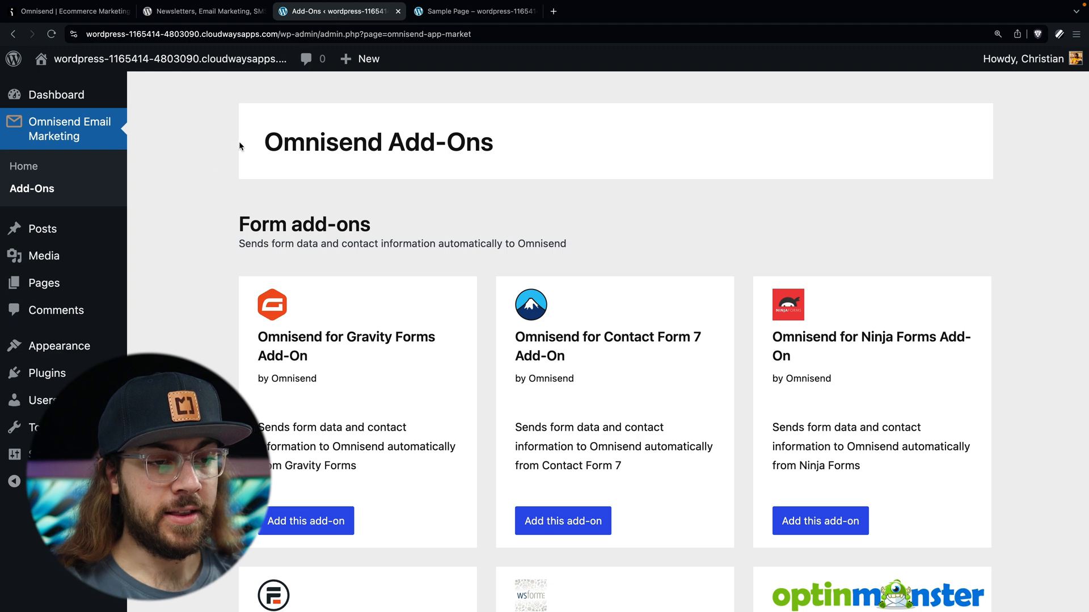
Step: Open the WordPress Sample Page for editing from All Pages
{"action": "mouse_move", "coordinate": [56, 283]}
{"action": "left_click", "coordinate": [165, 287]}
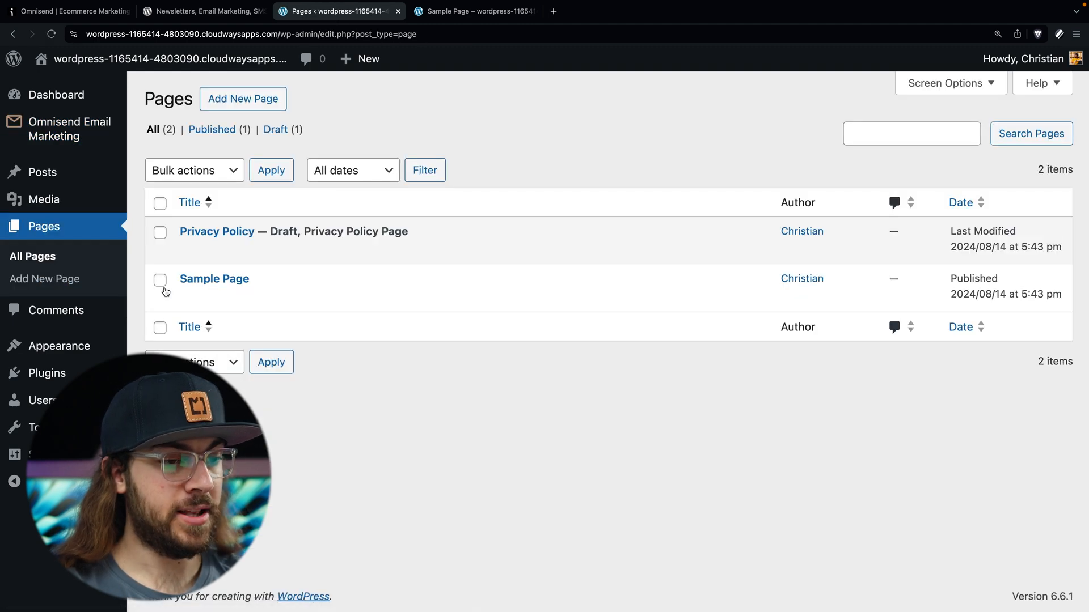
{"action": "left_click", "coordinate": [190, 296]}
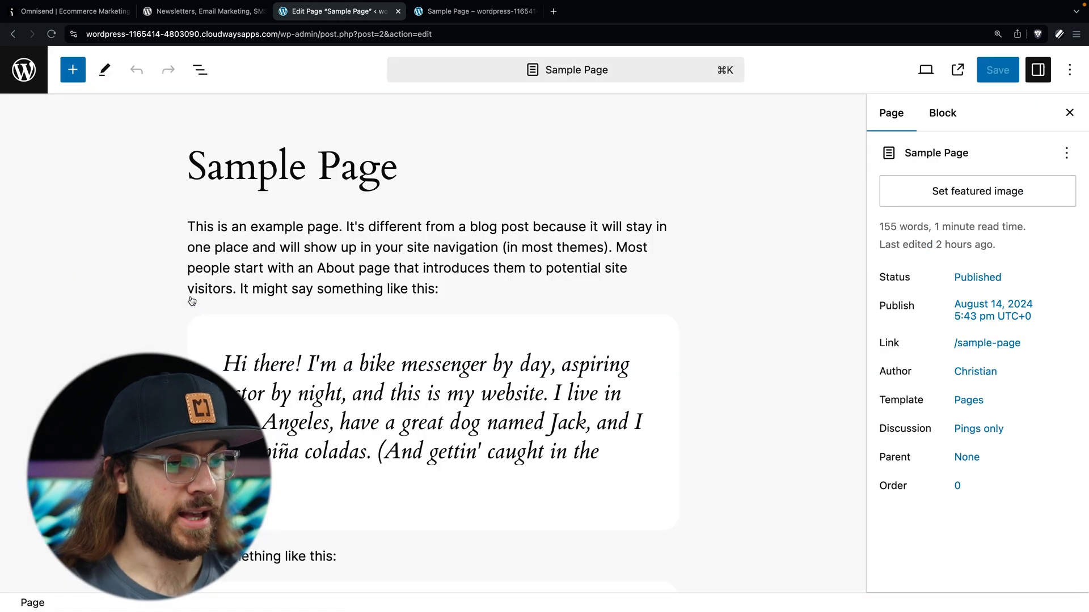
{"action": "scroll", "coordinate": [383, 276], "scroll_direction": "down", "scroll_amount": 3}
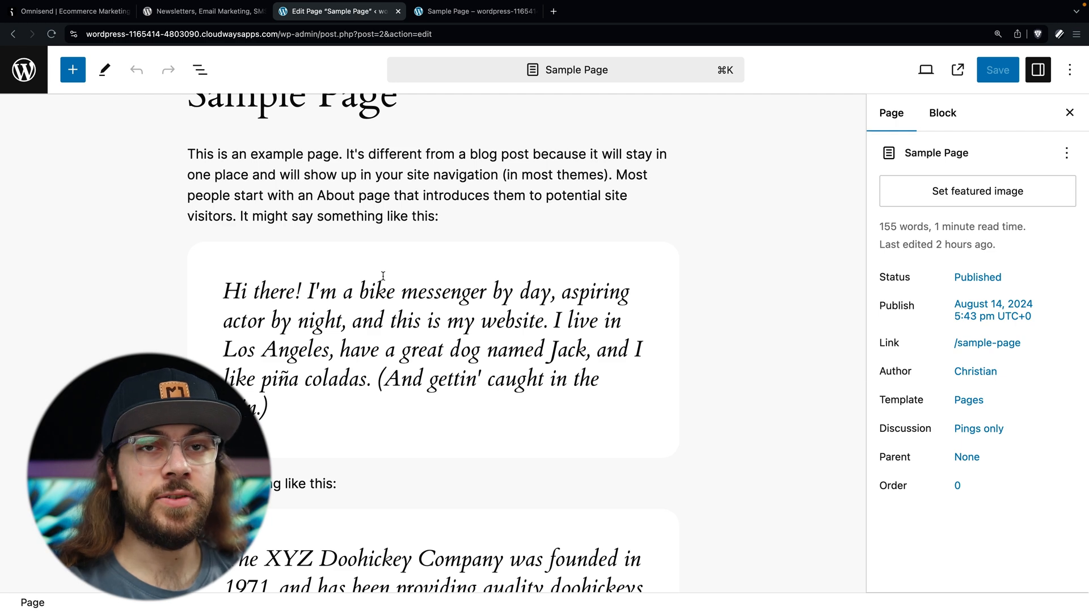
Step: Add a Custom HTML block with the Omnisend embed code below the first paragraph
{"action": "left_click", "coordinate": [461, 219]}
{"action": "key", "text": "Return"}
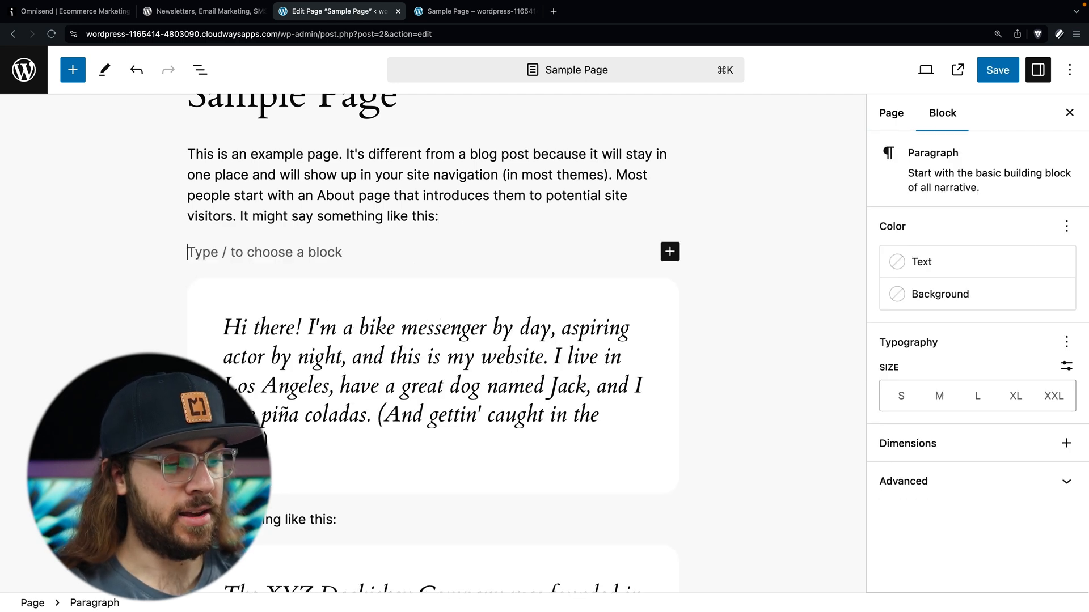
{"action": "type", "text": "/ht"}
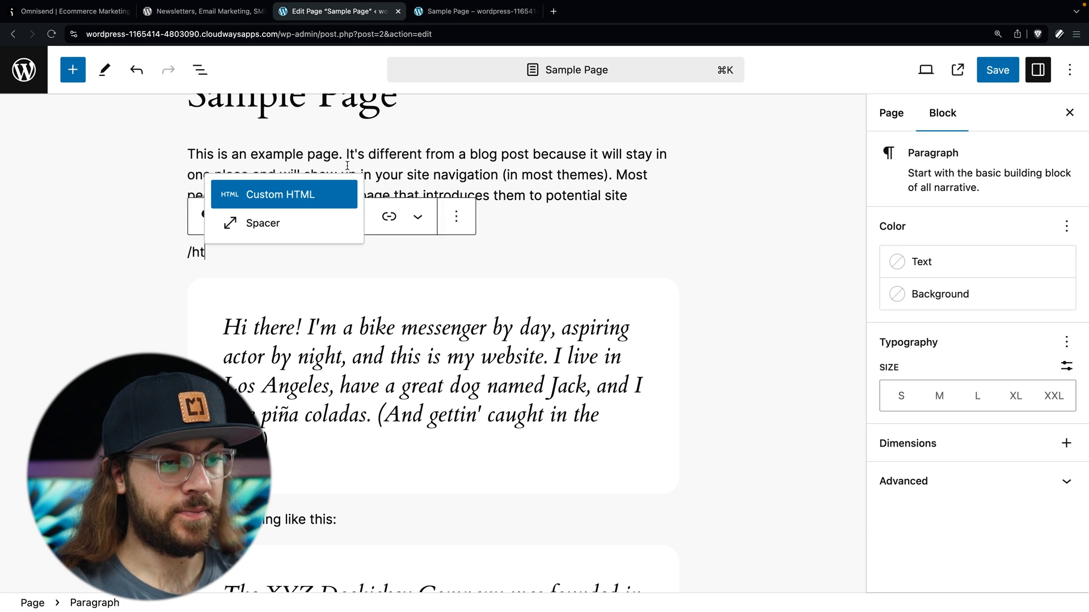
{"action": "left_click", "coordinate": [327, 189]}
{"action": "type", "text": "<div id=\"omnisend-embedded-v2-66bd0374da0c10ee10c9aa7e\"></div>"}
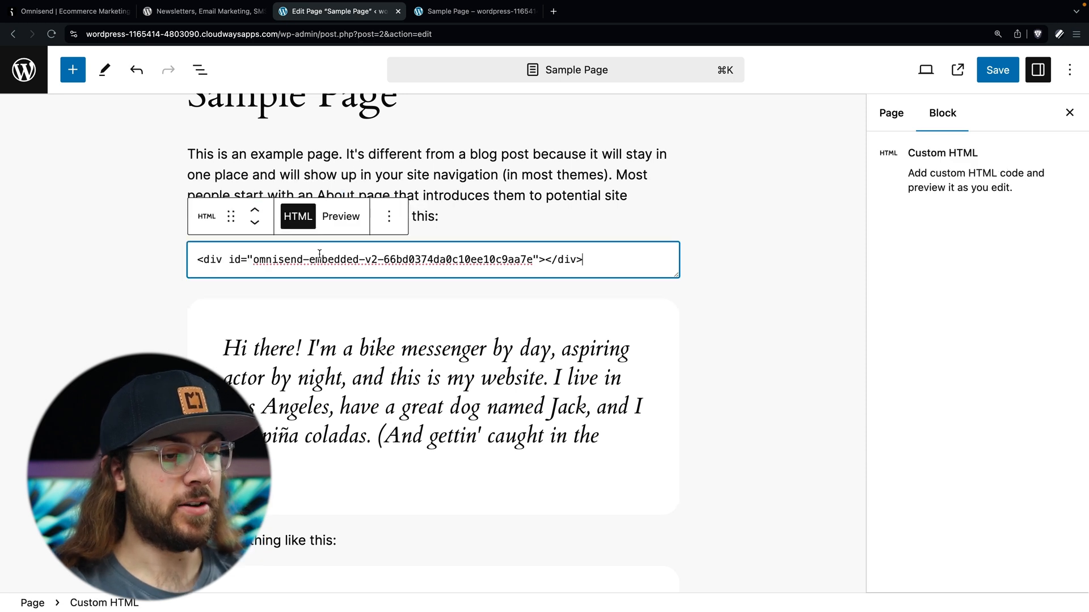
Step: Save the Sample Page and enable the embedded signup form in Omnisend
{"action": "left_click", "coordinate": [998, 70]}
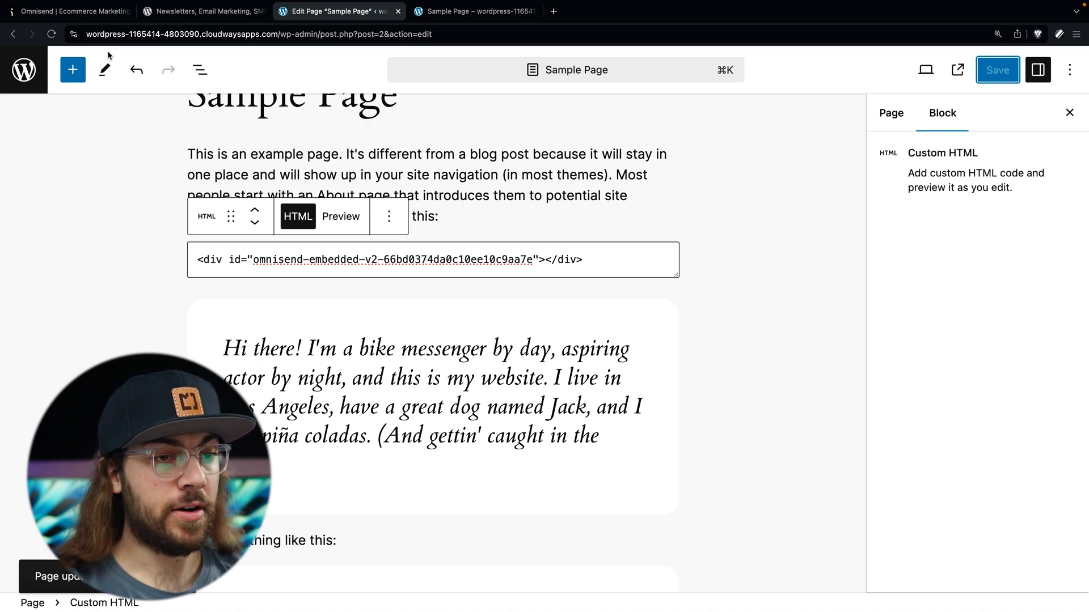
{"action": "left_click", "coordinate": [90, 12]}
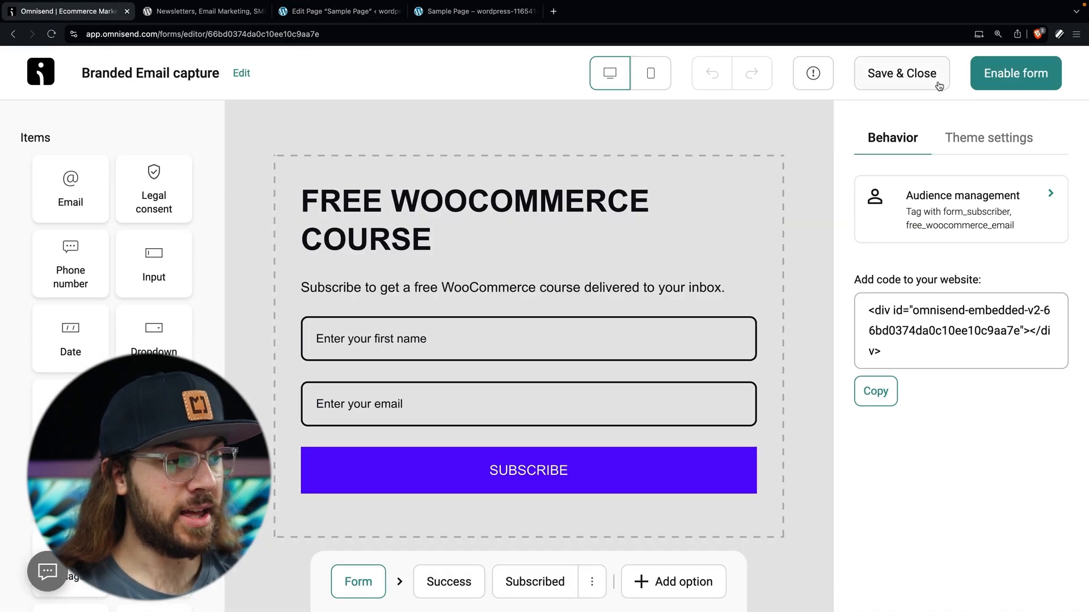
{"action": "left_click", "coordinate": [1008, 79]}
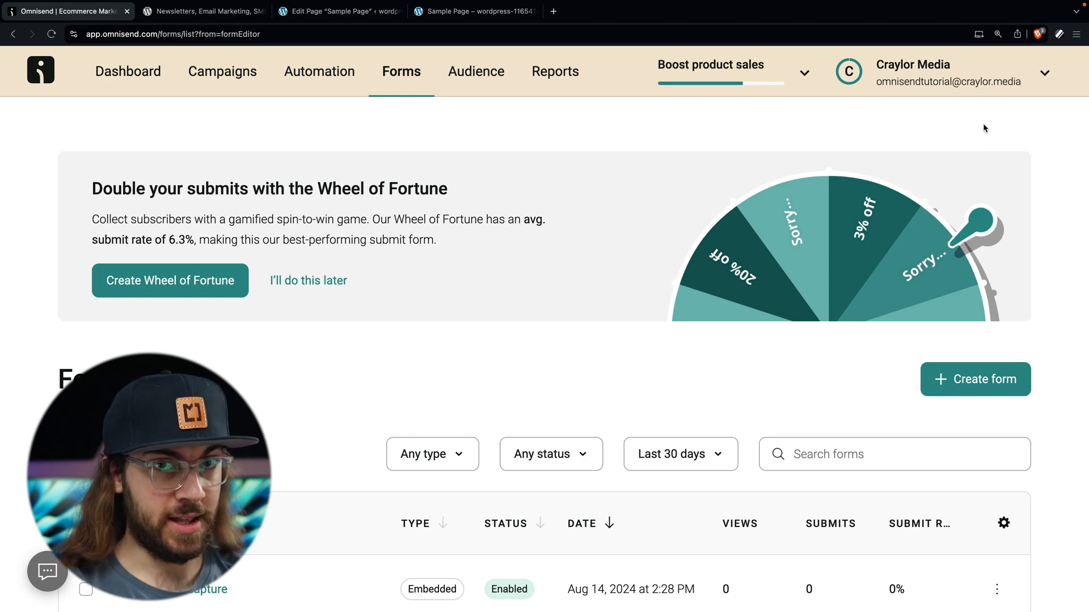
Step: View the live Sample Page to confirm the FREE WOOCOMMERCE COURSE form appears
{"action": "left_click", "coordinate": [353, 20]}
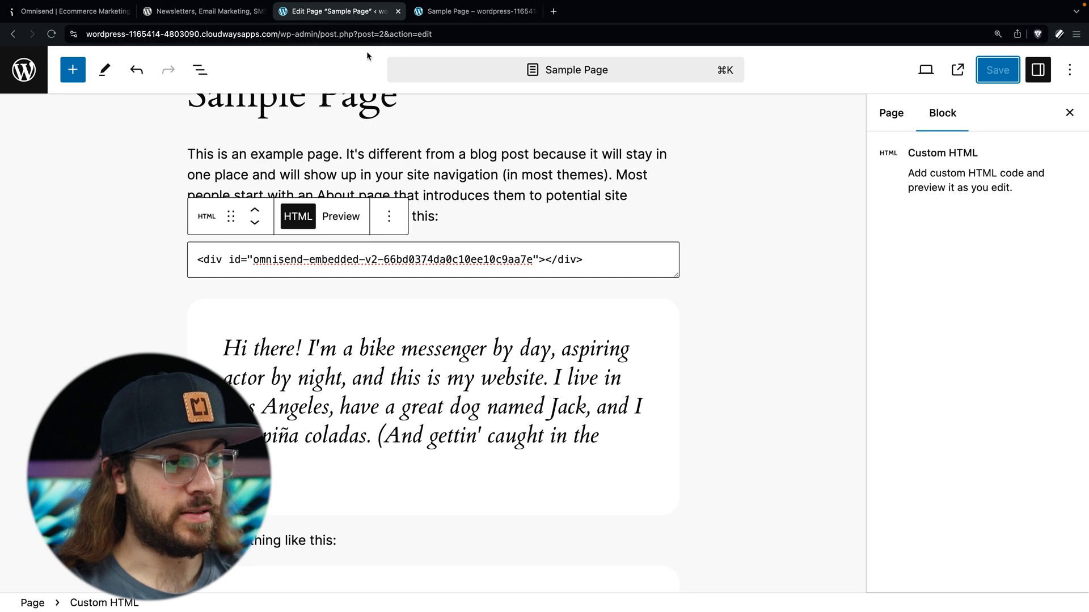
{"action": "left_click", "coordinate": [893, 114]}
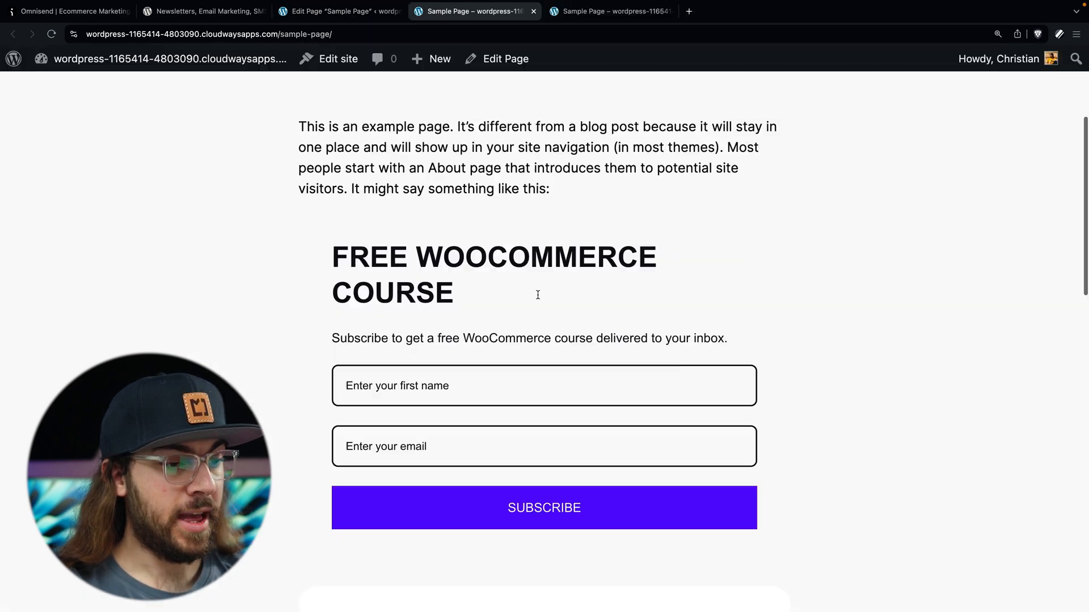
{"action": "scroll", "coordinate": [537, 295], "scroll_direction": "down", "scroll_amount": 1}
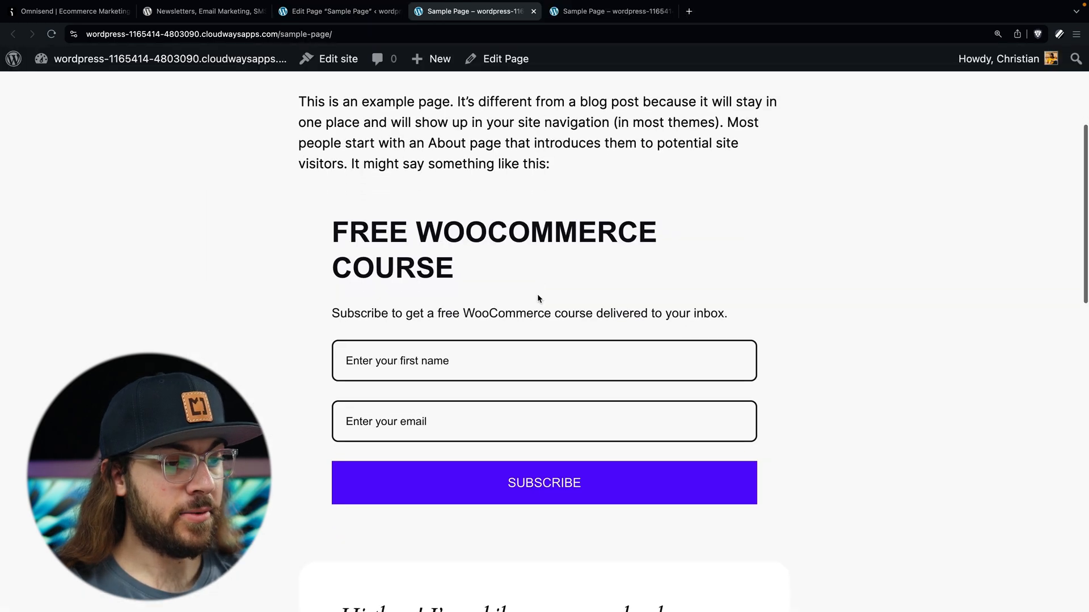
Step: Fill in a test first name and e-mail address on the live form and subscribe
{"action": "left_click", "coordinate": [504, 355]}
{"action": "type", "text": "Christian"}
{"action": "key", "text": "Tab"}
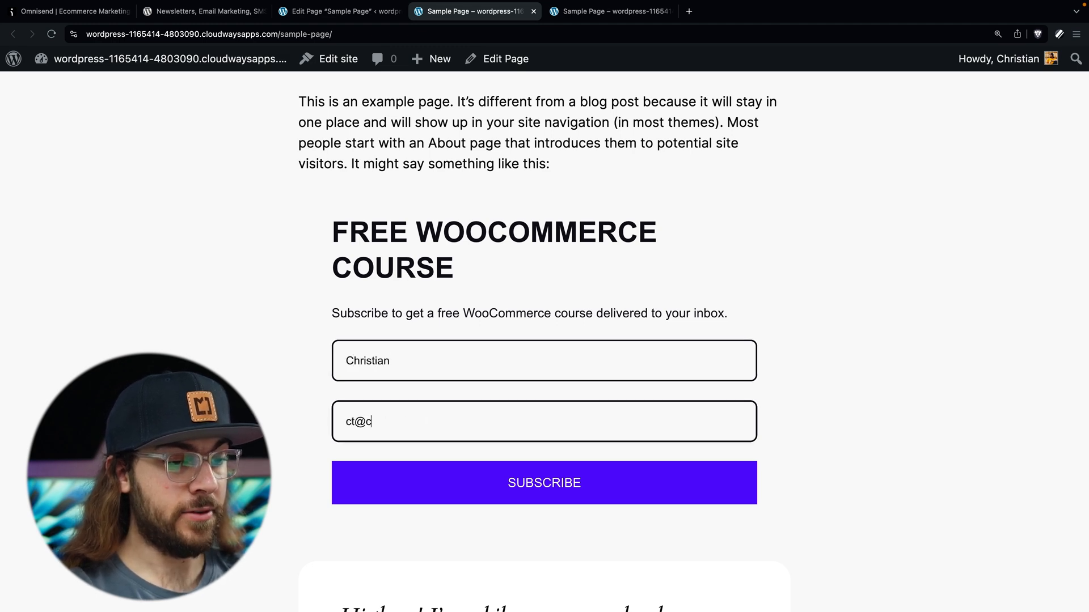
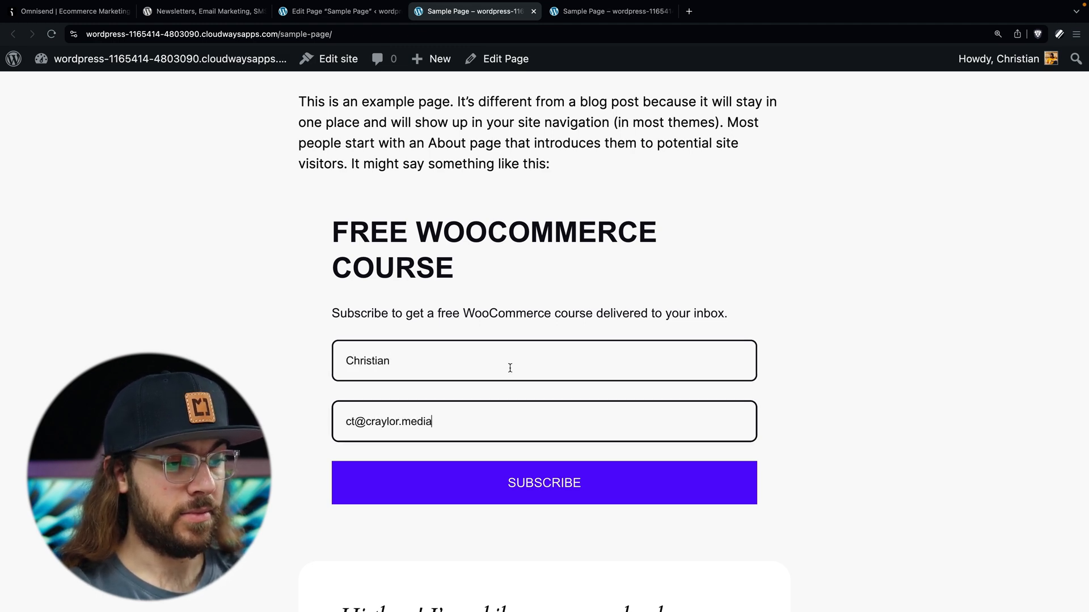
{"action": "left_click", "coordinate": [558, 482]}
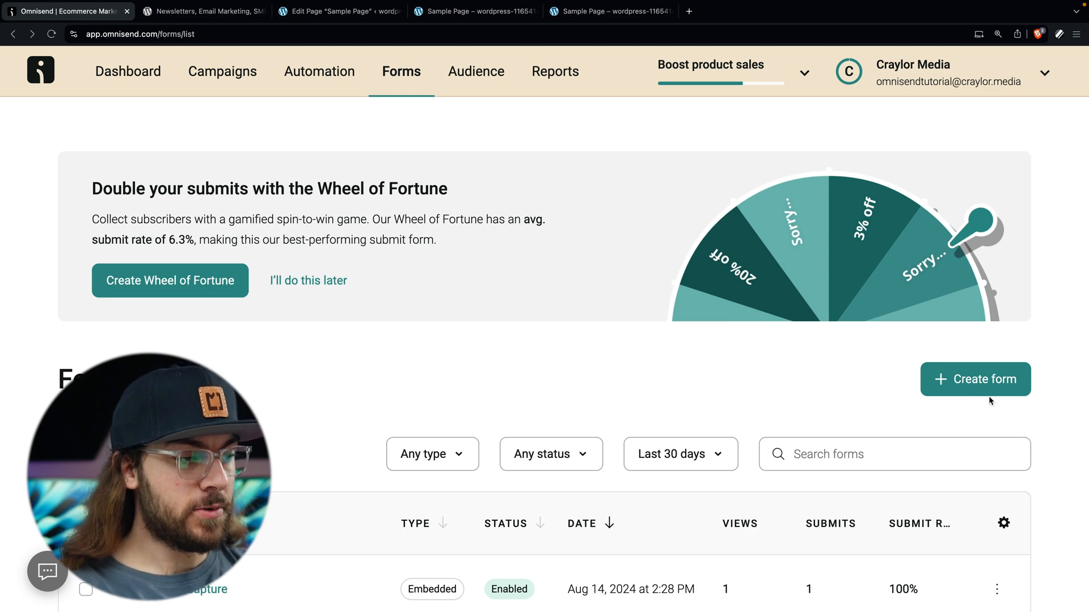
Step: Create a new form from the Branded welcome discount template, filtering to Popup and Branded forms
{"action": "left_click", "coordinate": [989, 388]}
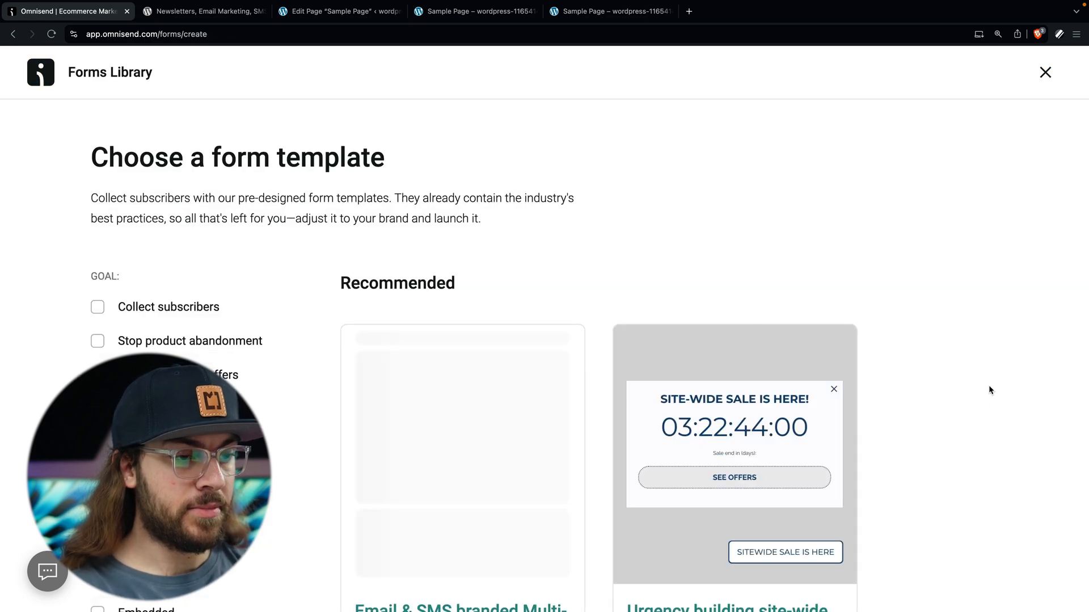
{"action": "scroll", "coordinate": [989, 390], "scroll_direction": "down", "scroll_amount": 3}
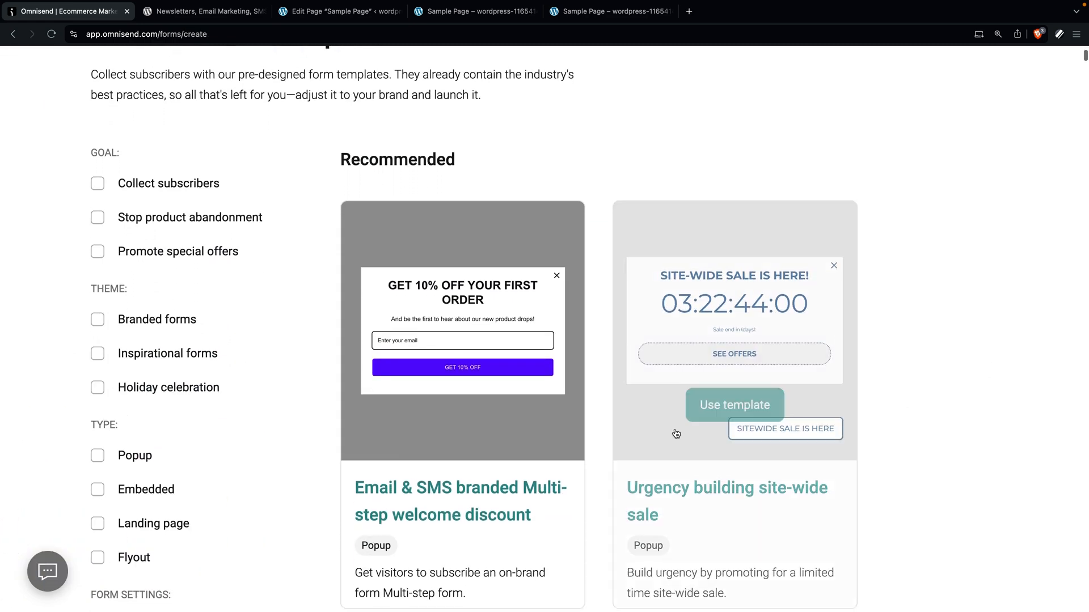
{"action": "left_click", "coordinate": [97, 458]}
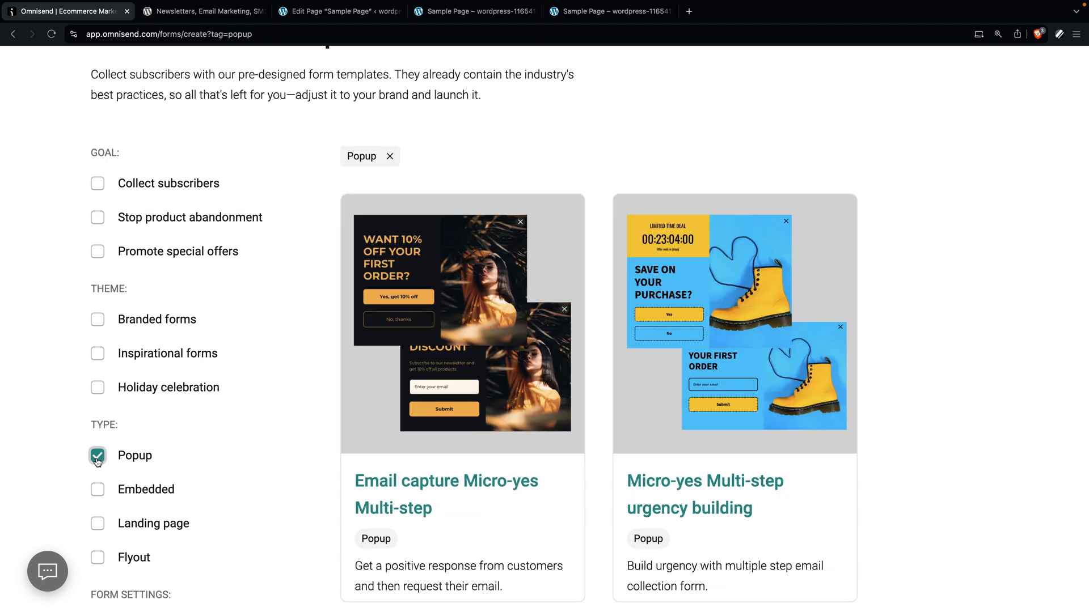
{"action": "left_click", "coordinate": [94, 328]}
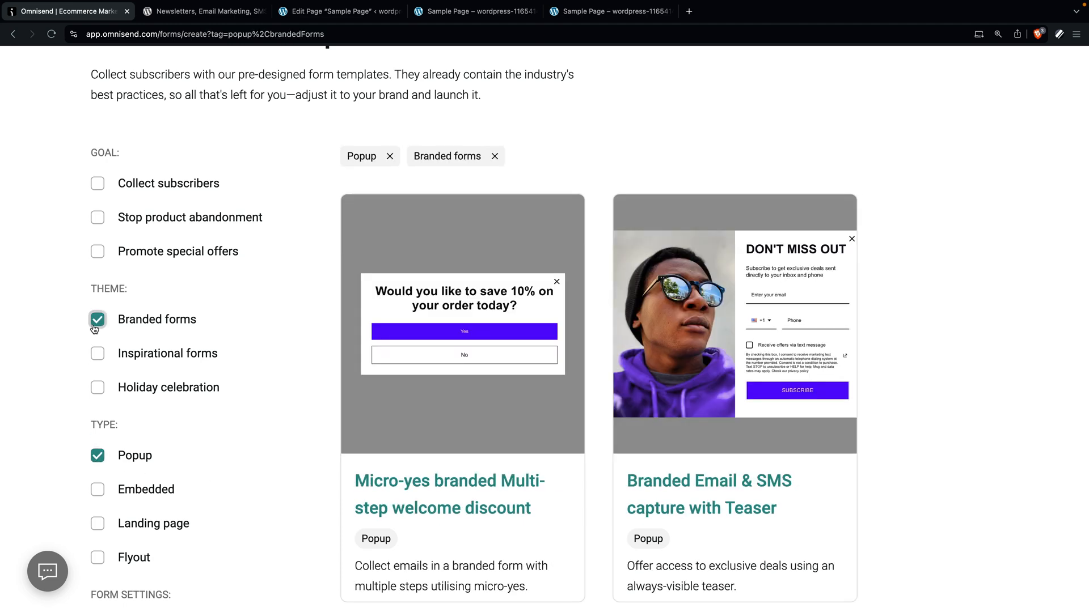
{"action": "mouse_move", "coordinate": [691, 363]}
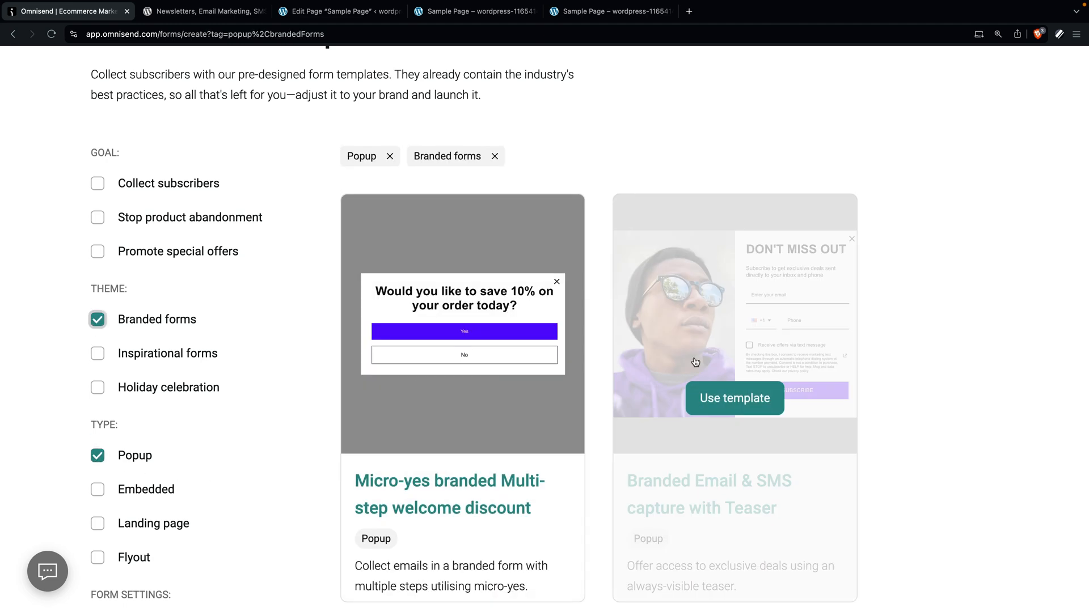
{"action": "scroll", "coordinate": [944, 381], "scroll_direction": "down", "scroll_amount": 8}
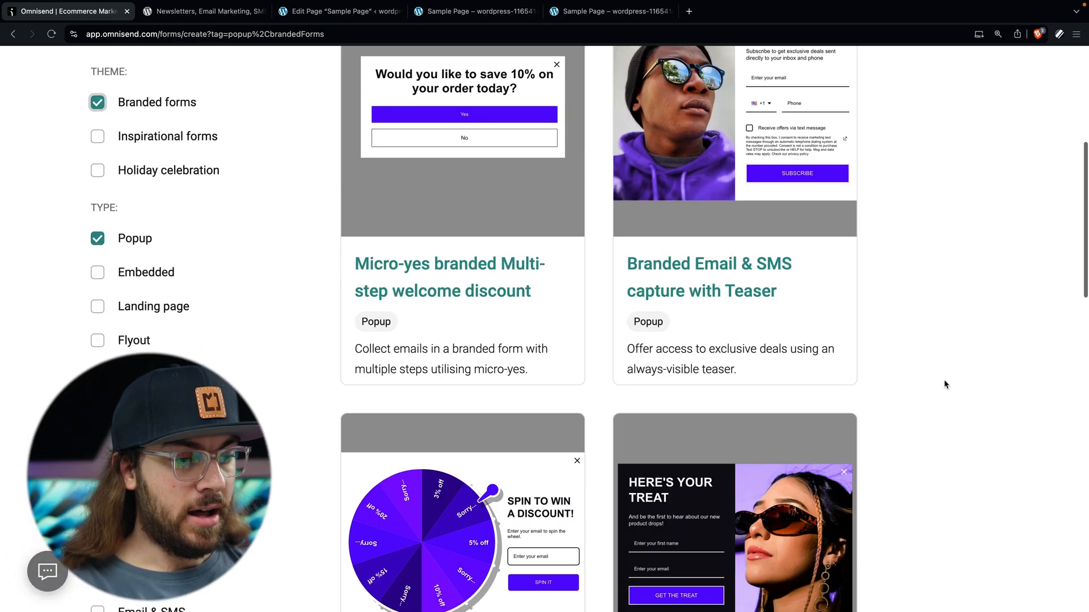
{"action": "scroll", "coordinate": [943, 384], "scroll_direction": "down", "scroll_amount": 6}
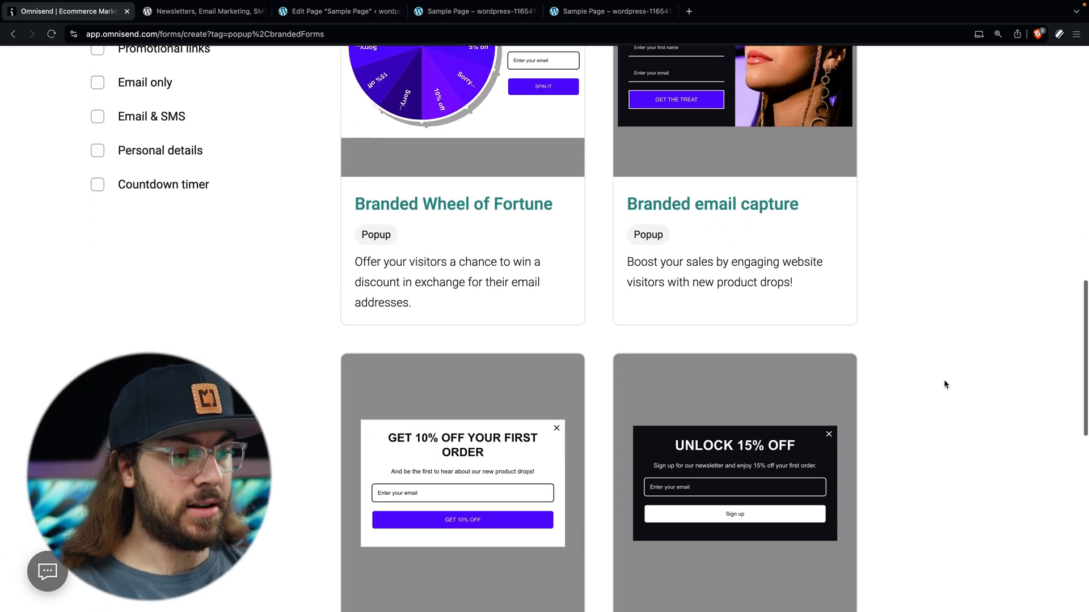
{"action": "scroll", "coordinate": [944, 381], "scroll_direction": "down", "scroll_amount": 8}
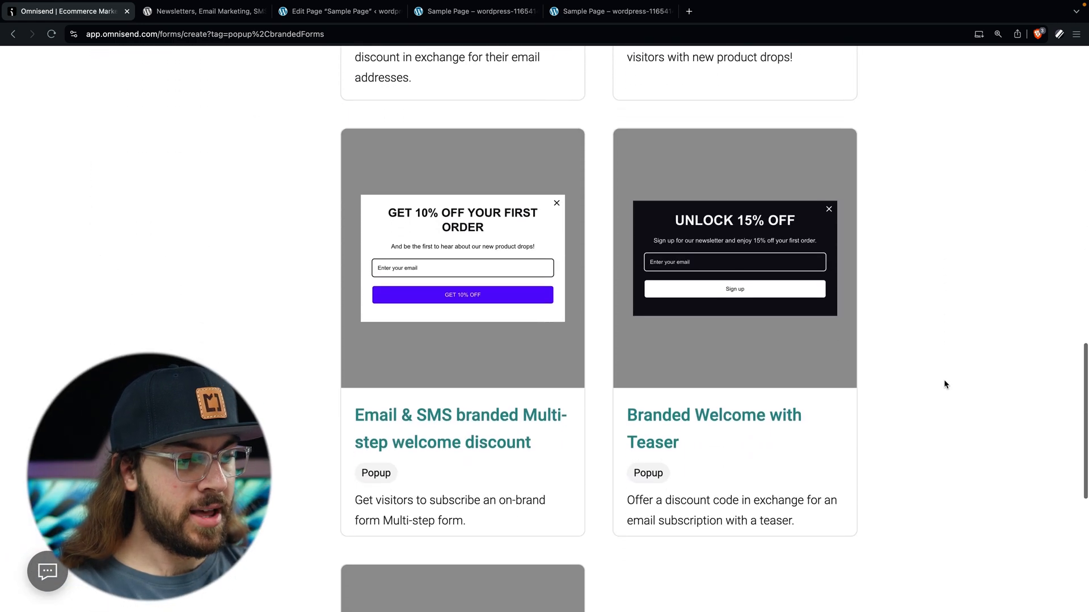
{"action": "mouse_move", "coordinate": [545, 423]}
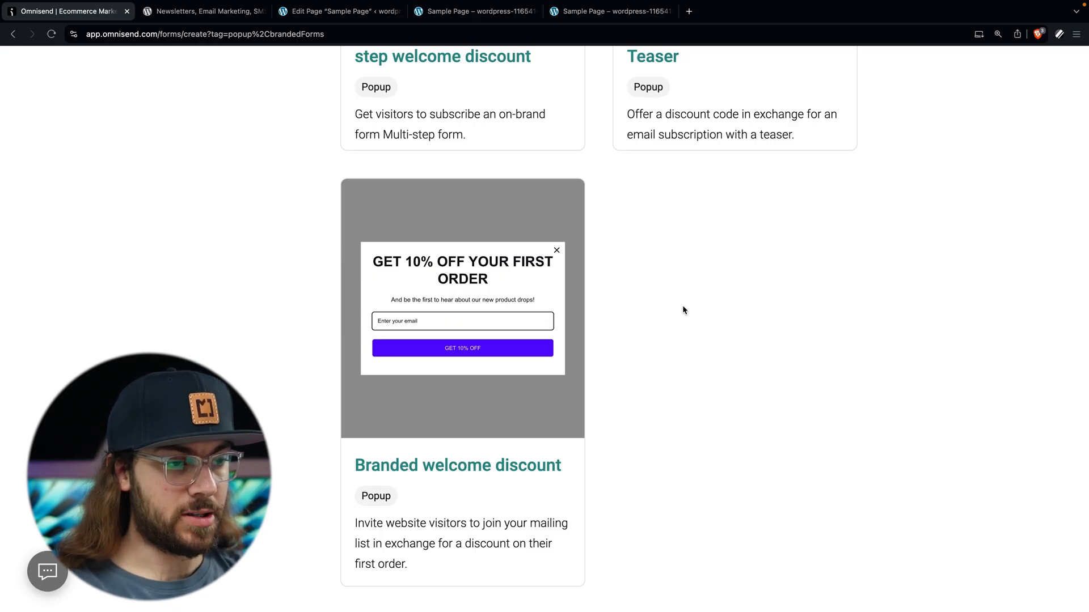
{"action": "left_click", "coordinate": [501, 383]}
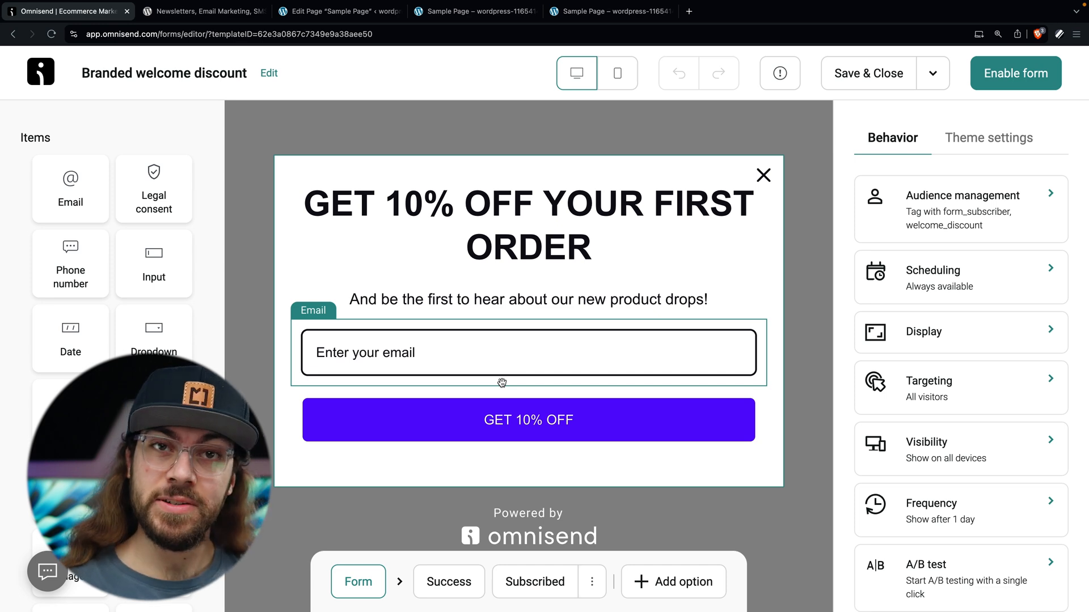
Step: Add a Next step to the Branded welcome discount popup
{"action": "left_click", "coordinate": [696, 584]}
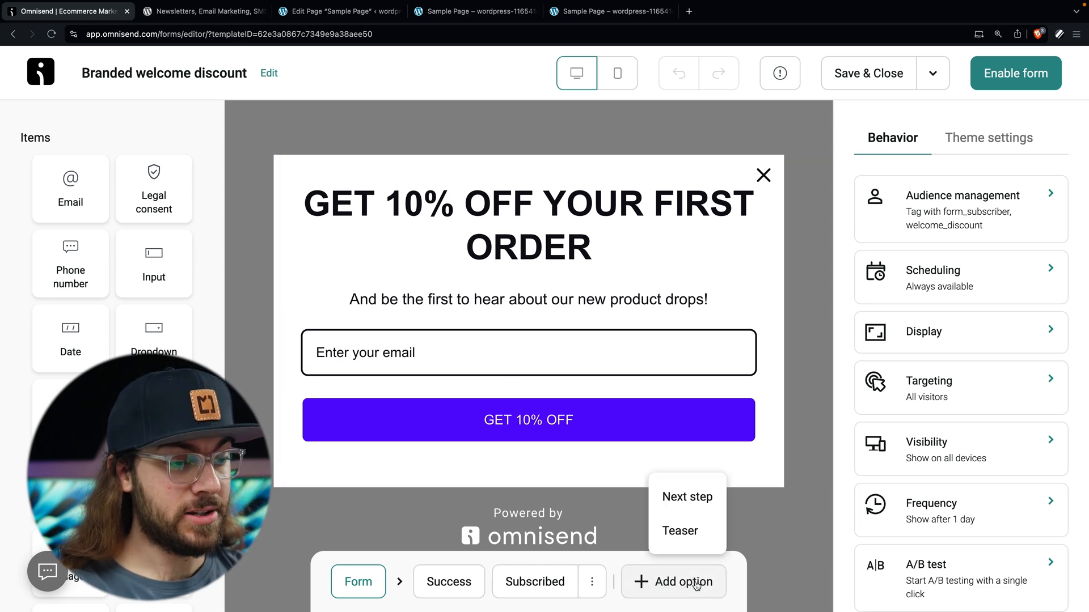
{"action": "left_click", "coordinate": [693, 498]}
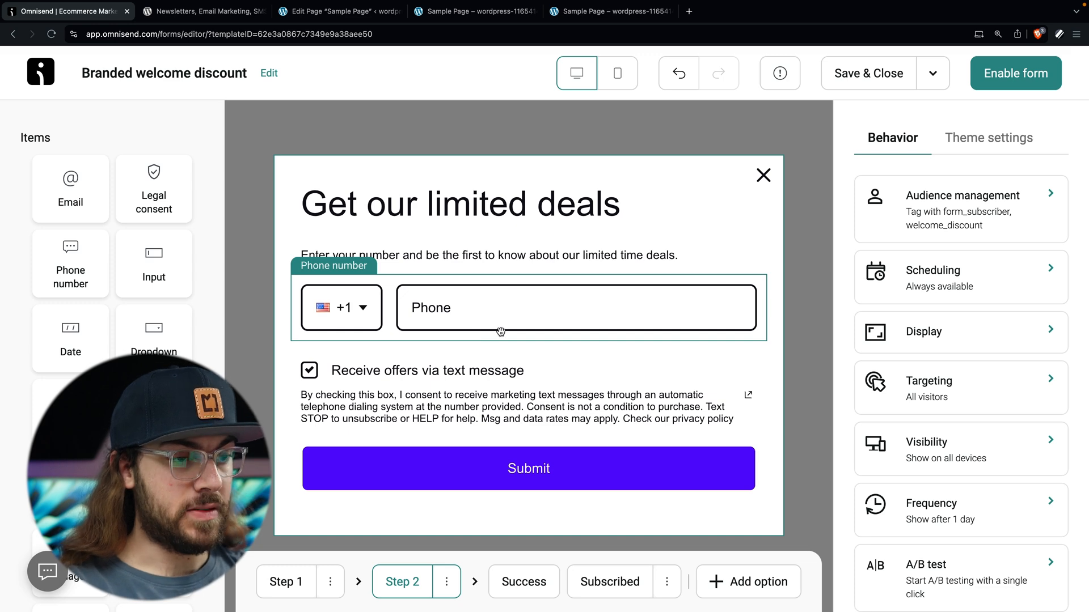
Step: Replace Step 2's phone number and SMS consent with an unlabelled First name field
{"action": "left_click", "coordinate": [500, 334]}
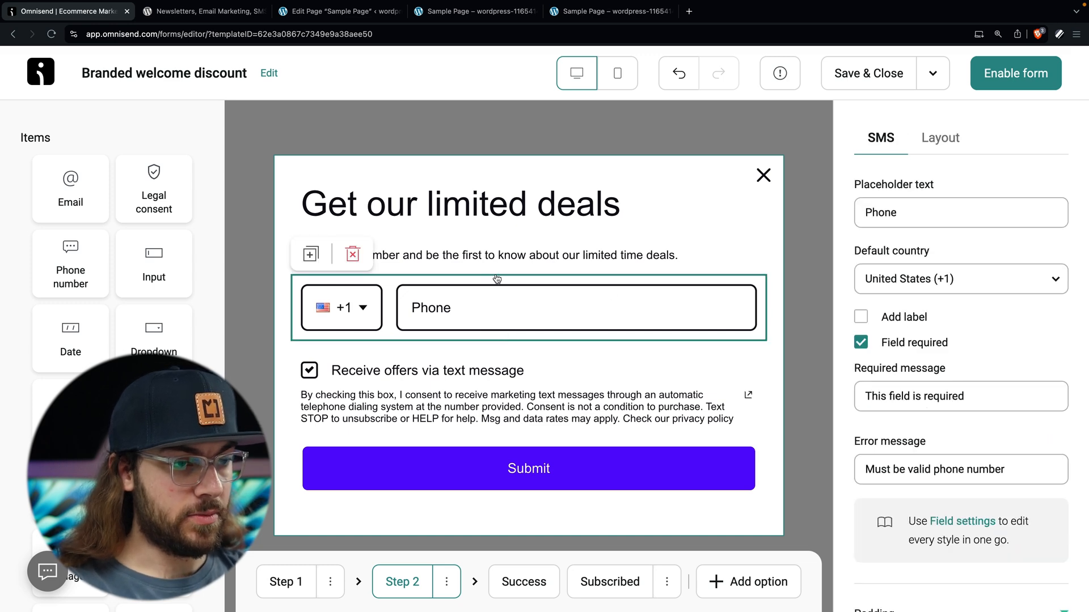
{"action": "left_click", "coordinate": [352, 254]}
{"action": "left_click", "coordinate": [375, 287]}
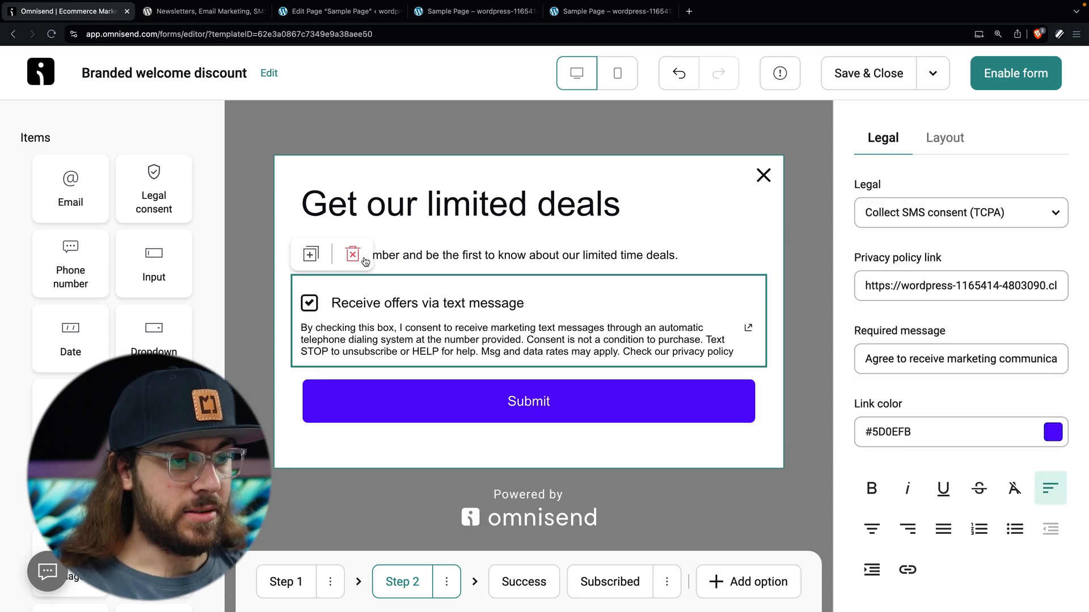
{"action": "left_click", "coordinate": [353, 254]}
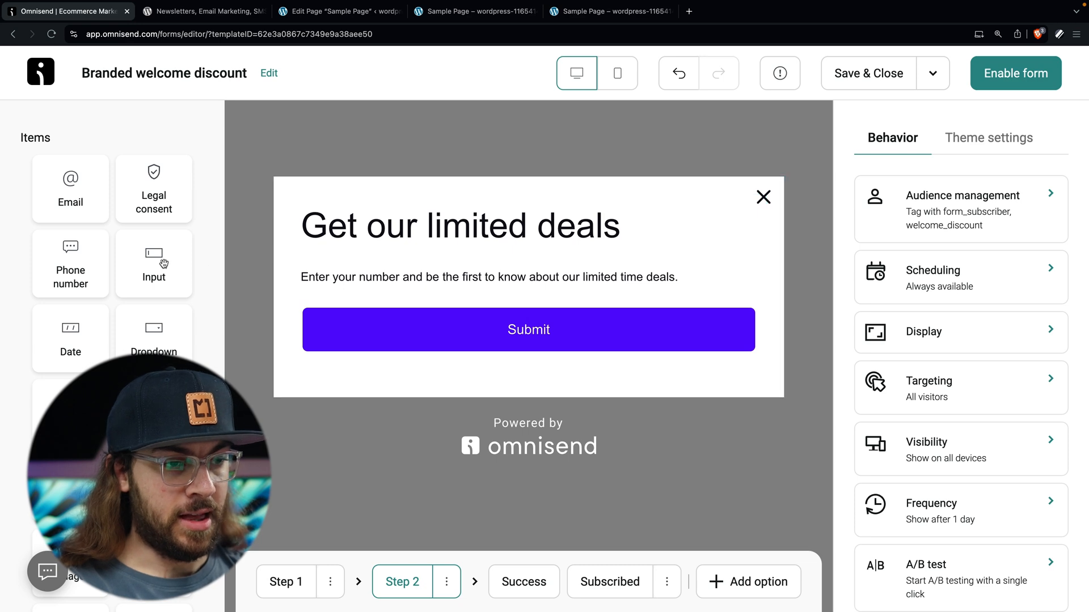
{"action": "left_click_drag", "start_coordinate": [164, 265], "coordinate": [380, 295]}
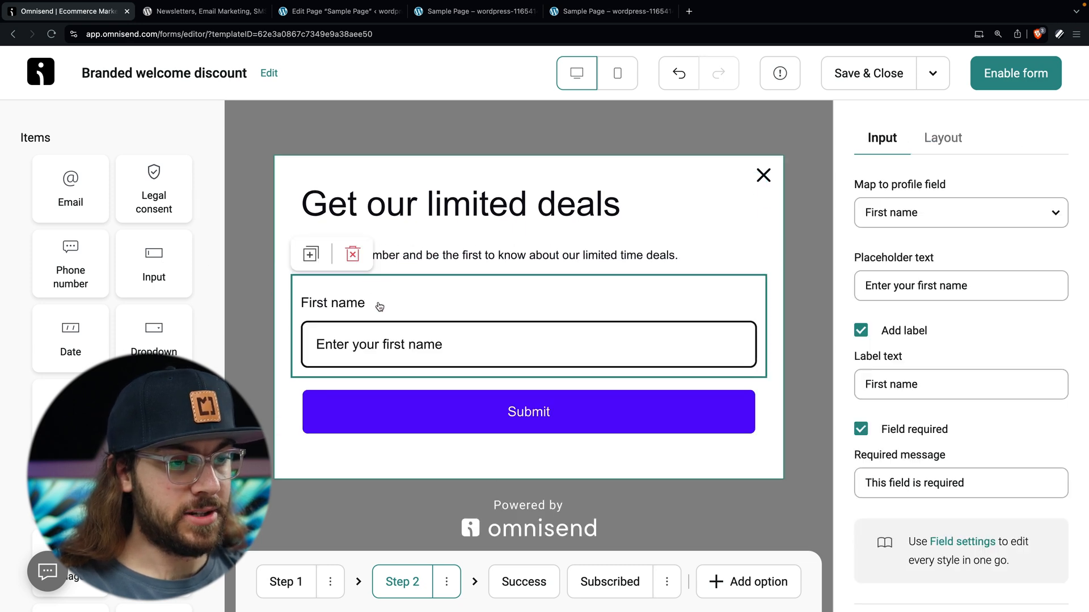
{"action": "left_click", "coordinate": [860, 330]}
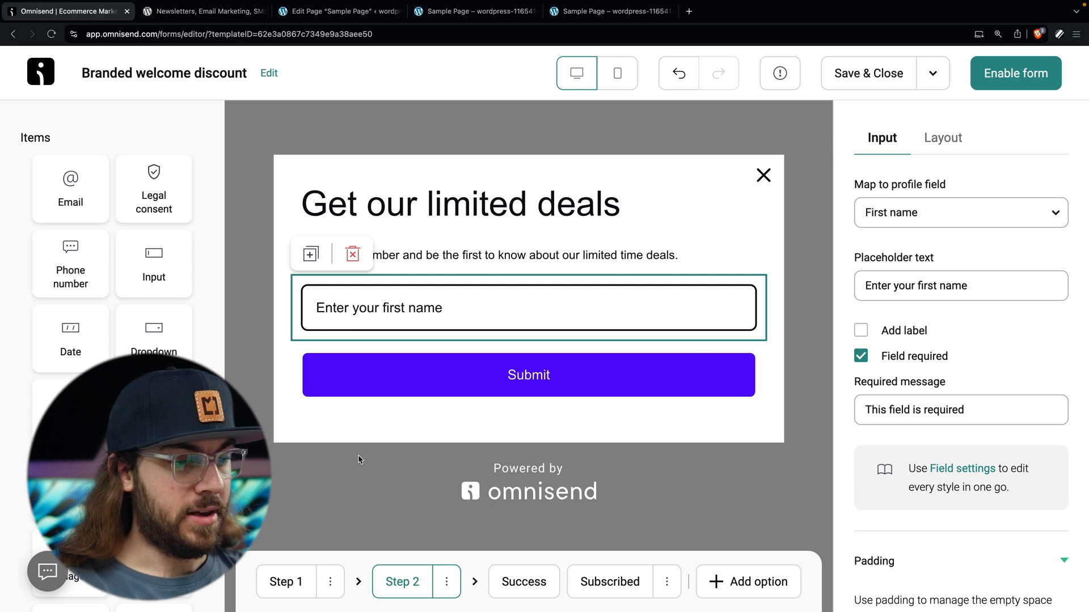
Step: Switch between Step 1 and Step 2, ending back on Step 1
{"action": "left_click", "coordinate": [285, 587]}
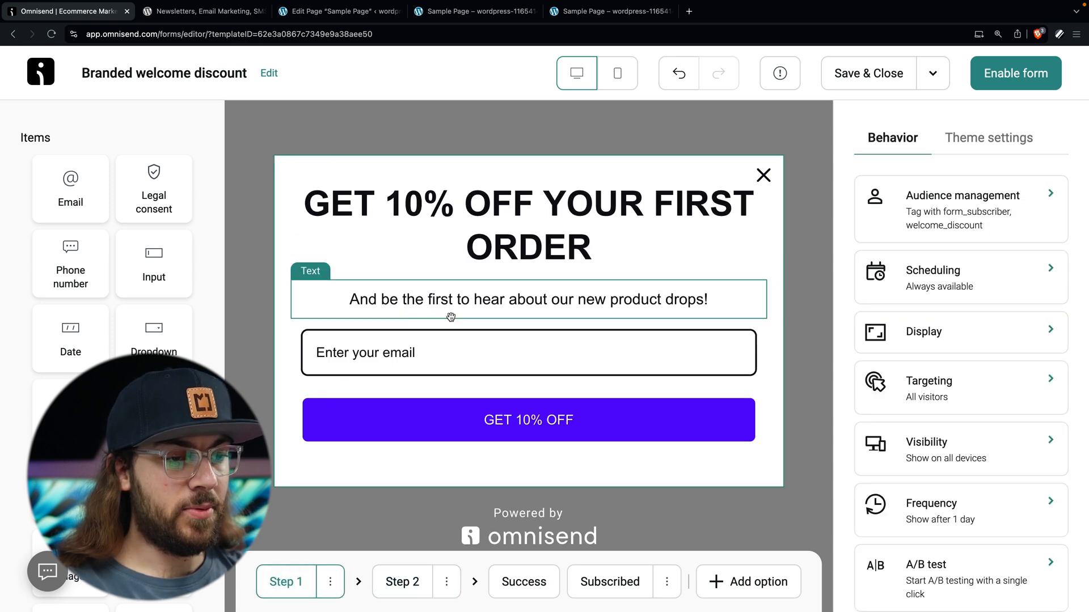
{"action": "left_click", "coordinate": [400, 580]}
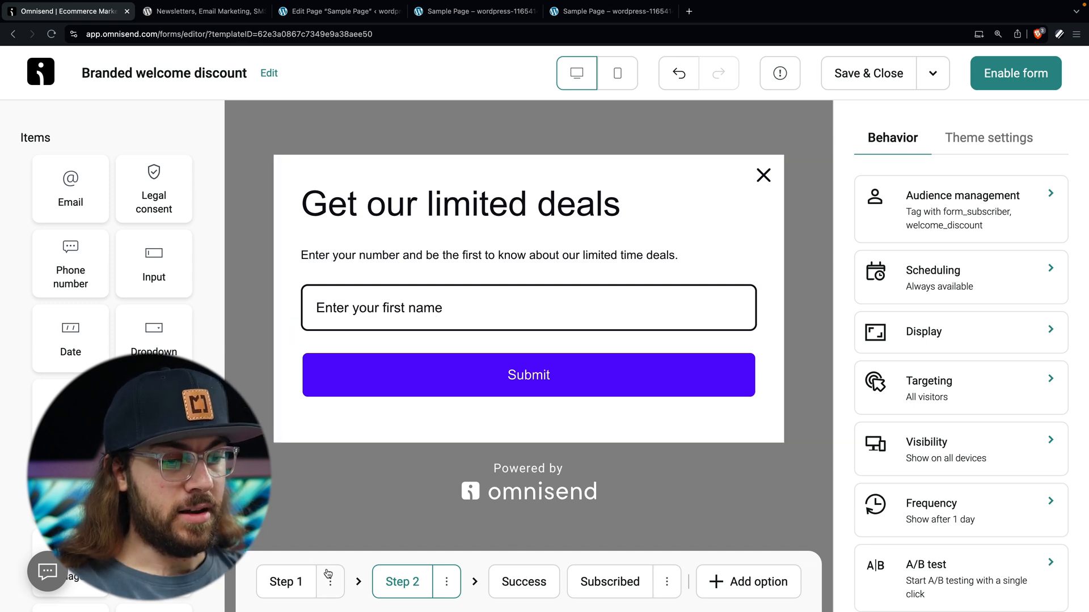
{"action": "left_click", "coordinate": [278, 593]}
Step: Change the Step 1 headline to 'GET A FREE EBOOK ON DESIGNING YOUR STORE'
{"action": "left_click", "coordinate": [597, 261]}
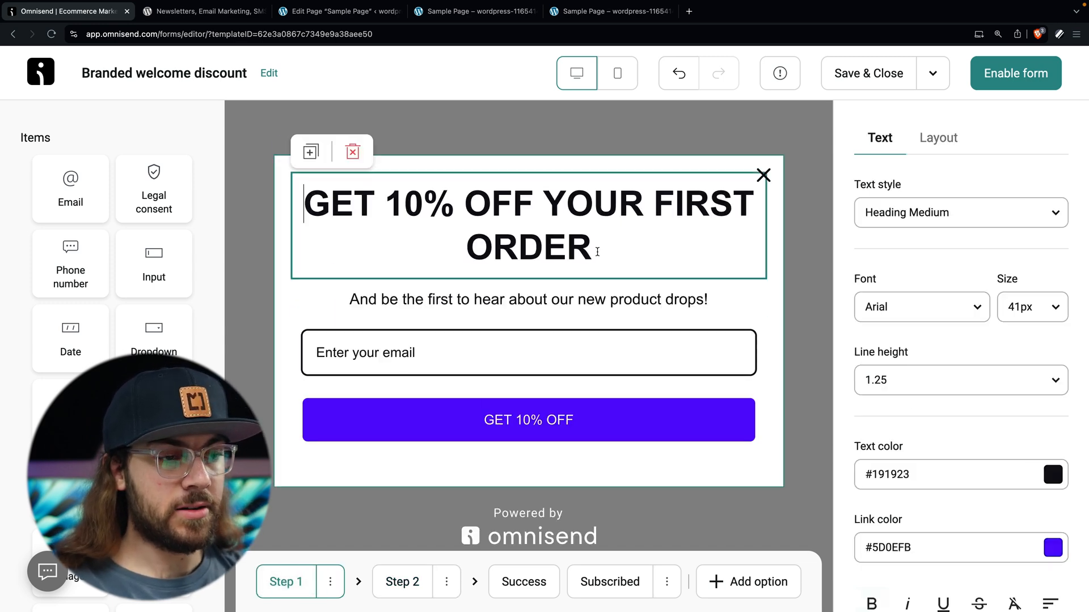
{"action": "left_click_drag", "start_coordinate": [594, 261], "coordinate": [322, 216]}
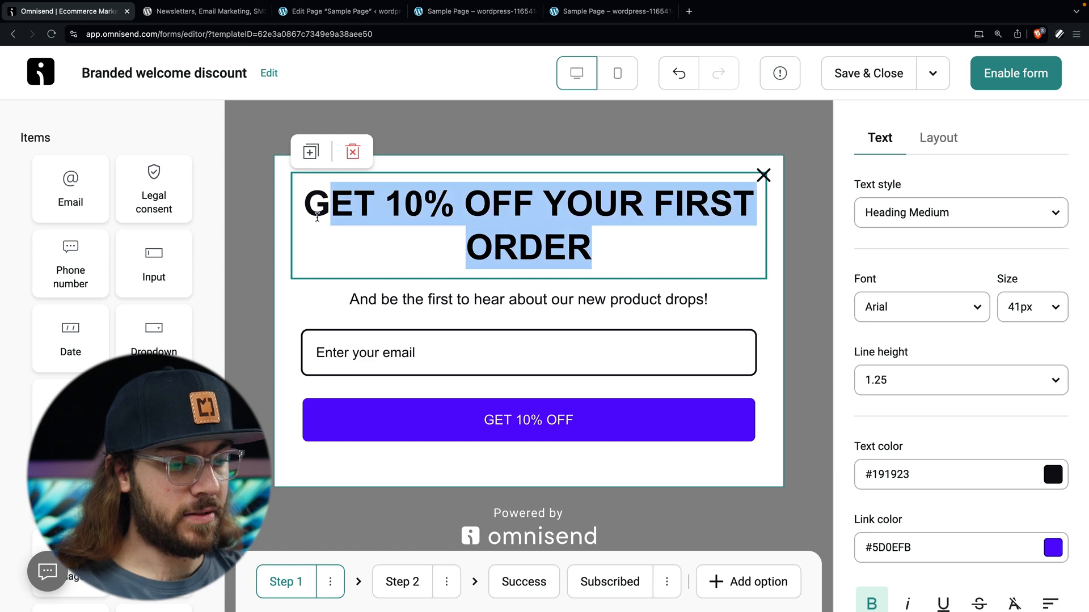
{"action": "type", "text": "GE"}
{"action": "key", "text": "BackSpace"}
{"action": "key", "text": "BackSpace"}
{"action": "type", "text": "ET A FR"}
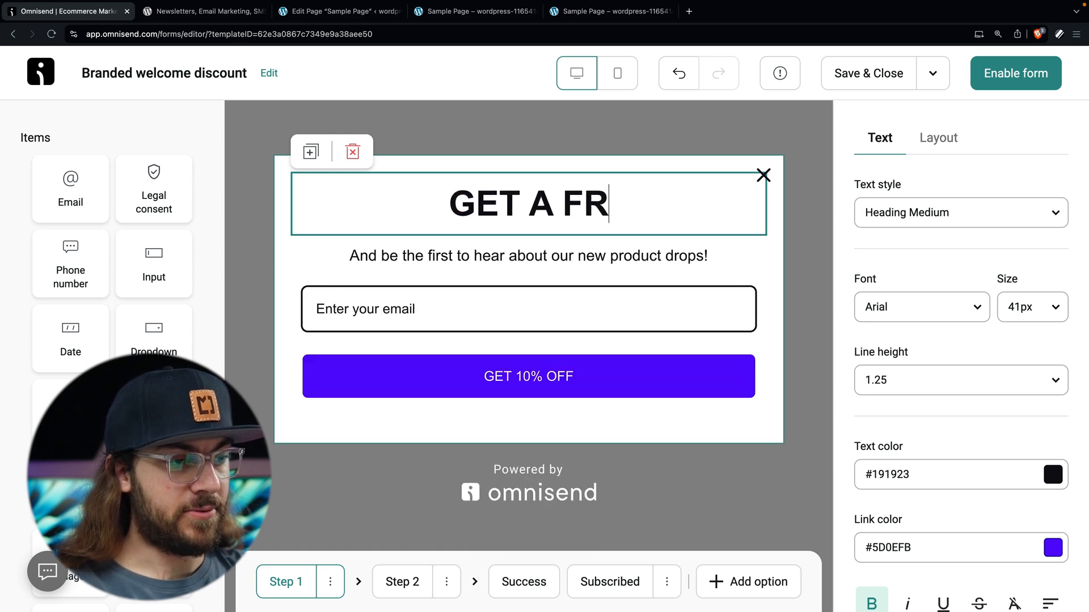
{"action": "type", "text": "EE EBOOK ON "}
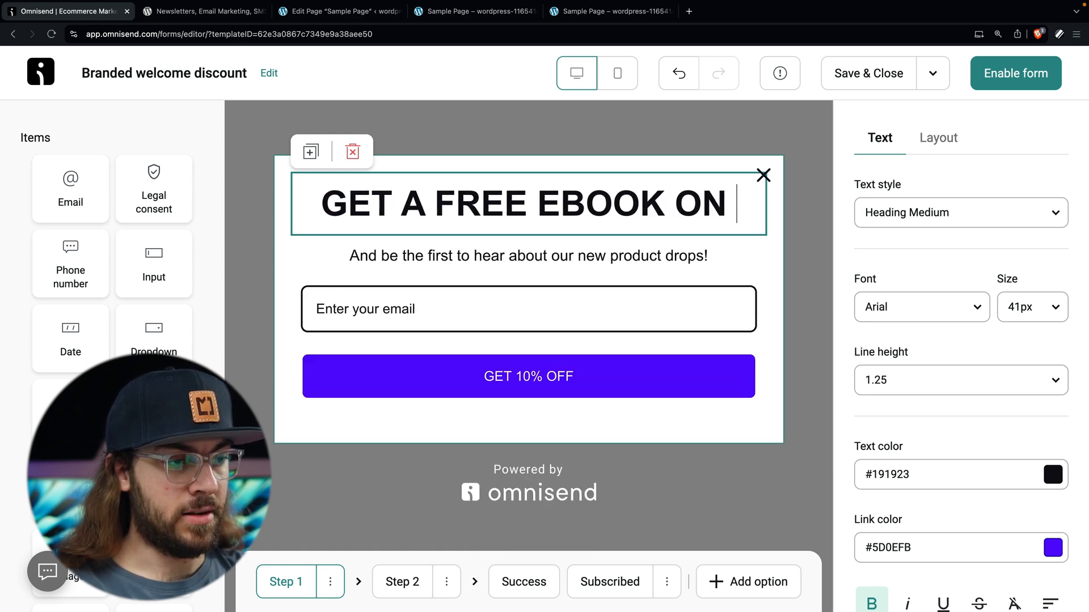
{"action": "type", "text": "DESIGNING YOUR "}
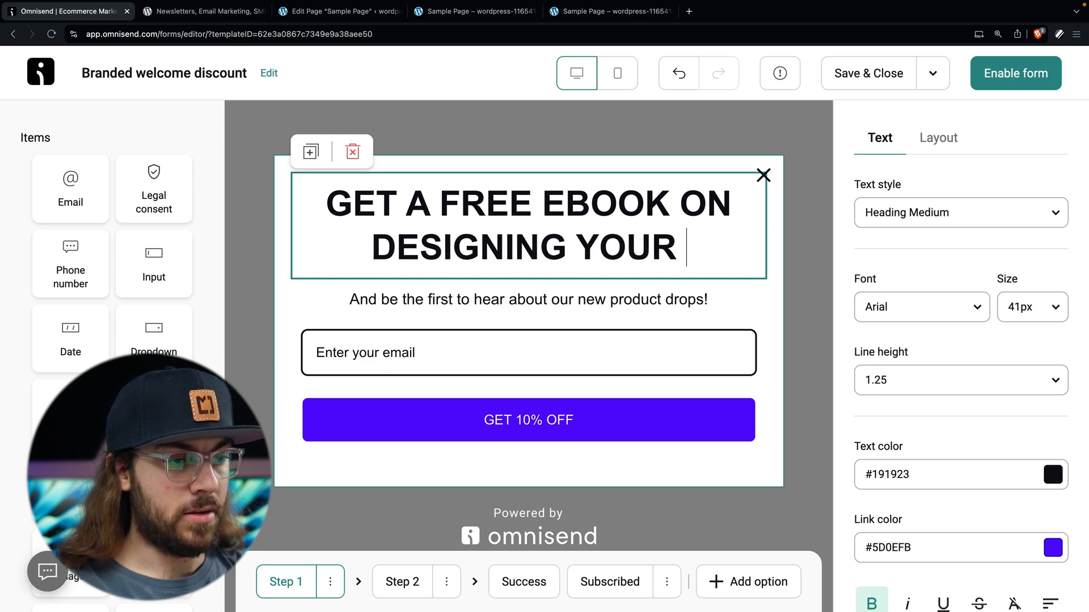
{"action": "type", "text": "STORE"}
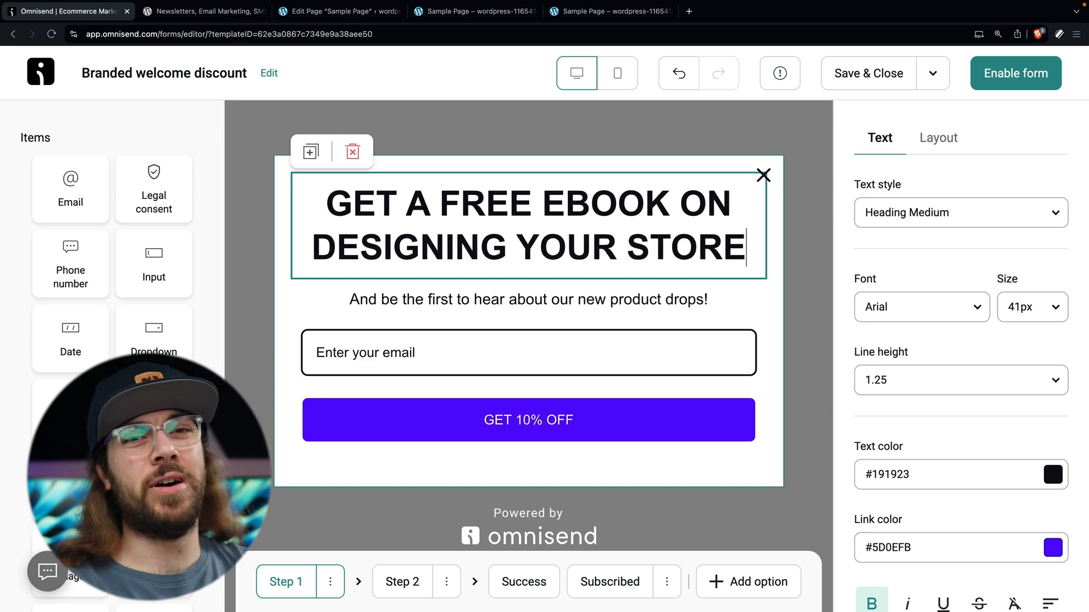
Step: Rewrite the end of the subtitle to read 'new content!'
{"action": "left_click", "coordinate": [392, 310]}
{"action": "left_click_drag", "start_coordinate": [712, 301], "coordinate": [563, 296]}
{"action": "key", "text": "BackSpace"}
{"action": "key", "text": "BackSpace"}
{"action": "type", "text": "new content!"}
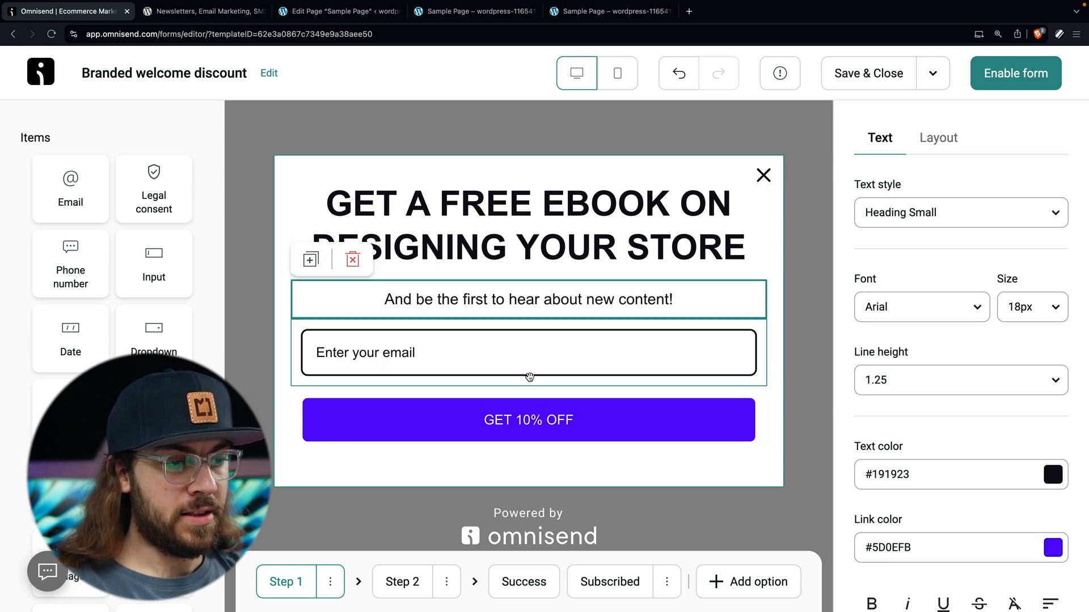
Step: Relabel the submit button 'GET THE EBOOK' and move to Step 2
{"action": "left_click", "coordinate": [538, 424]}
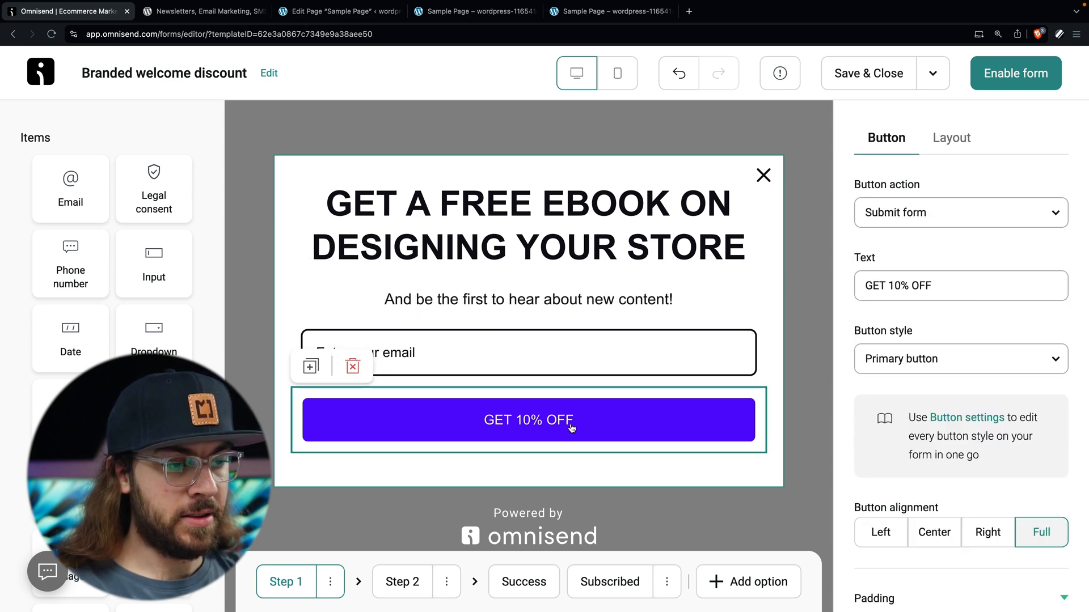
{"action": "left_click", "coordinate": [967, 284]}
{"action": "triple_click", "coordinate": [968, 285]}
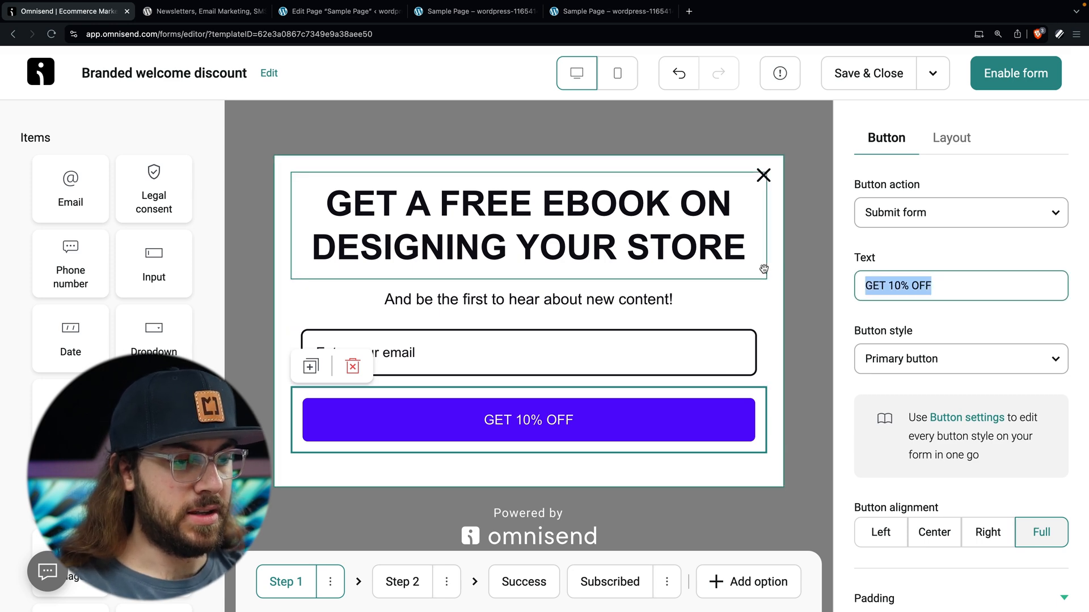
{"action": "type", "text": "GET THE EBOOK"}
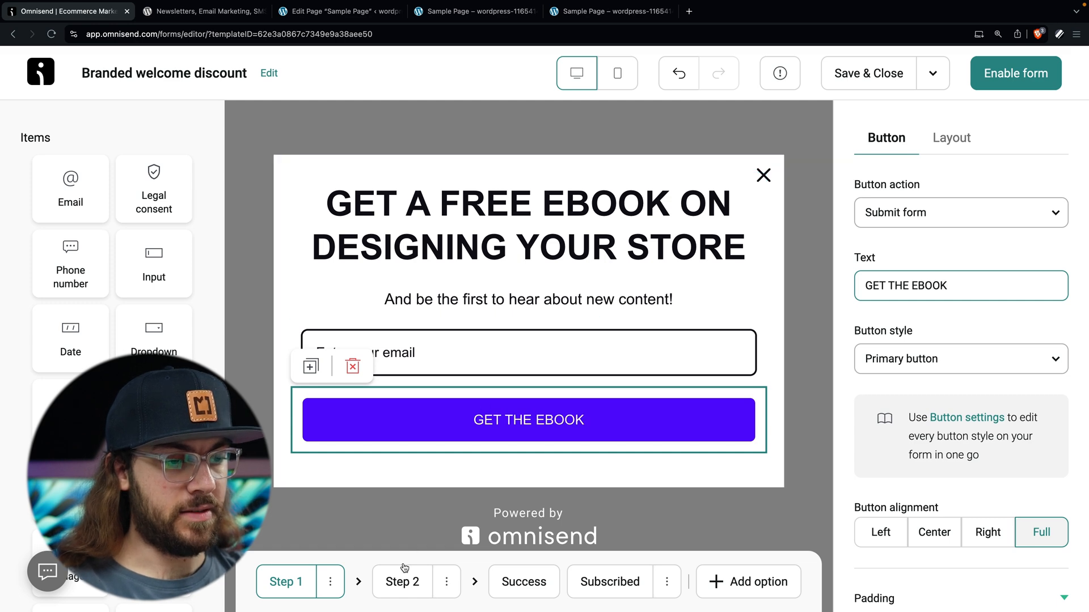
{"action": "left_click", "coordinate": [402, 590]}
Step: Change the Step 2 heading to 'GREAT! ALMOST FINISHED...'
{"action": "left_click", "coordinate": [531, 213]}
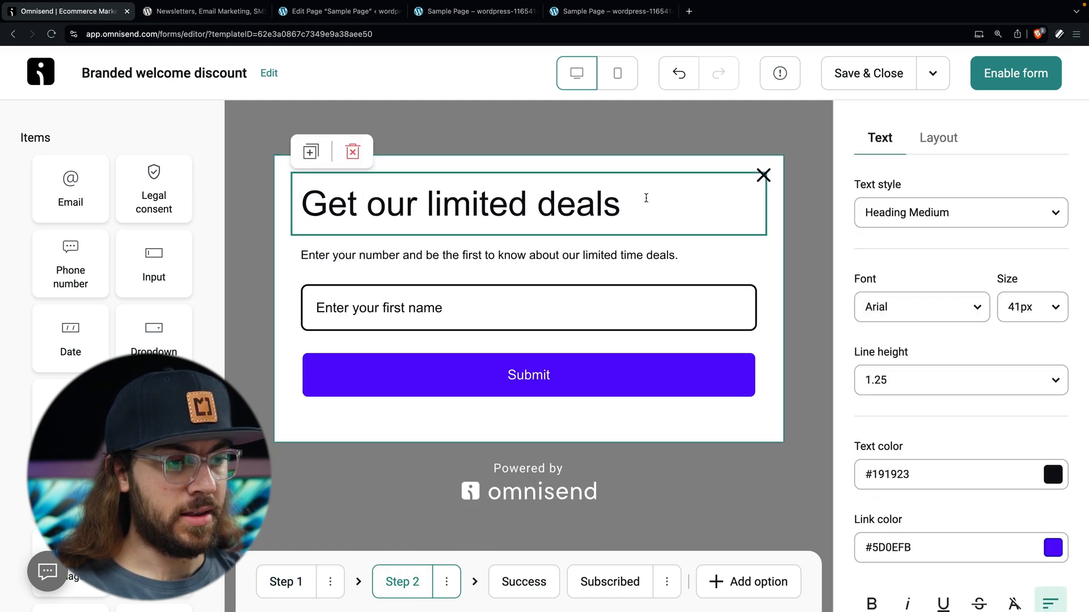
{"action": "left_click_drag", "start_coordinate": [645, 197], "coordinate": [300, 191]}
{"action": "type", "text": "GREAT! ALMOST FINISHED"}
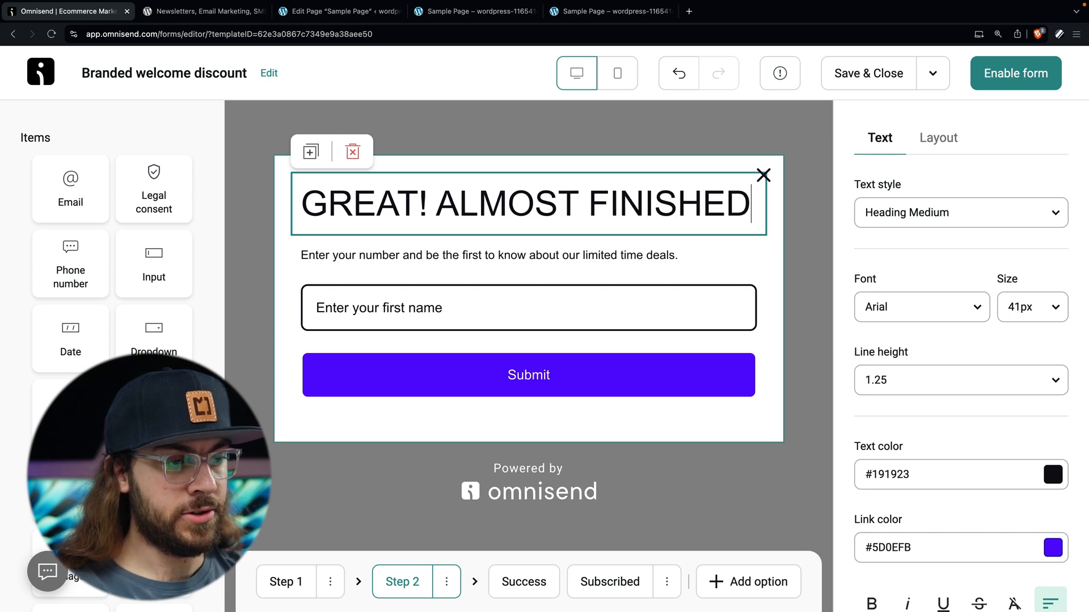
{"action": "type", "text": "..."}
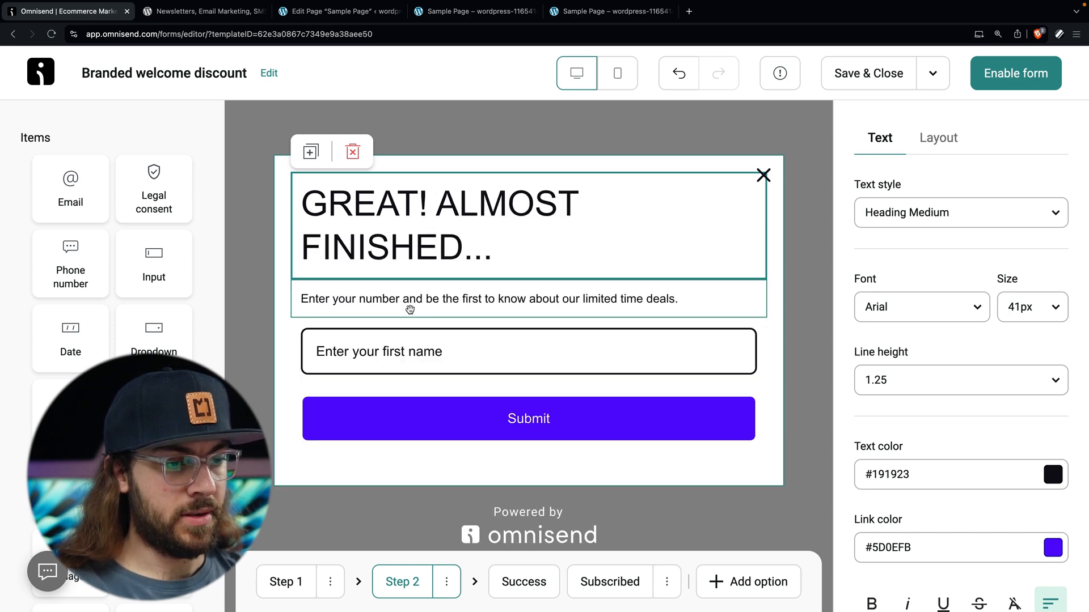
Step: Replace the Step 2 paragraph with 'What can we call you?'
{"action": "left_click", "coordinate": [617, 303]}
{"action": "left_click_drag", "start_coordinate": [689, 301], "coordinate": [252, 278]}
{"action": "left_click", "coordinate": [252, 278]}
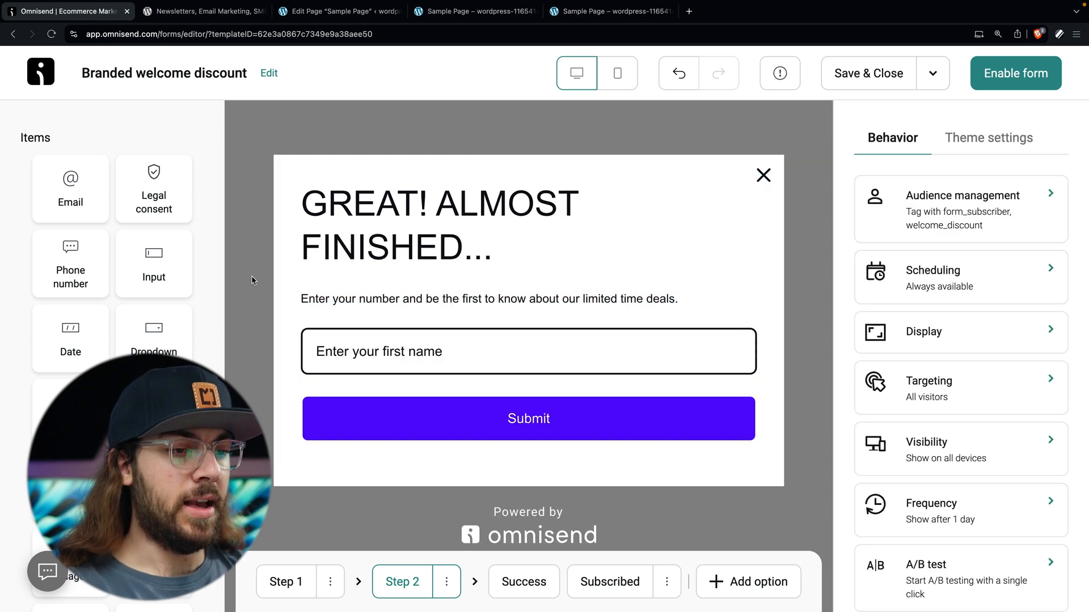
{"action": "left_click", "coordinate": [379, 323]}
{"action": "left_click", "coordinate": [403, 303]}
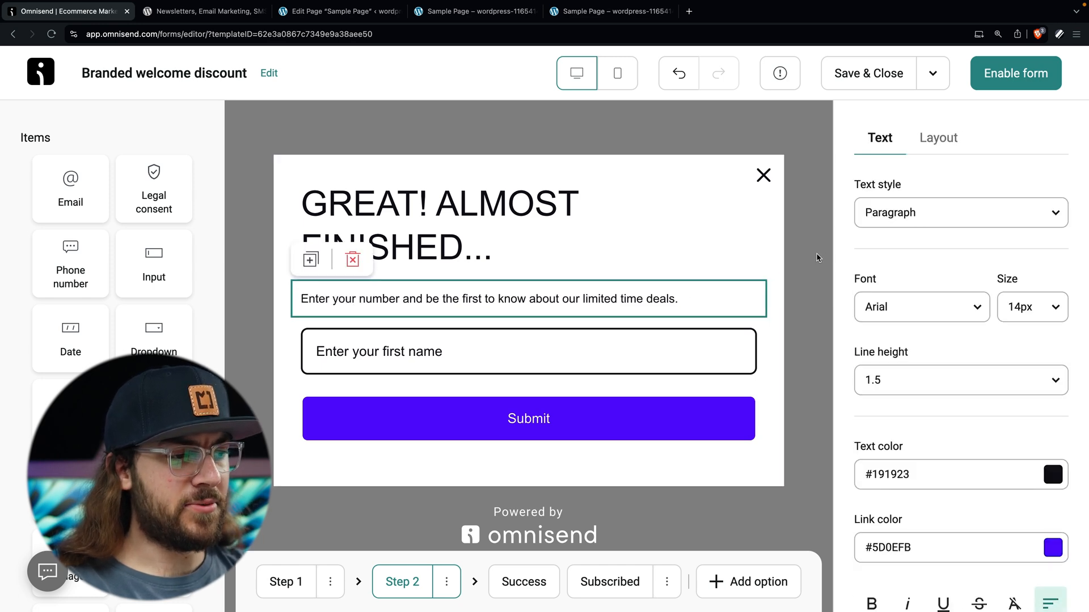
{"action": "left_click_drag", "start_coordinate": [708, 293], "coordinate": [295, 302]}
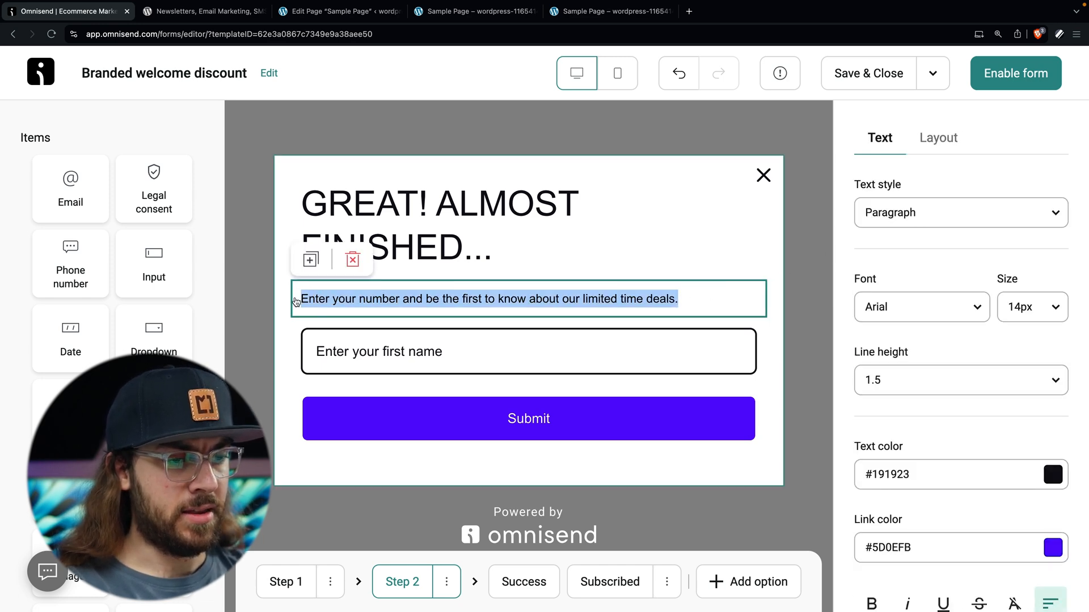
{"action": "type", "text": "What ca"}
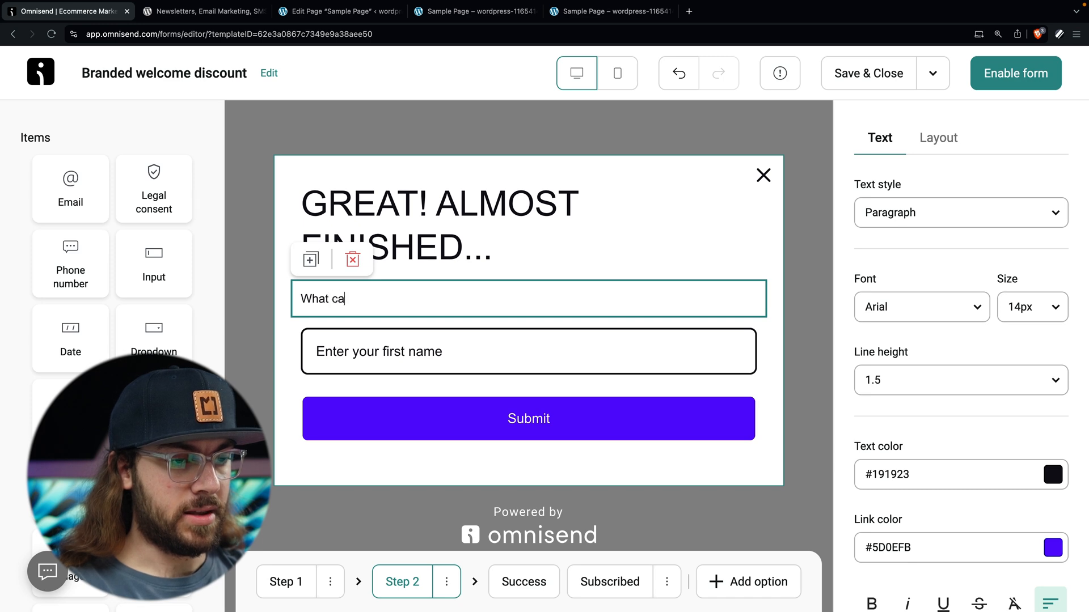
{"action": "type", "text": "n we call you?"}
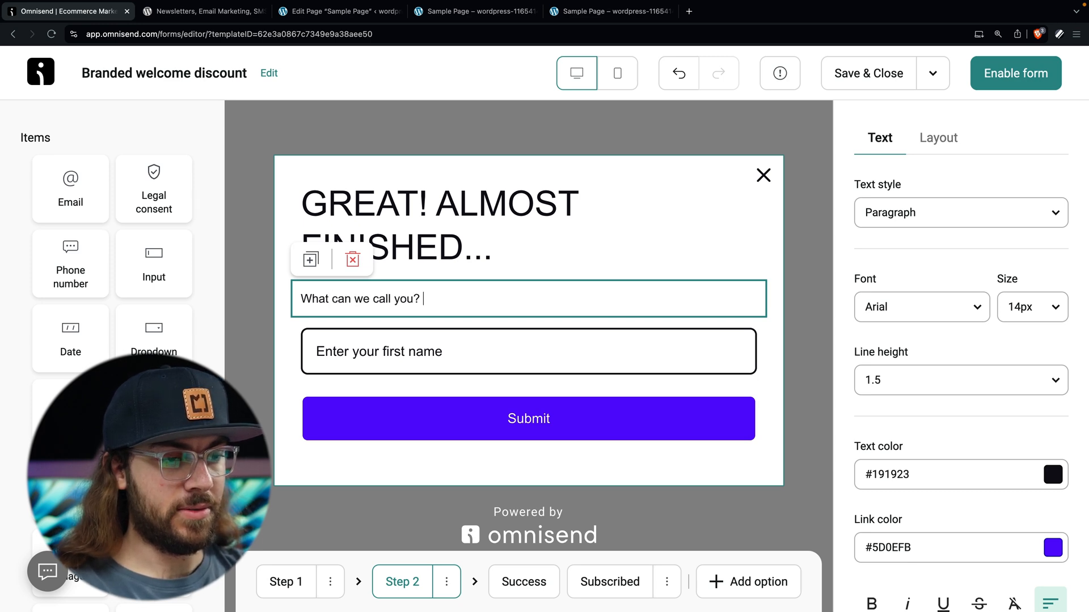
Step: Check the heading, prompt, first-name field and Submit button, then go to the Success step
{"action": "left_click", "coordinate": [442, 258]}
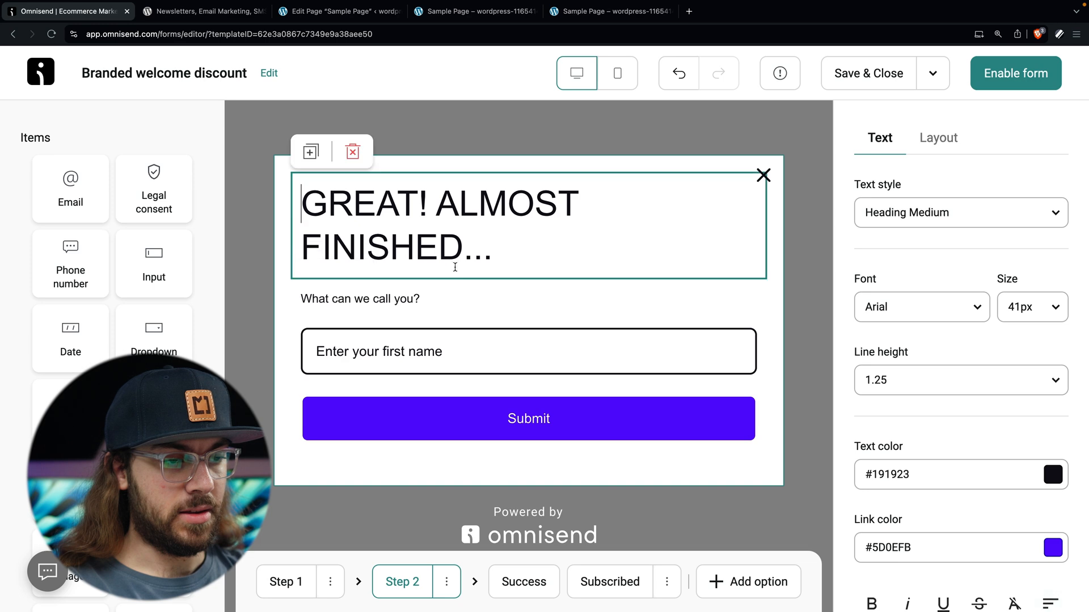
{"action": "left_click", "coordinate": [452, 301]}
{"action": "left_click", "coordinate": [451, 358]}
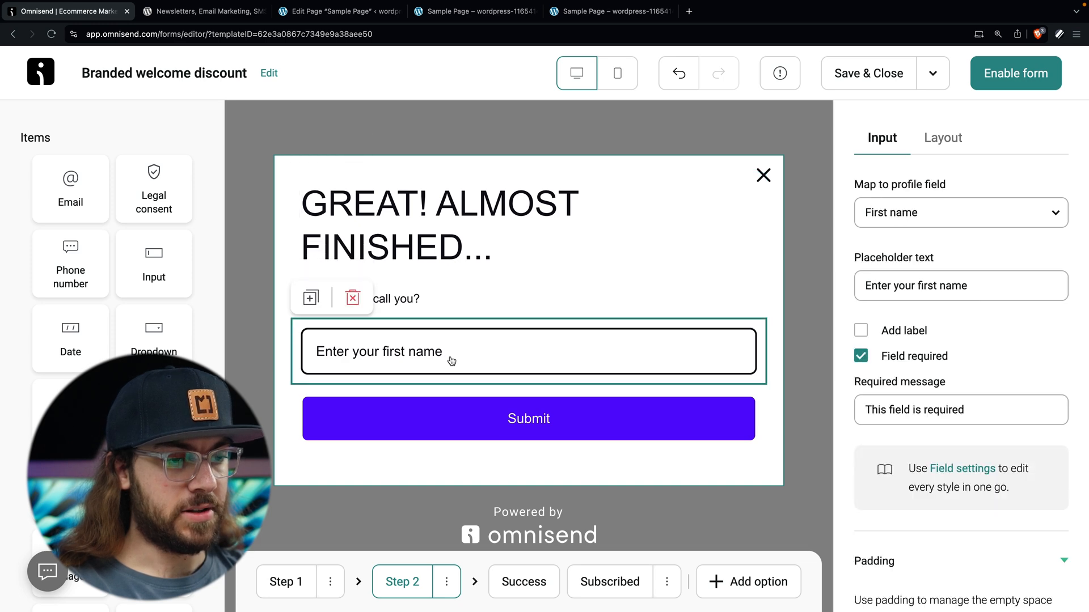
{"action": "left_click", "coordinate": [461, 413]}
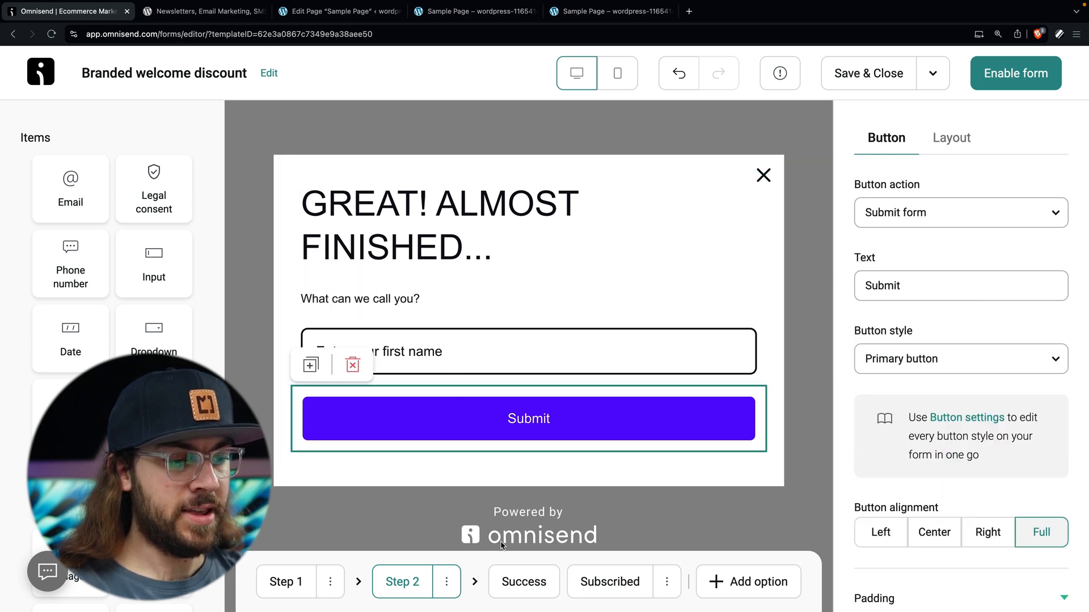
{"action": "left_click", "coordinate": [520, 596]}
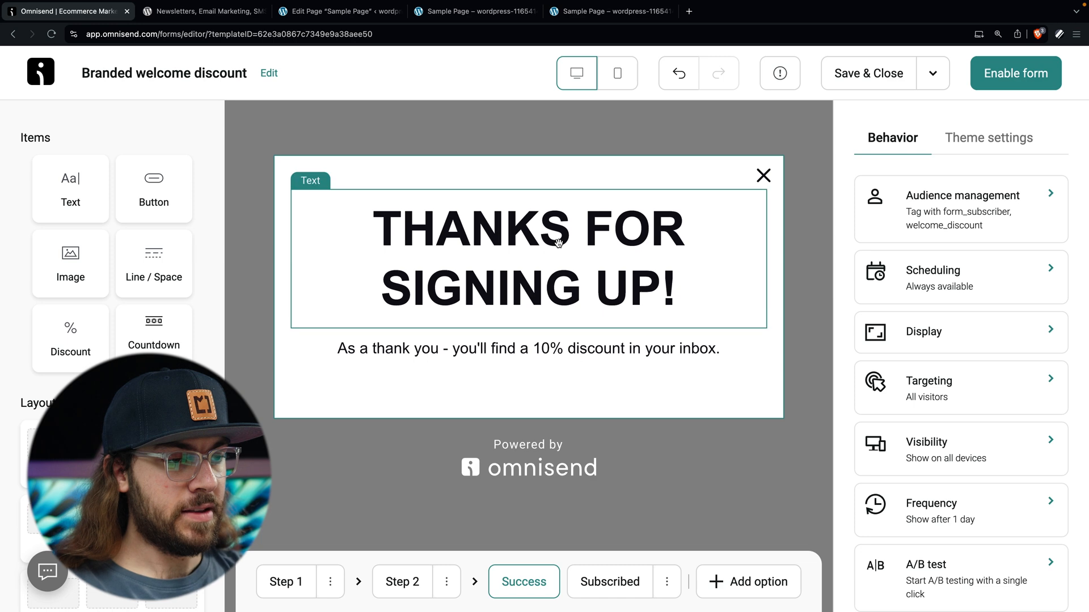
Step: End the success subtitle with 'our free ebook on designing your WooCommerce store in your email!'
{"action": "left_click", "coordinate": [665, 354]}
{"action": "left_click_drag", "start_coordinate": [735, 348], "coordinate": [532, 348]}
{"action": "key", "text": "BackSpace"}
{"action": "key", "text": "BackSpace"}
{"action": "type", "text": "our free eb"}
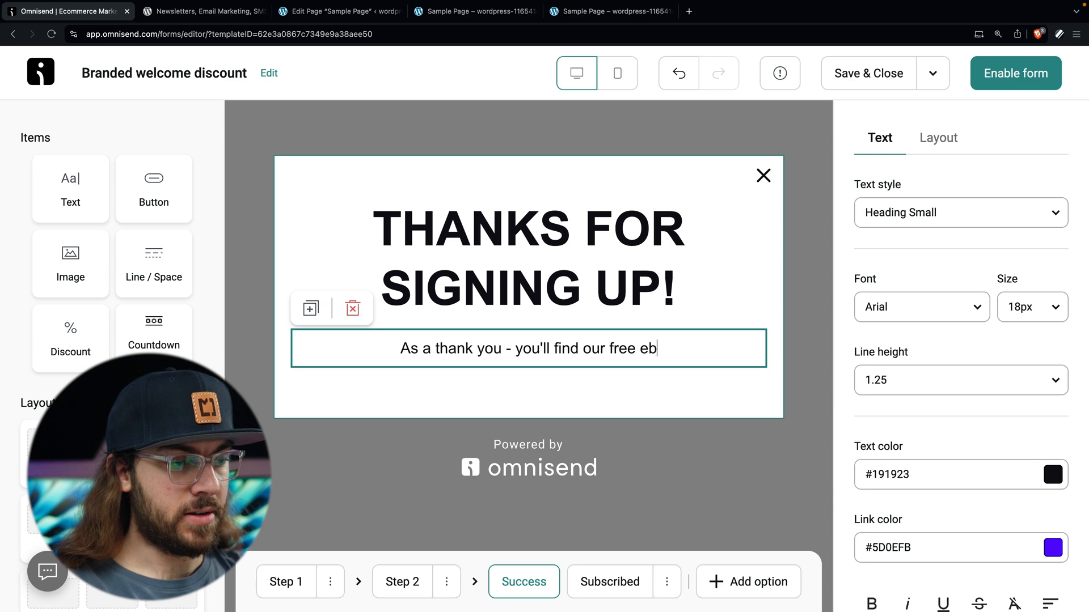
{"action": "type", "text": "ook on designing y"}
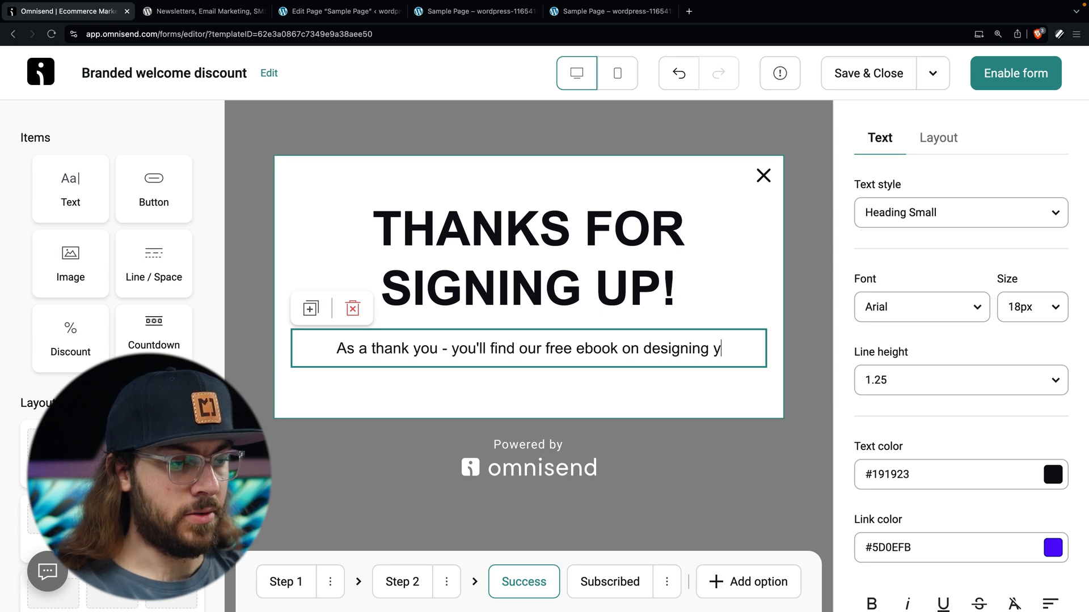
{"action": "type", "text": "our WooCommerc"}
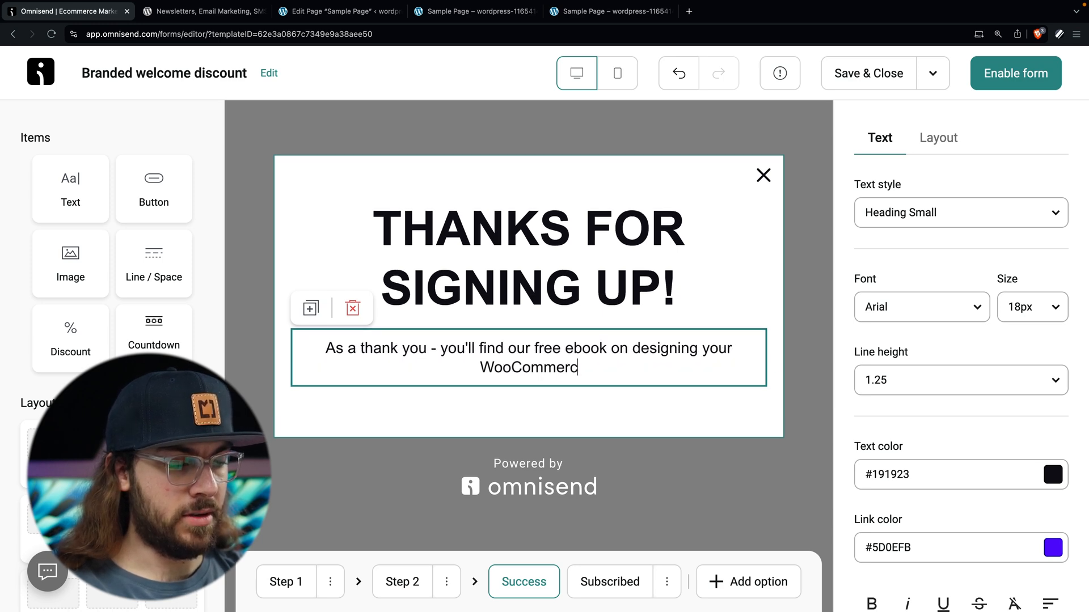
{"action": "type", "text": "e store in your email!"}
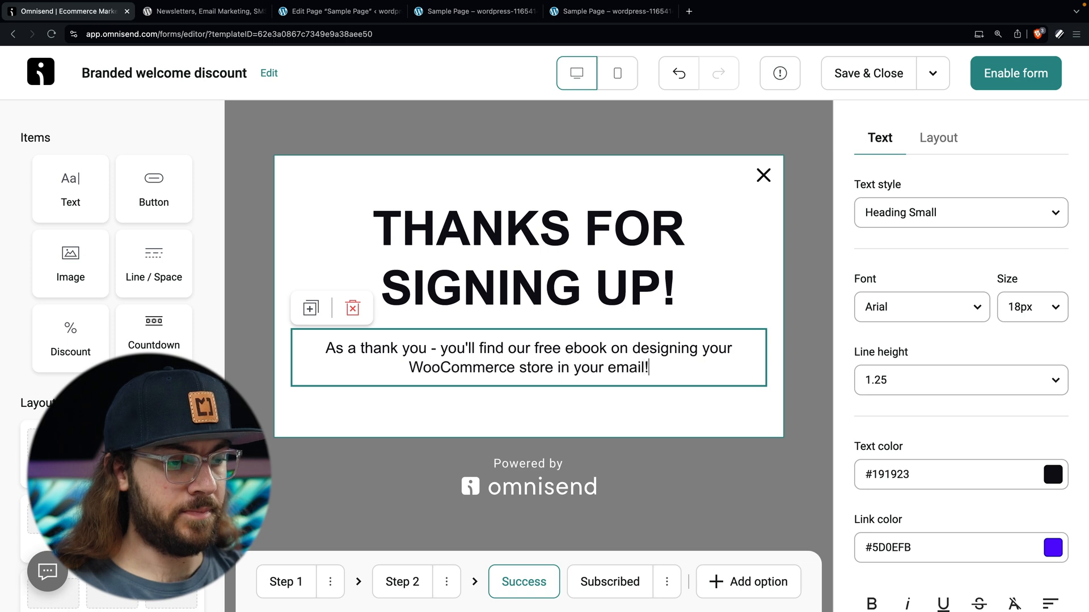
{"action": "left_click", "coordinate": [594, 587]}
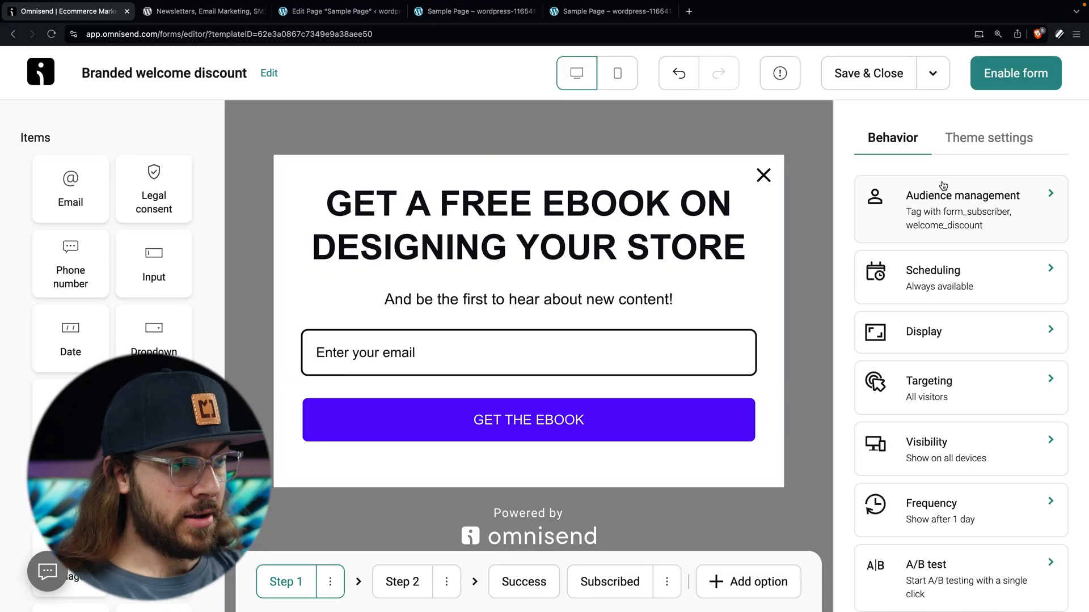
Step: Turn on the Page visits display rule with a 5-page threshold
{"action": "left_click", "coordinate": [942, 339]}
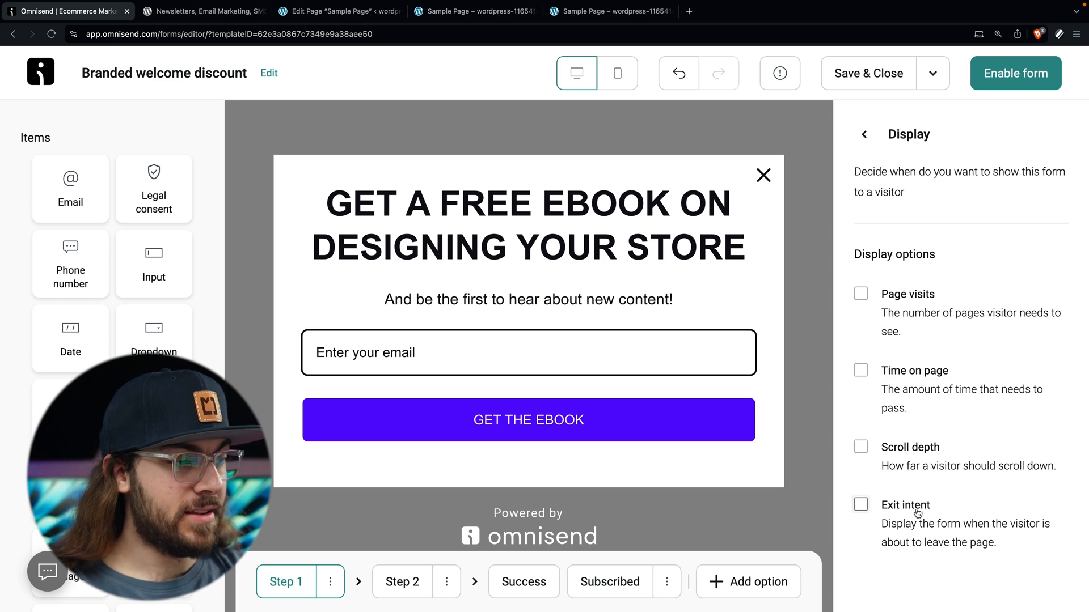
{"action": "left_click", "coordinate": [930, 301]}
{"action": "left_click", "coordinate": [905, 370]}
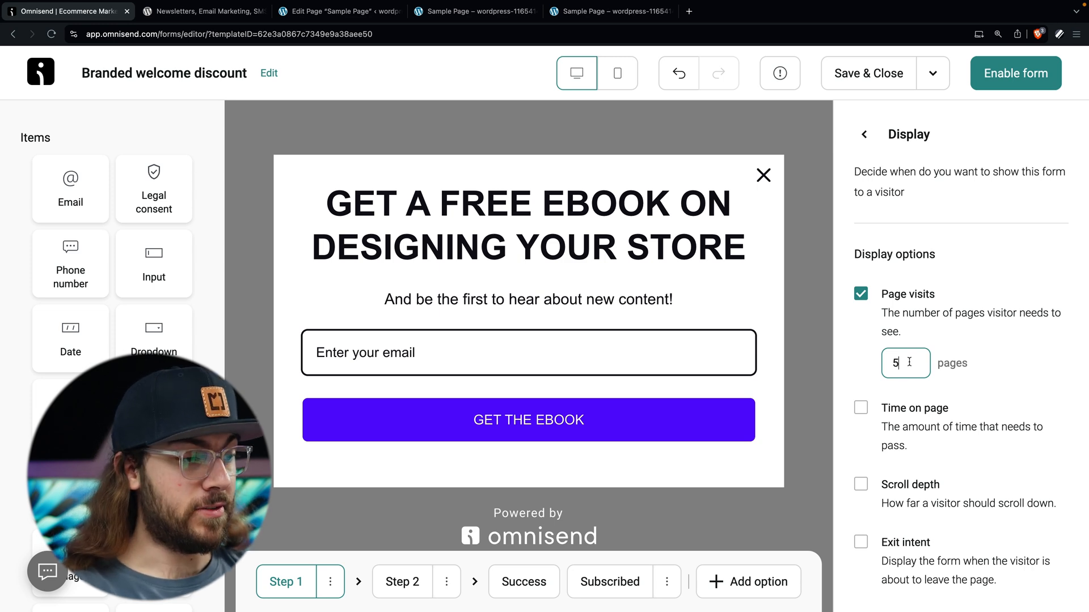
Step: Leave Exit intent as the only display trigger by unchecking Page visits, Time on page and Scroll depth
{"action": "left_click", "coordinate": [914, 298]}
{"action": "left_click", "coordinate": [913, 373]}
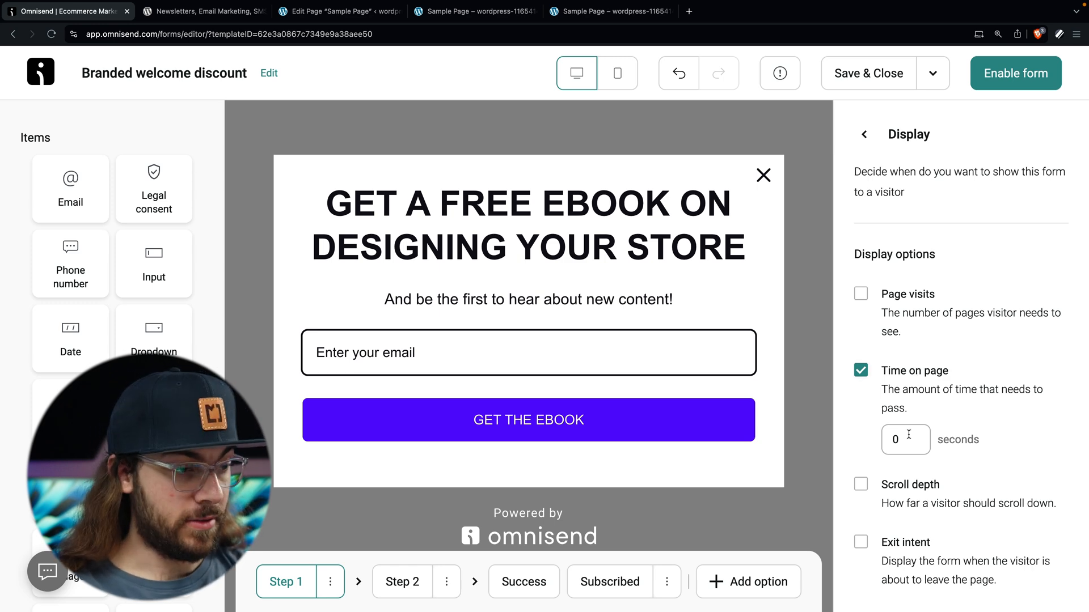
{"action": "left_click", "coordinate": [904, 394]}
{"action": "left_click", "coordinate": [901, 452]}
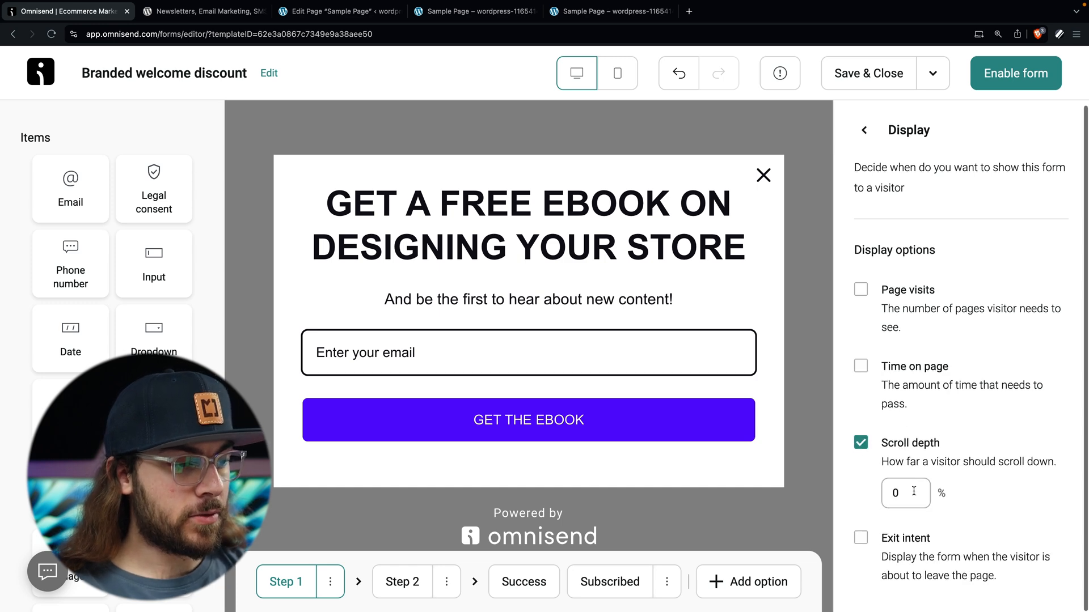
{"action": "left_click", "coordinate": [914, 450]}
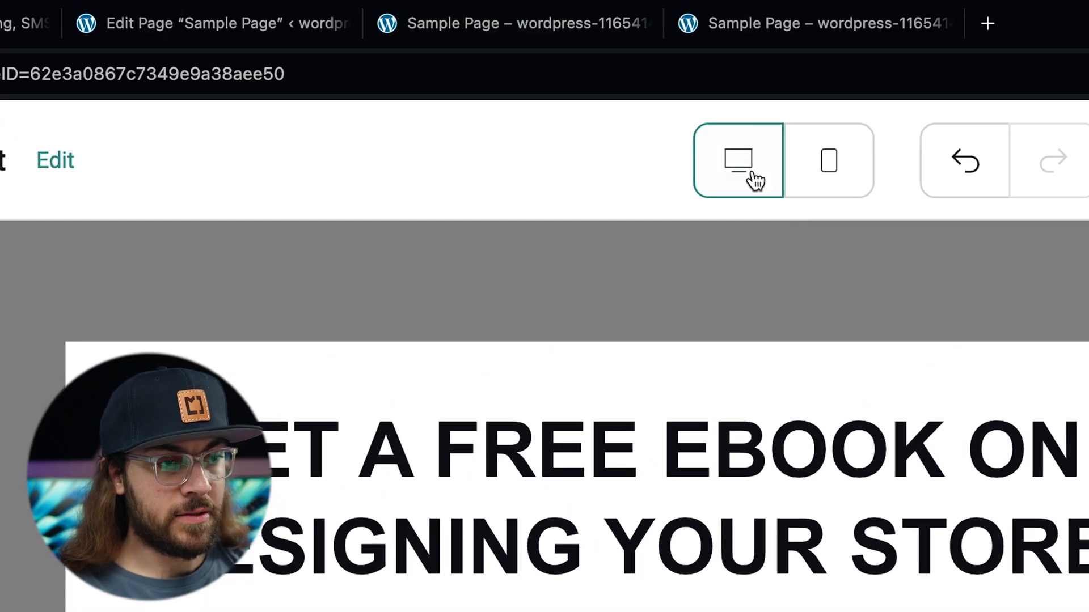
Step: Go back from the Display panel to the Behavior overview, which now reads On exit intent
{"action": "left_click", "coordinate": [609, 69]}
{"action": "left_click", "coordinate": [579, 190]}
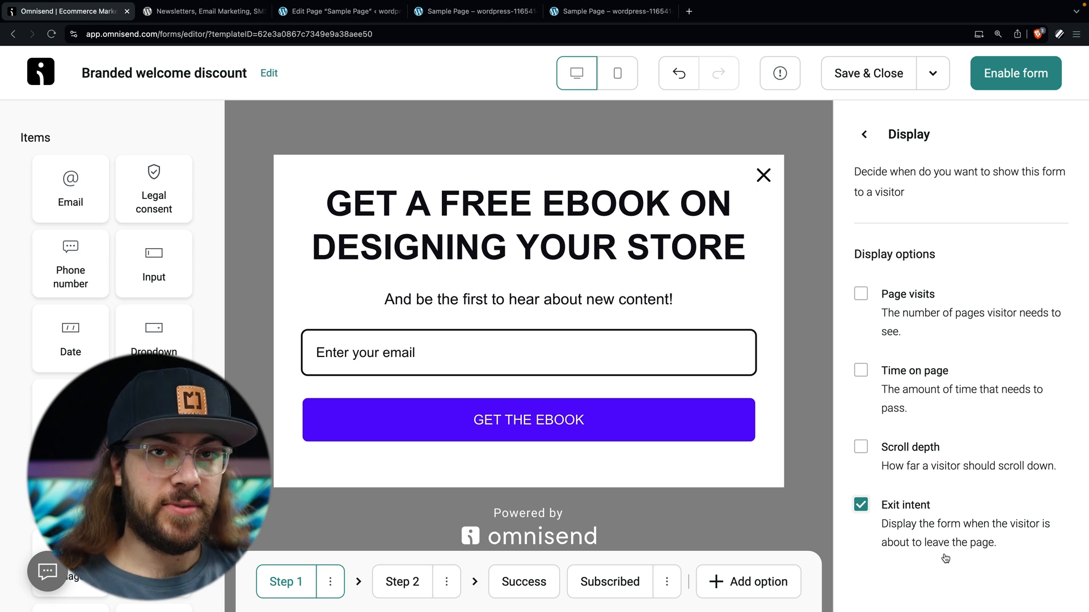
{"action": "left_click", "coordinate": [864, 134]}
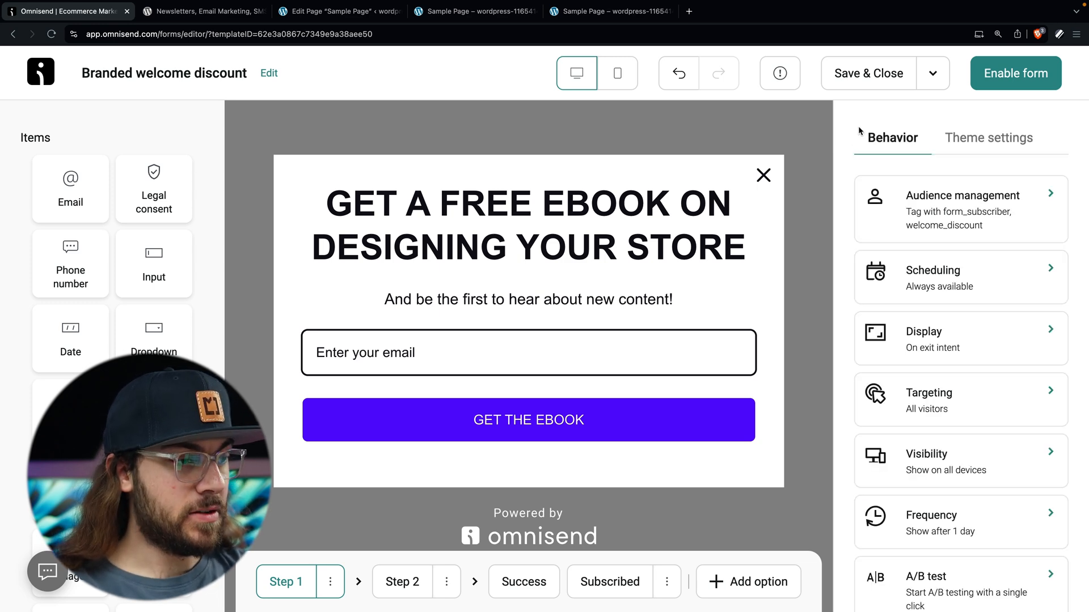
Step: Swap the form's welcome_discount tag for a new free_ebook tag, enable the popup, and return to the Sample Page
{"action": "left_click", "coordinate": [963, 218]}
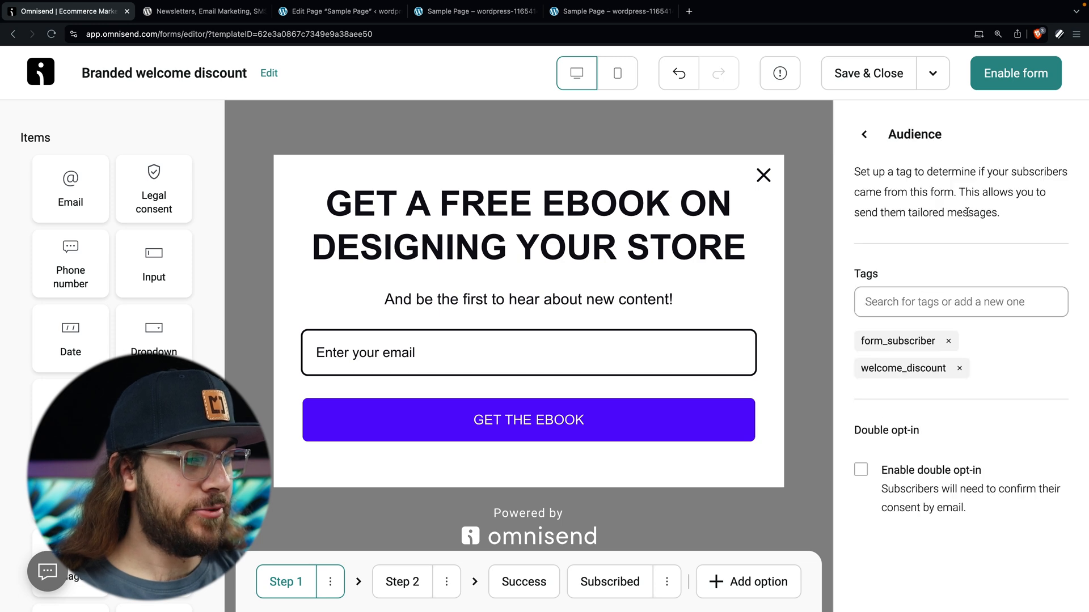
{"action": "left_click", "coordinate": [959, 368]}
{"action": "left_click", "coordinate": [940, 305]}
{"action": "type", "text": "free_ebook"}
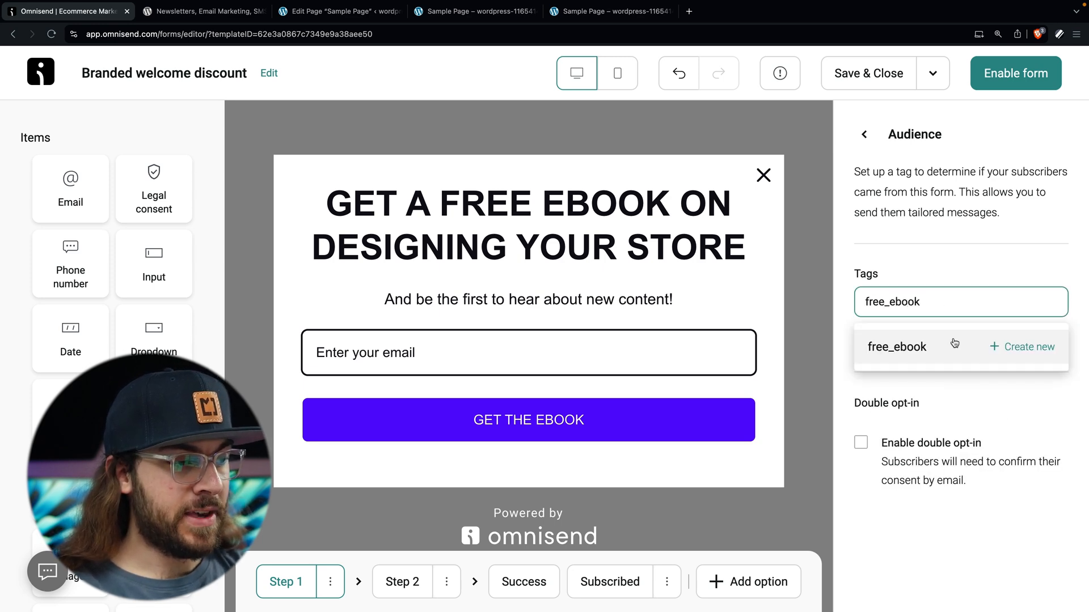
{"action": "left_click", "coordinate": [951, 338]}
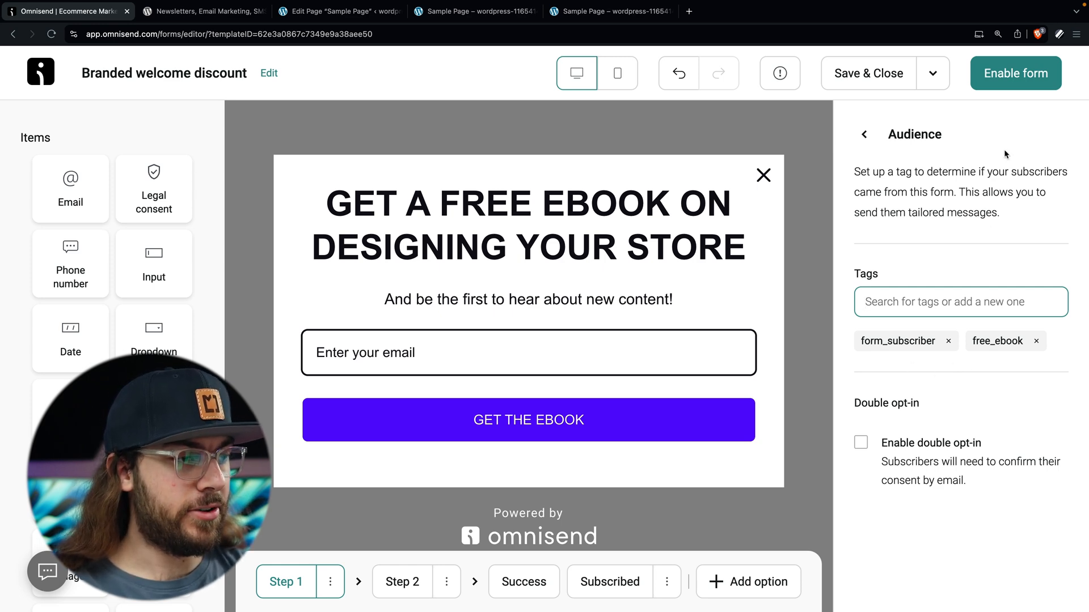
{"action": "left_click", "coordinate": [1016, 73]}
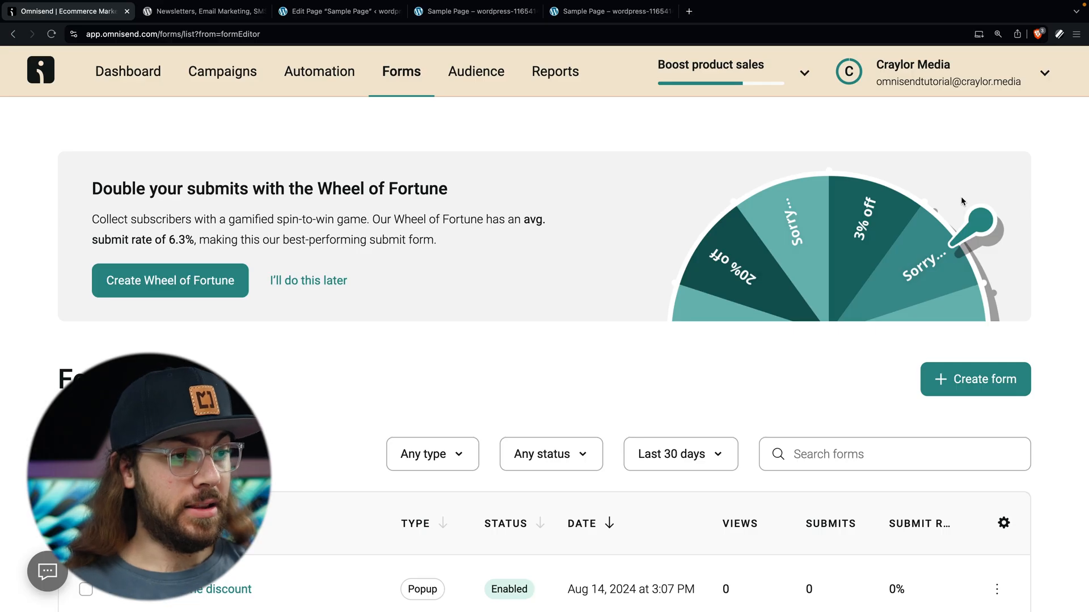
{"action": "left_click", "coordinate": [646, 12]}
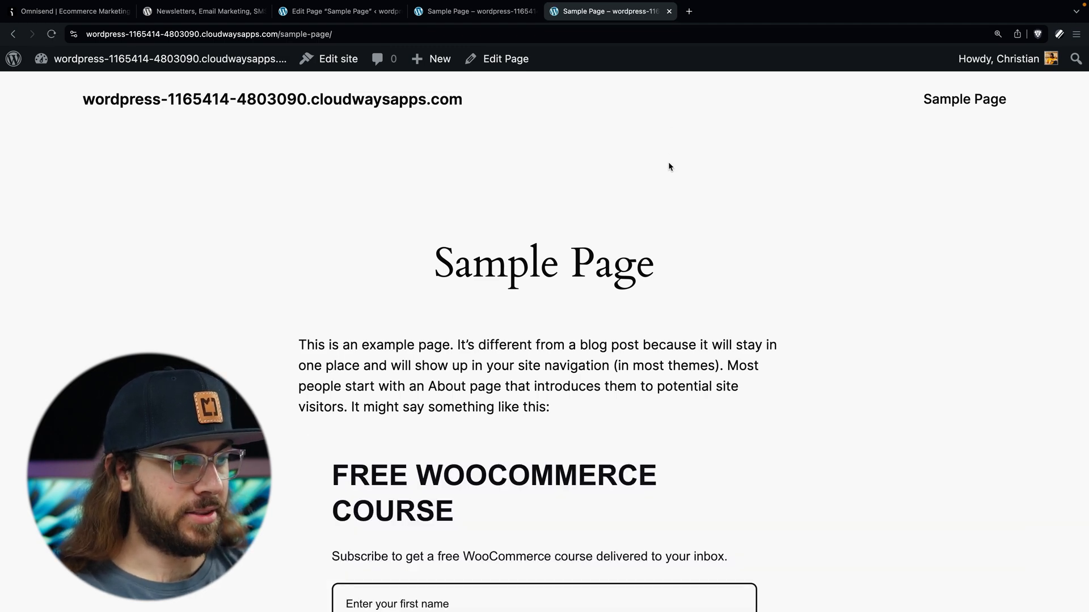
Step: Enter the subscriber's email address in the ebook popup and submit it with GET THE EBOOK
{"action": "scroll", "coordinate": [668, 167], "scroll_direction": "down", "scroll_amount": 5}
{"action": "scroll", "coordinate": [669, 167], "scroll_direction": "down", "scroll_amount": 14}
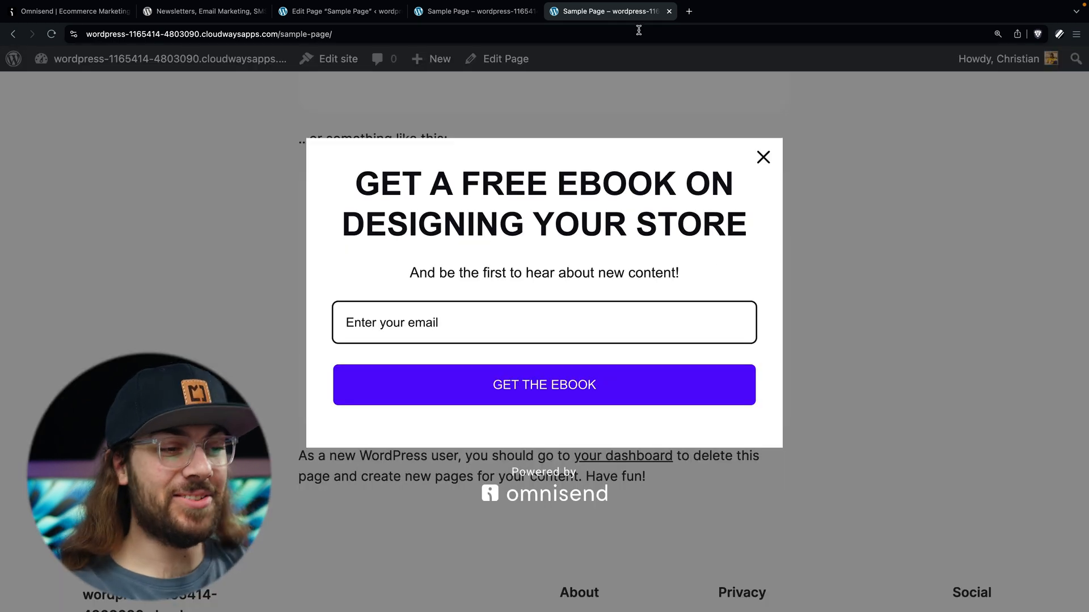
{"action": "left_click", "coordinate": [488, 326]}
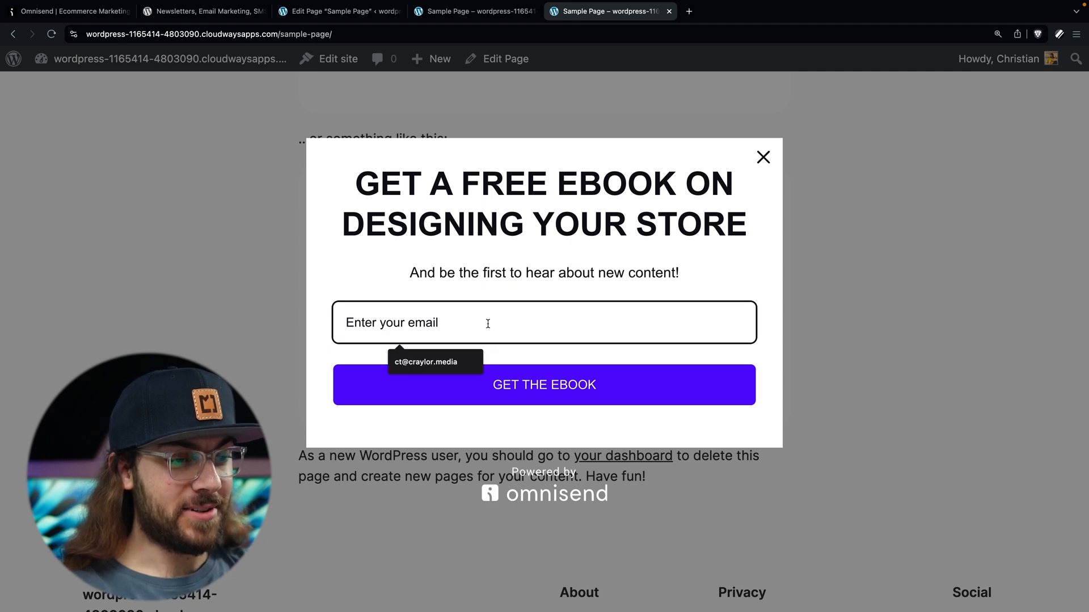
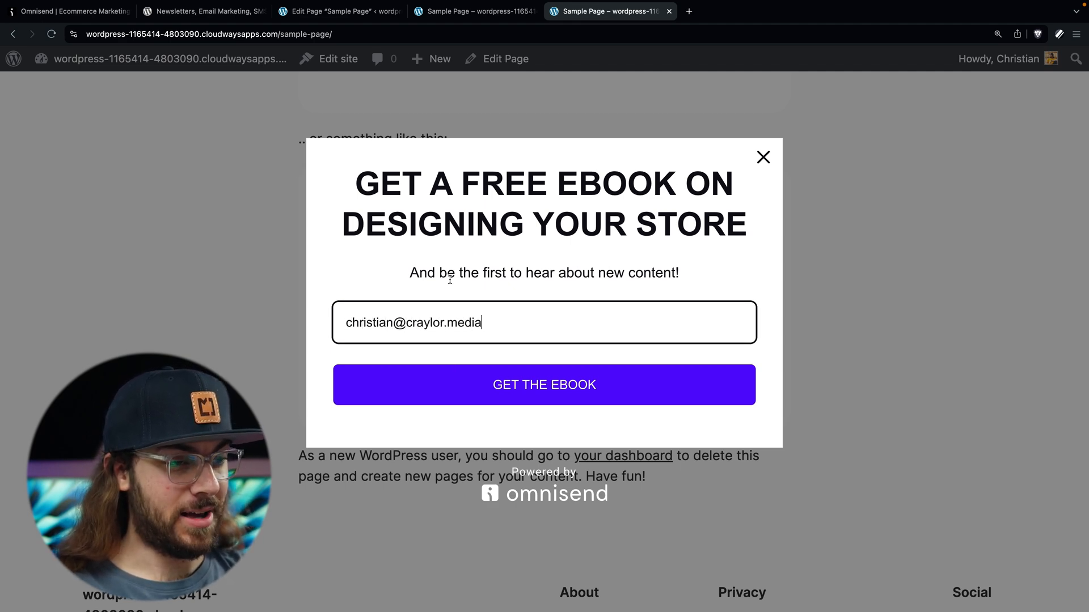
{"action": "left_click", "coordinate": [507, 389]}
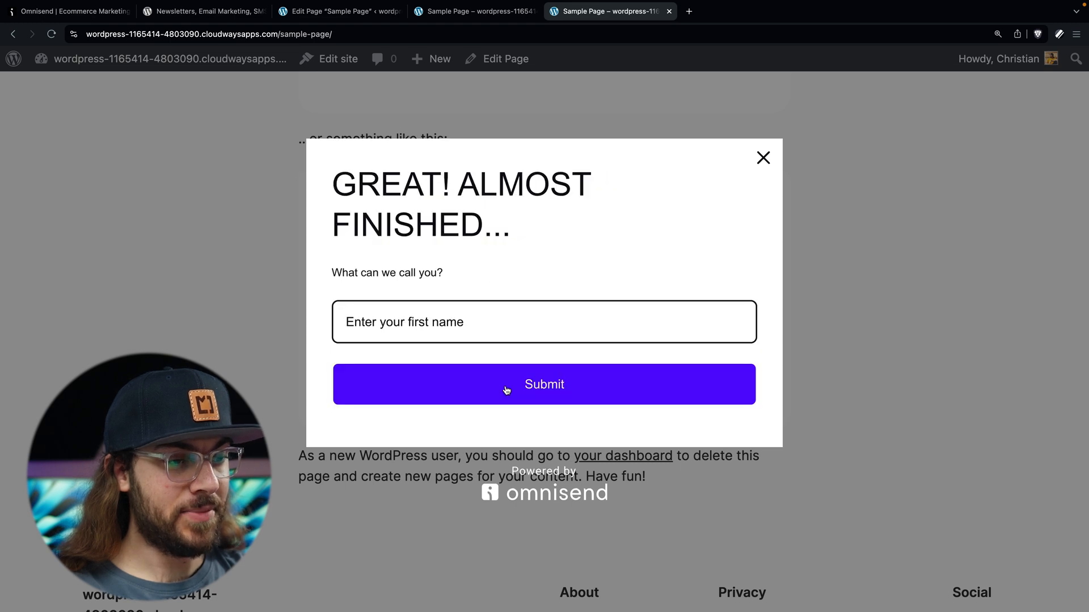
Step: Complete the signup with the subscriber's first name, then go to Omnisend's Automation section
{"action": "left_click", "coordinate": [433, 333]}
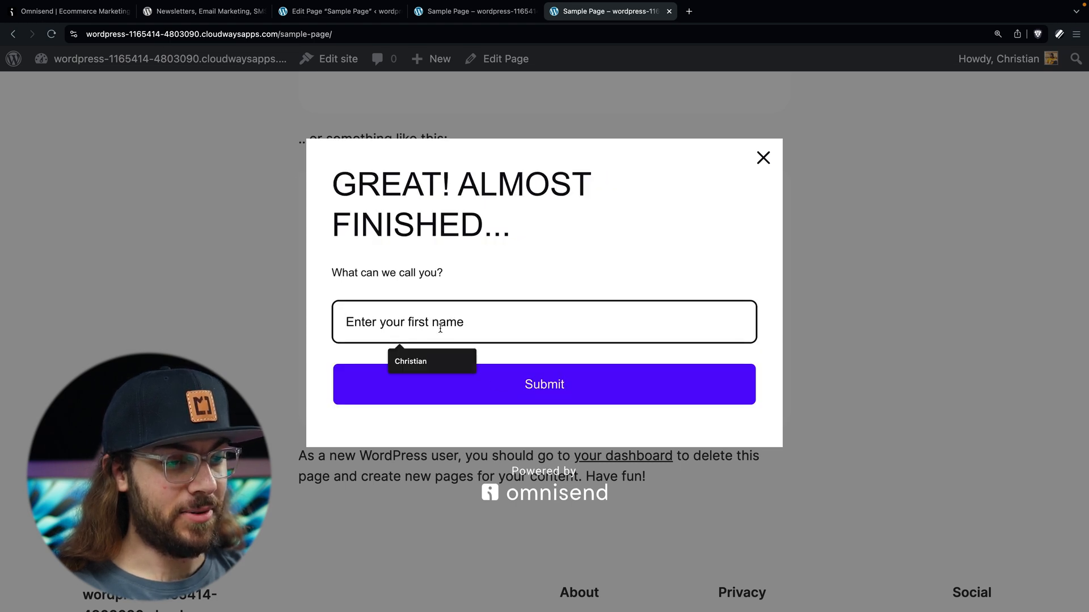
{"action": "type", "text": "Christian"}
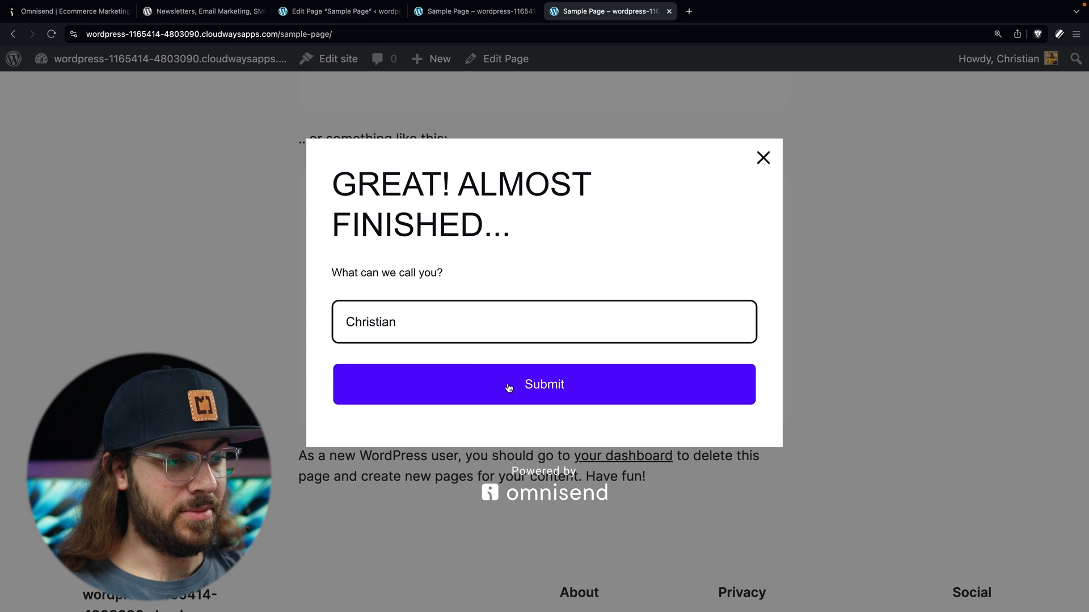
{"action": "left_click", "coordinate": [508, 388]}
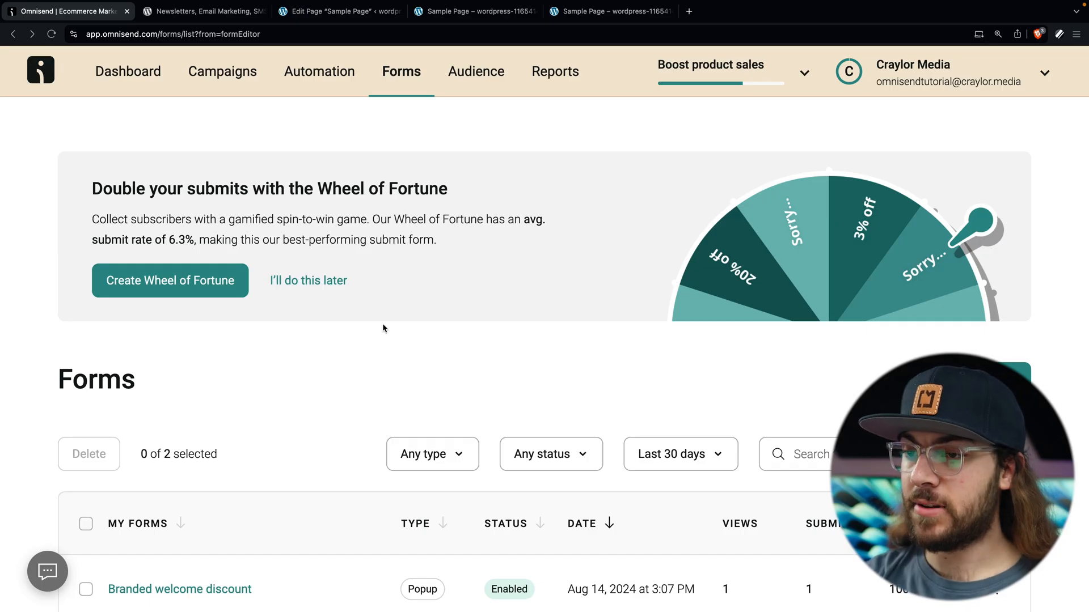
{"action": "left_click", "coordinate": [319, 71]}
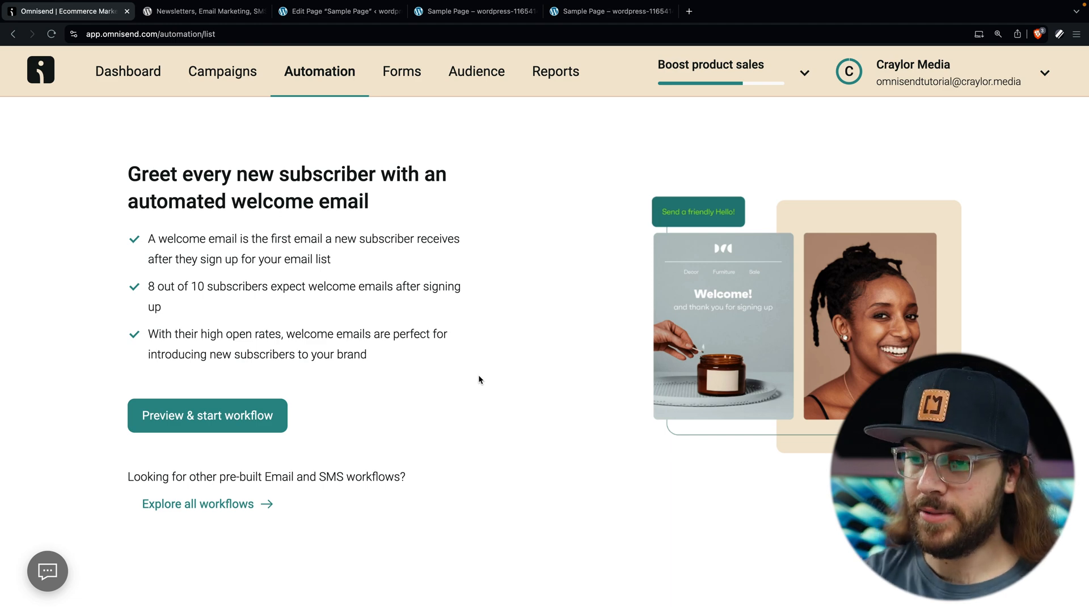
Step: Browse all workflows and create a new custom workflow from scratch
{"action": "left_click", "coordinate": [207, 513]}
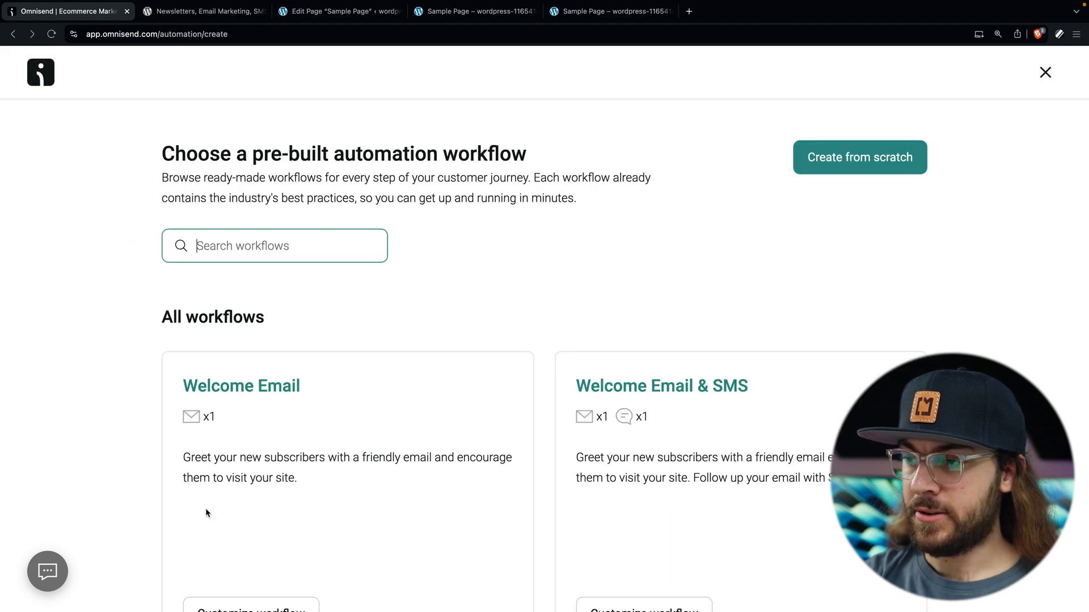
{"action": "scroll", "coordinate": [206, 512], "scroll_direction": "down", "scroll_amount": 10}
{"action": "scroll", "coordinate": [206, 513], "scroll_direction": "down", "scroll_amount": 3}
{"action": "scroll", "coordinate": [206, 514], "scroll_direction": "up", "scroll_amount": 13}
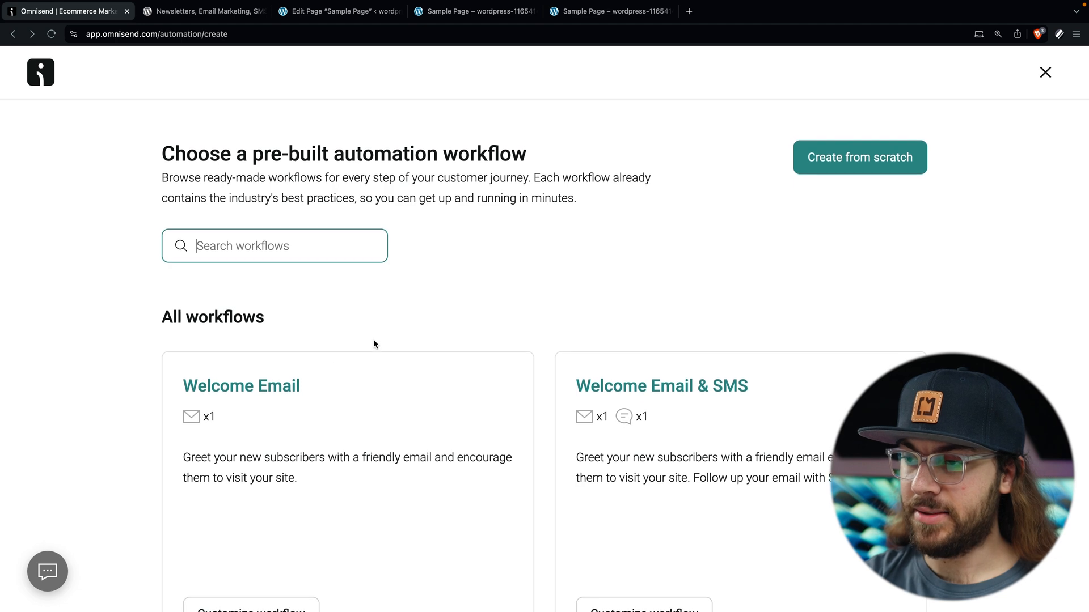
{"action": "left_click", "coordinate": [895, 164]}
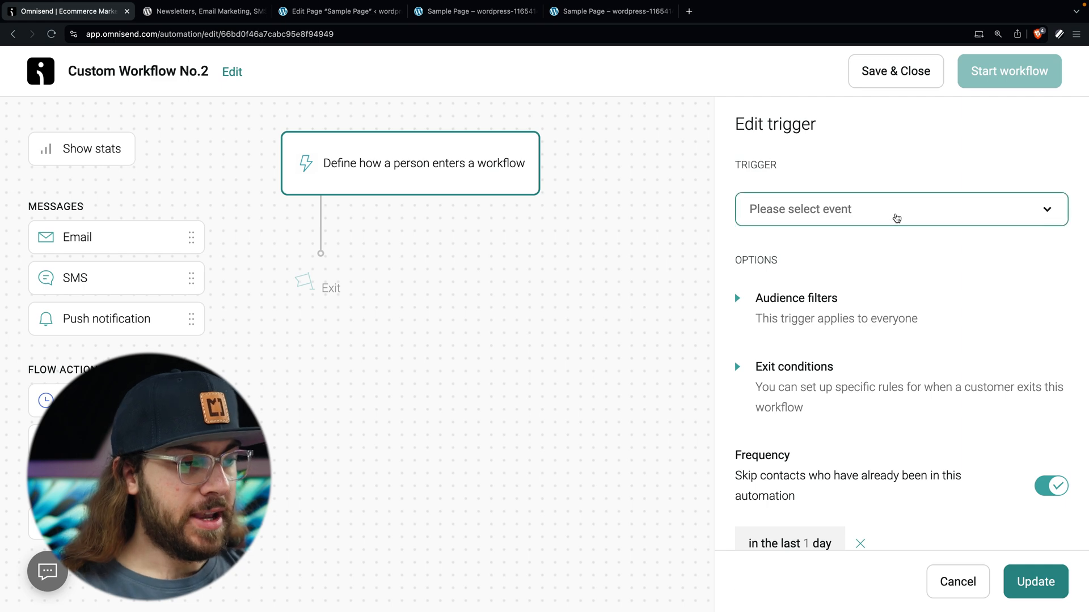
Step: Set the workflow trigger to a contact subscribing to marketing
{"action": "left_click", "coordinate": [896, 218]}
{"action": "scroll", "coordinate": [880, 453], "scroll_direction": "down", "scroll_amount": 2}
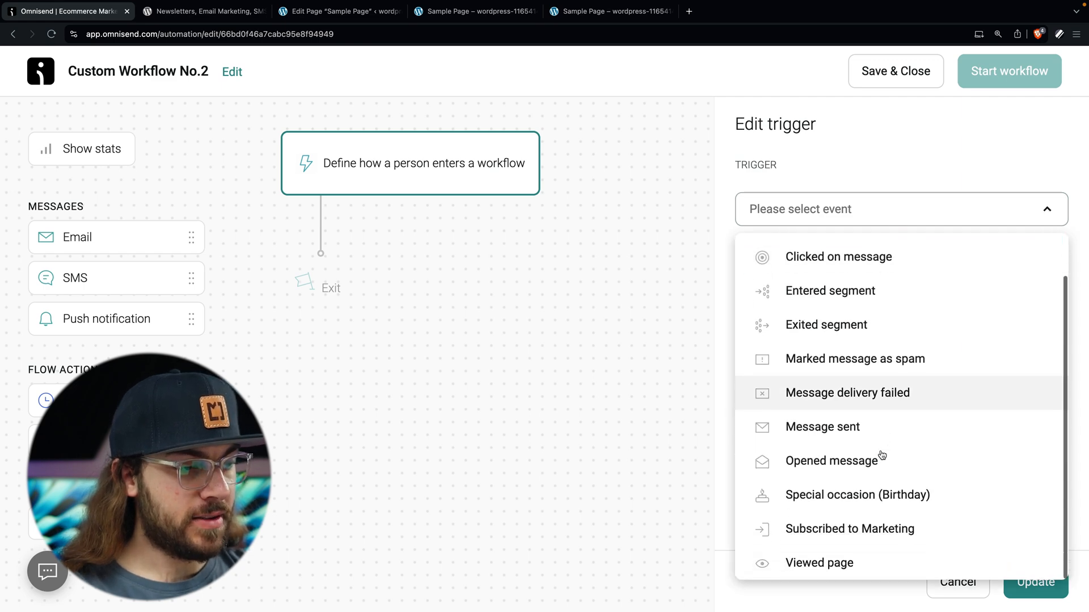
{"action": "left_click", "coordinate": [876, 526]}
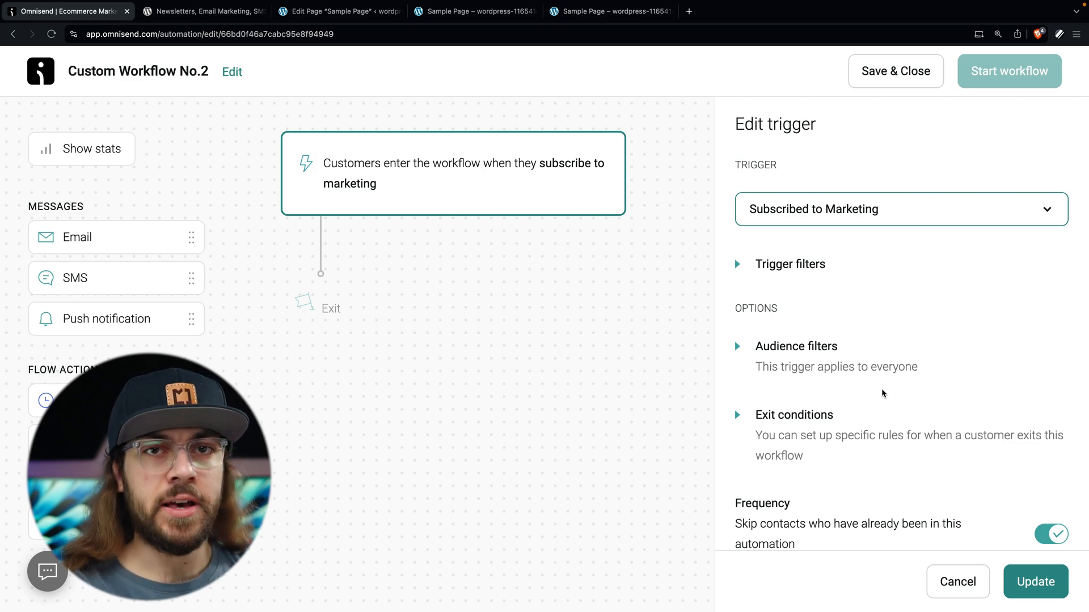
Step: Filter the trigger audience to Tag is free_ebook, save it, and add an Email step below
{"action": "scroll", "coordinate": [882, 393], "scroll_direction": "down", "scroll_amount": 1}
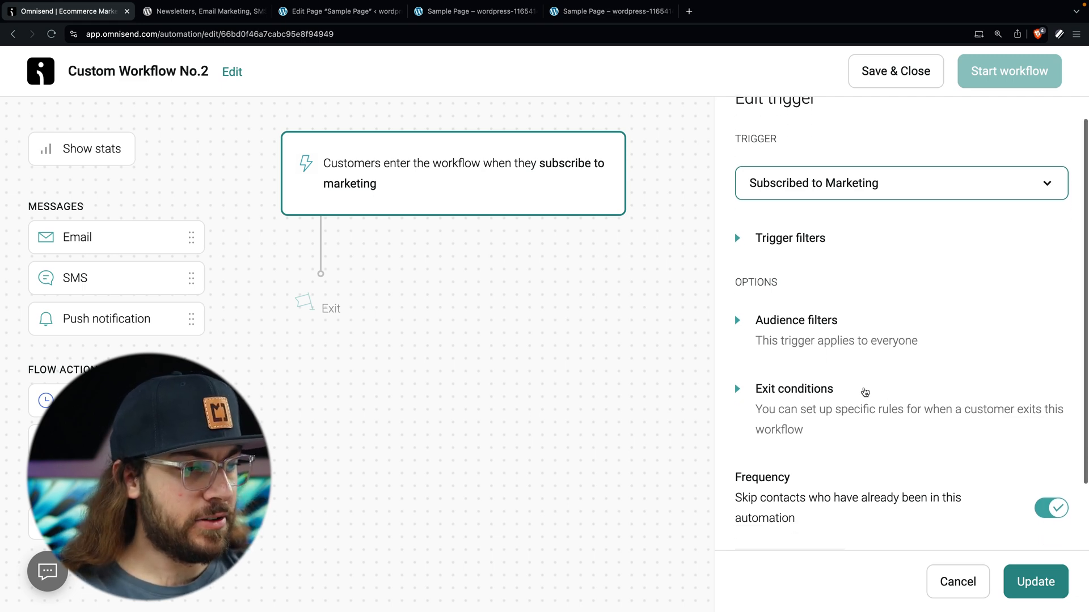
{"action": "left_click", "coordinate": [737, 321]}
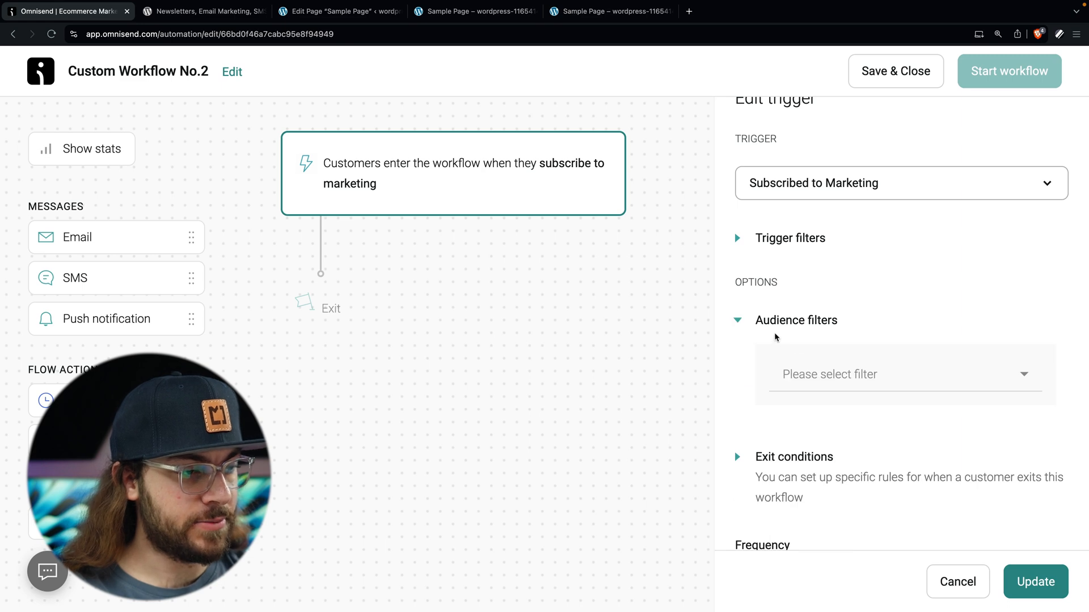
{"action": "left_click", "coordinate": [819, 385]}
{"action": "left_click", "coordinate": [823, 430]}
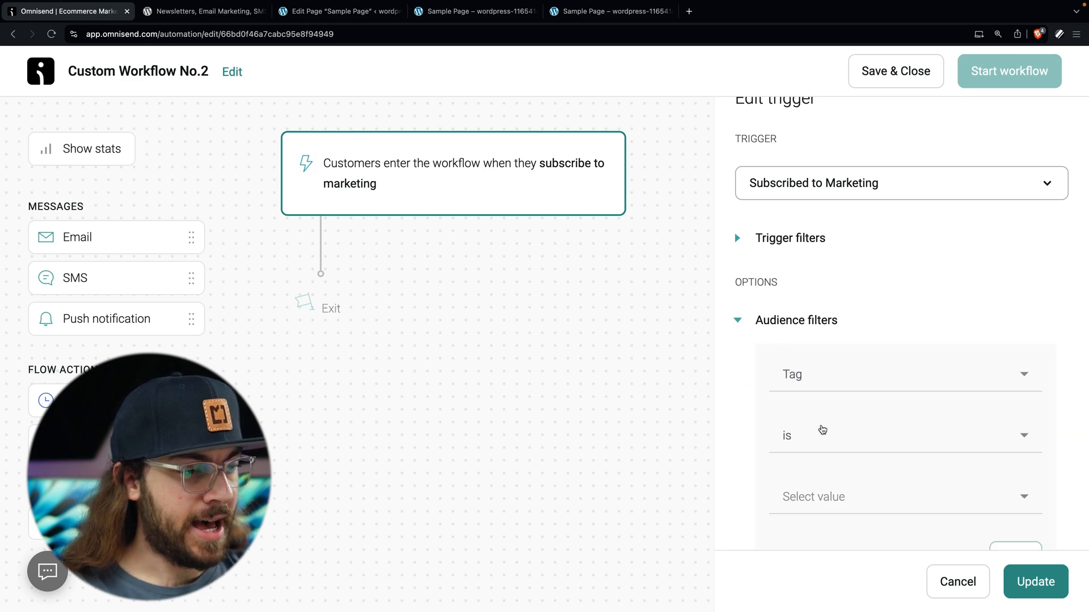
{"action": "scroll", "coordinate": [822, 430], "scroll_direction": "down", "scroll_amount": 2}
{"action": "left_click", "coordinate": [821, 406]}
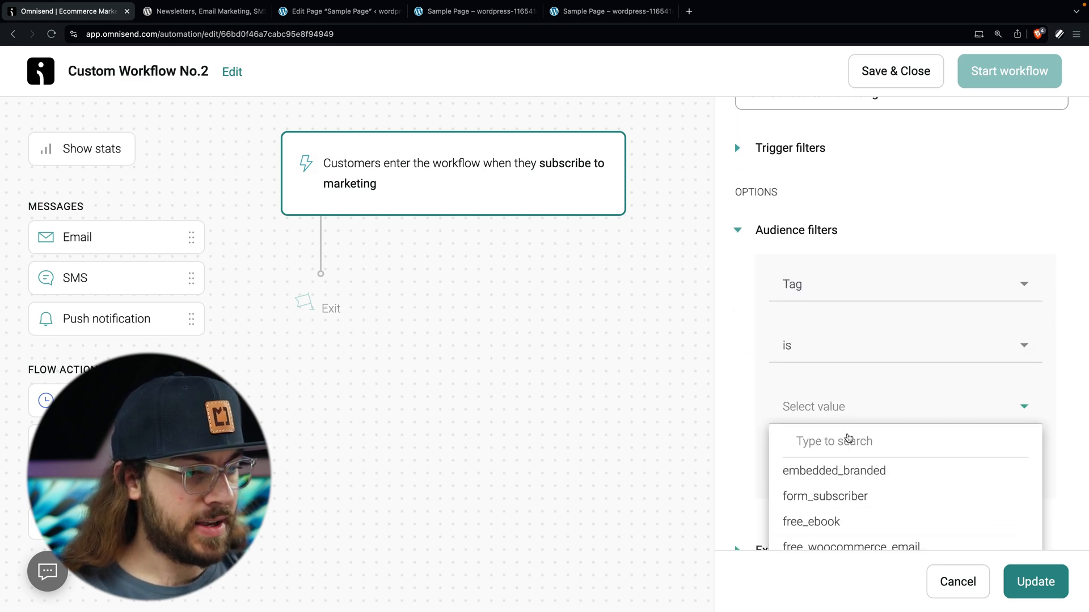
{"action": "scroll", "coordinate": [849, 454], "scroll_direction": "down", "scroll_amount": 2}
{"action": "left_click", "coordinate": [840, 473]}
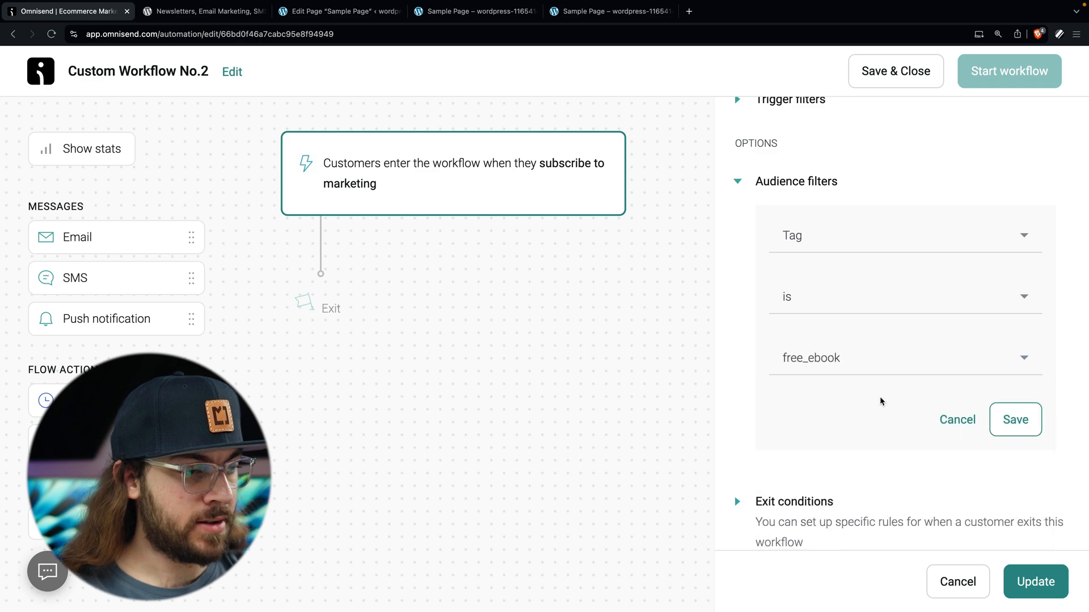
{"action": "left_click", "coordinate": [1015, 430]}
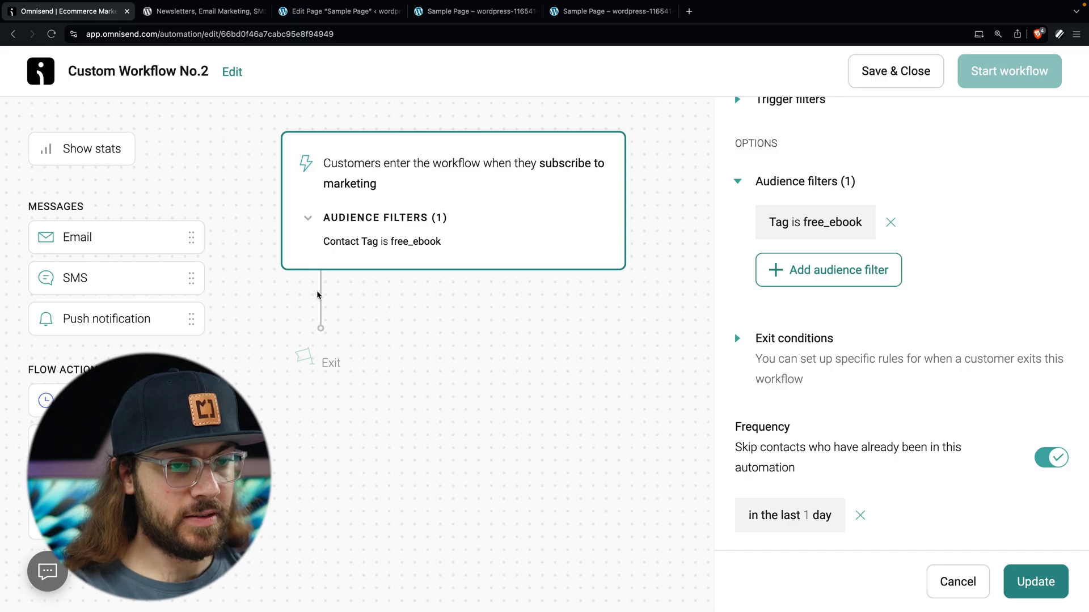
{"action": "left_click", "coordinate": [146, 240]}
{"action": "left_click_drag", "start_coordinate": [145, 242], "coordinate": [400, 290]}
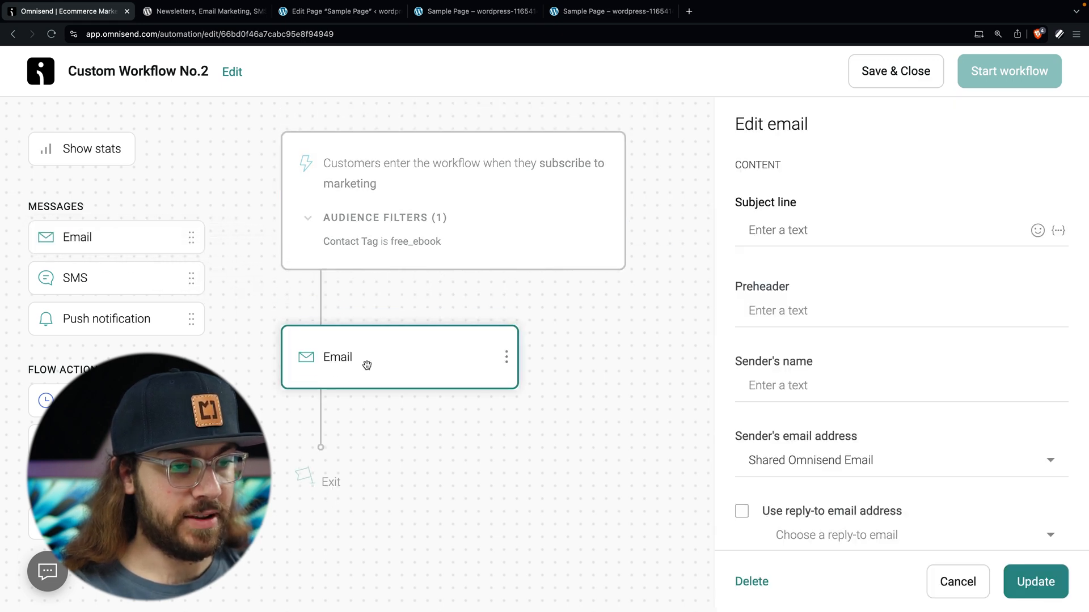
Step: Set the subject line to '[[contact.first_name]], your ebook is here!'
{"action": "left_click", "coordinate": [799, 234]}
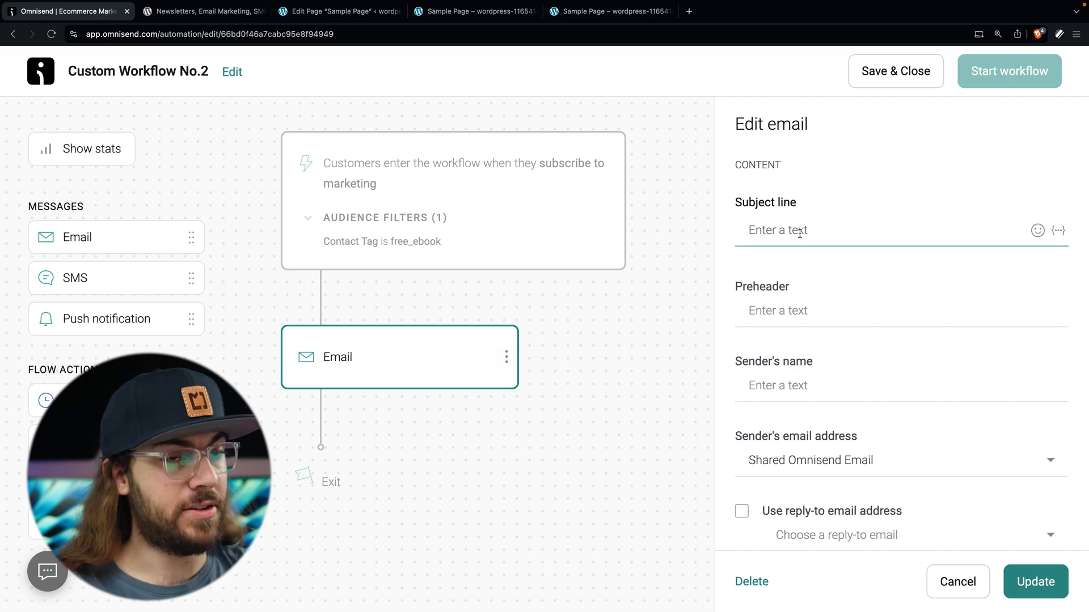
{"action": "left_click", "coordinate": [1058, 230]}
{"action": "left_click", "coordinate": [941, 289]}
{"action": "left_click", "coordinate": [959, 318]}
{"action": "type", "text": ", your ebook is here!"}
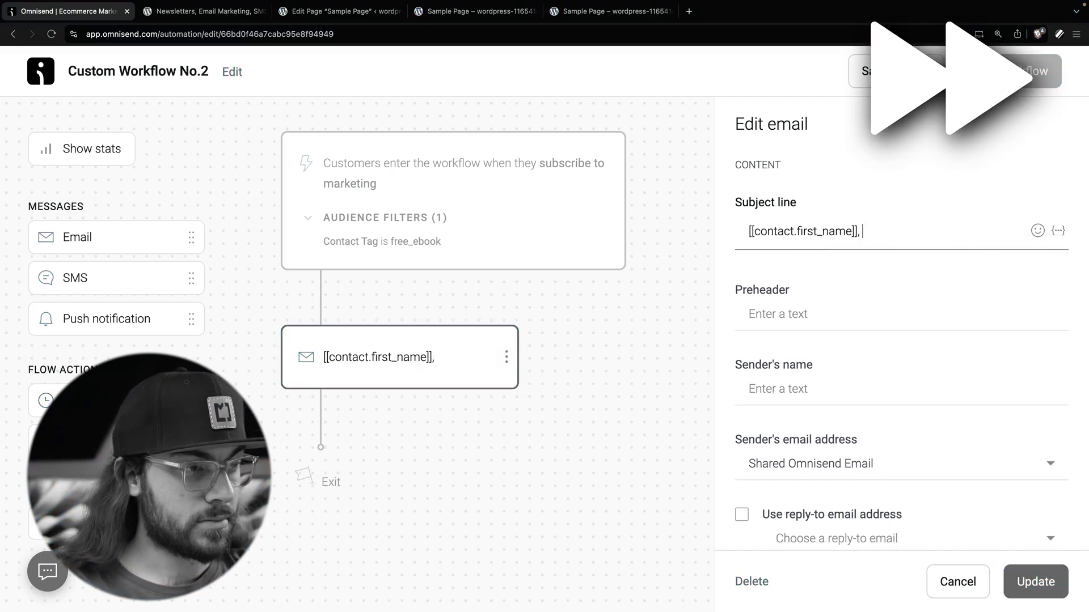
Step: Write a preheader about the ebook on building a WooCommerce store and enter the sender's name
{"action": "key", "text": "Tab"}
{"action": "type", "text": "Open for yo"}
{"action": "key", "text": "BackSpace"}
{"action": "key", "text": "BackSpace"}
{"action": "type", "text": "the expert ebook on building a"}
{"action": "double_click", "coordinate": [832, 314]}
{"action": "key", "text": "BackSpace"}
{"action": "left_click", "coordinate": [930, 314]}
{"action": "key", "text": "Tab"}
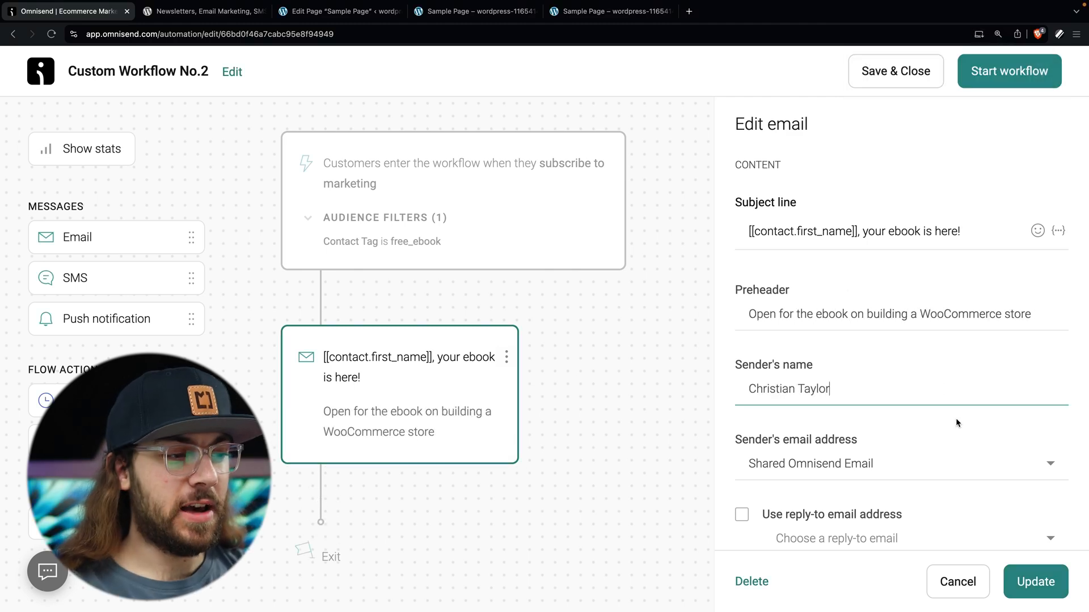
Step: Open the email's content editor, saving the email settings first
{"action": "scroll", "coordinate": [955, 417], "scroll_direction": "down", "scroll_amount": 4}
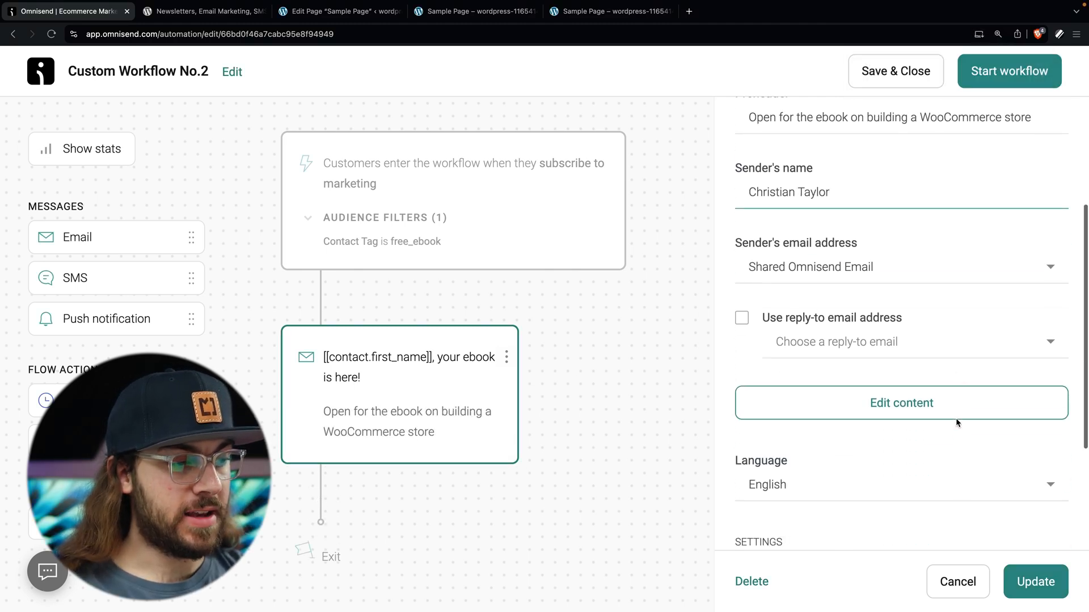
{"action": "left_click", "coordinate": [917, 399]}
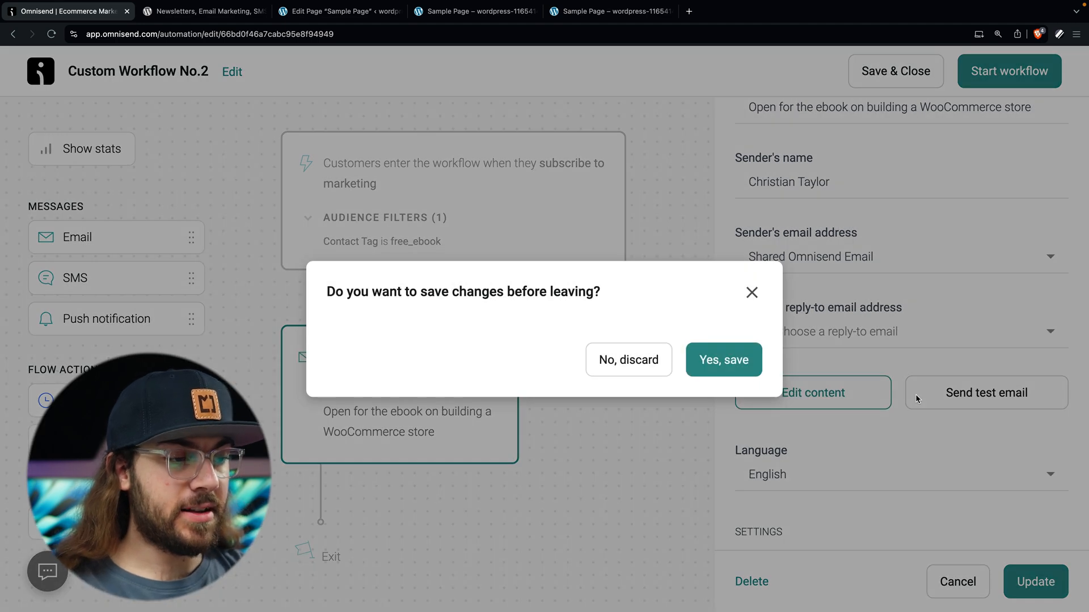
{"action": "left_click", "coordinate": [737, 363]}
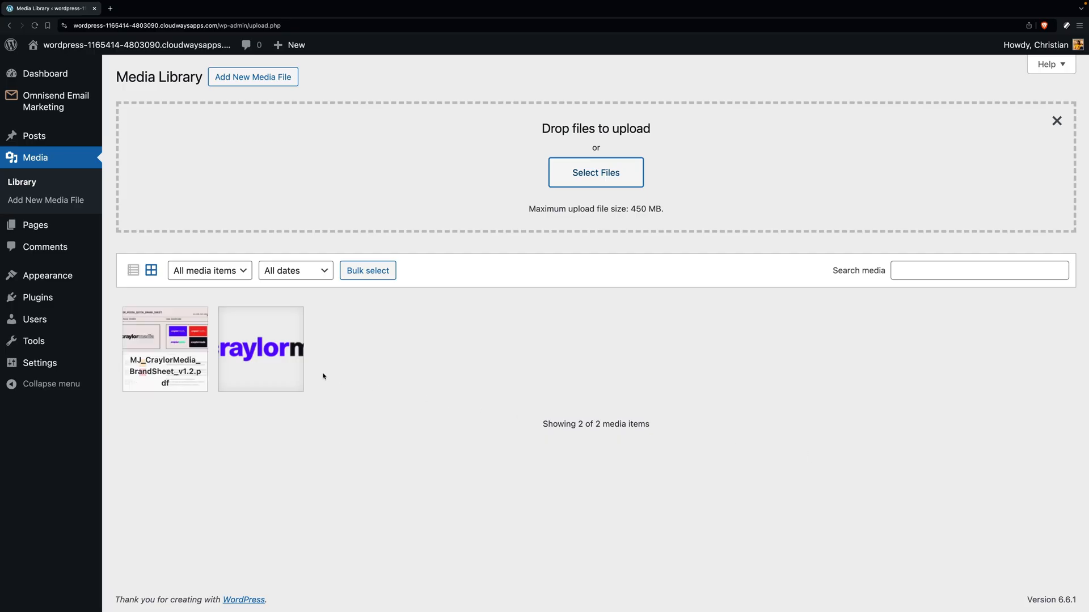
Step: Copy the file URL of MJ_CraylorMedia_BrandSheet_v1.2.pdf from its Media Library details and view it in the other tab
{"action": "left_click", "coordinate": [200, 351]}
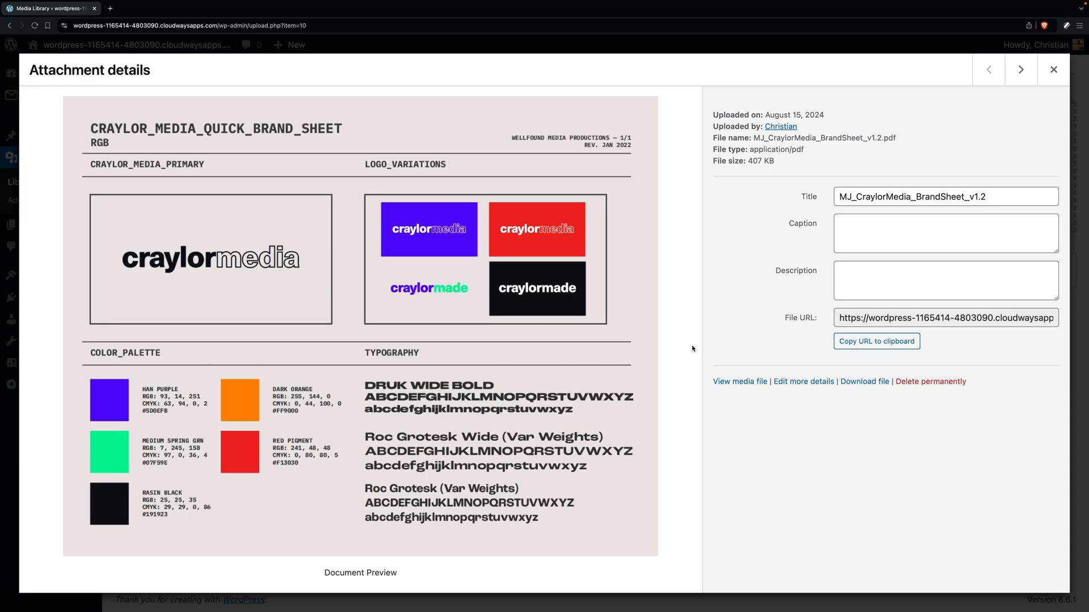
{"action": "left_click", "coordinate": [861, 342]}
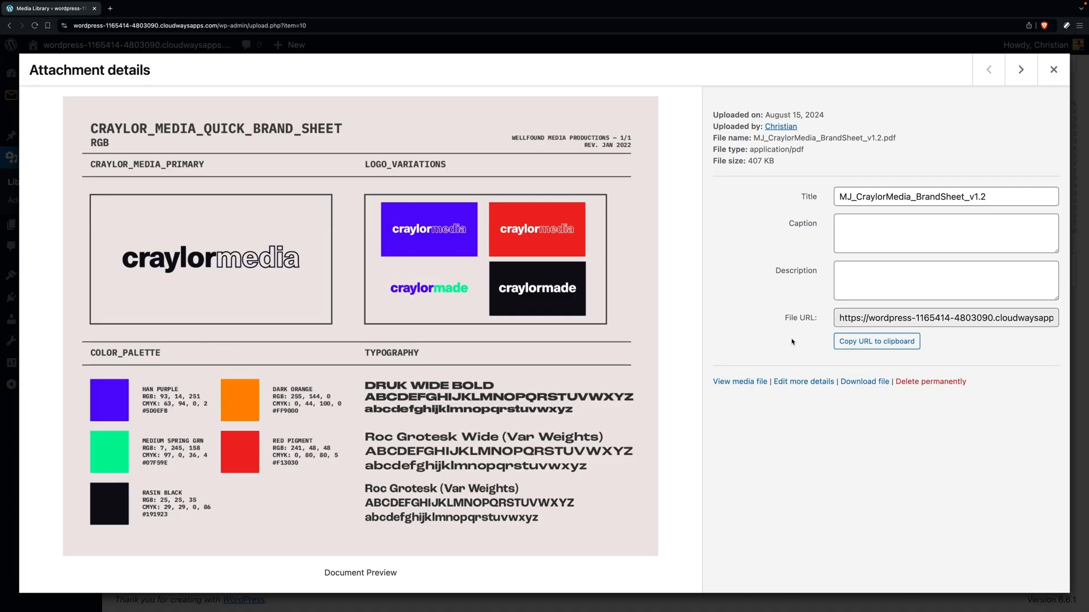
{"action": "left_click", "coordinate": [876, 341]}
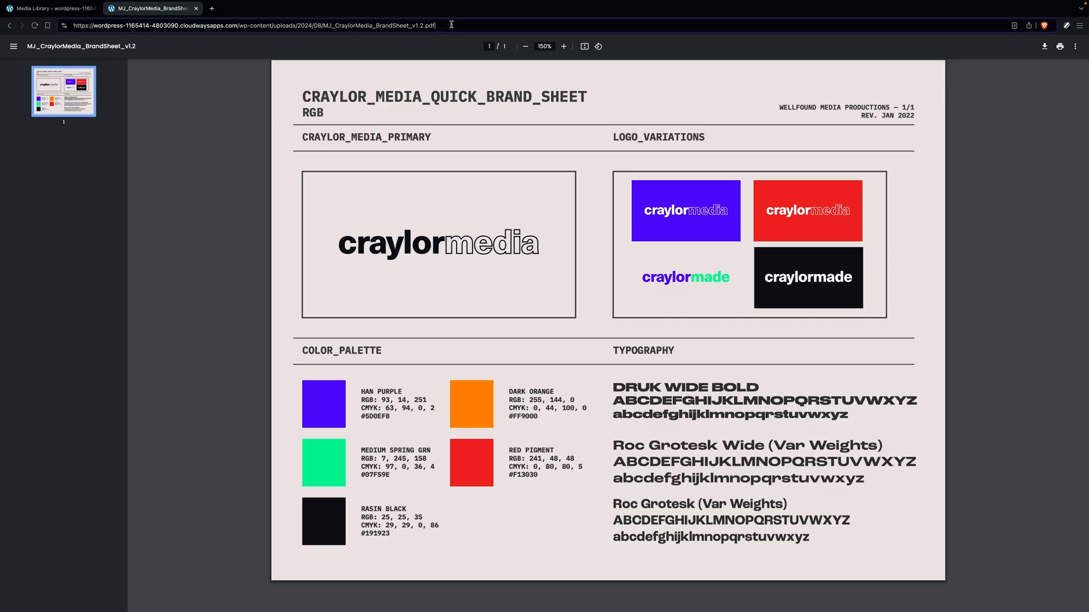
{"action": "left_click", "coordinate": [92, 25]}
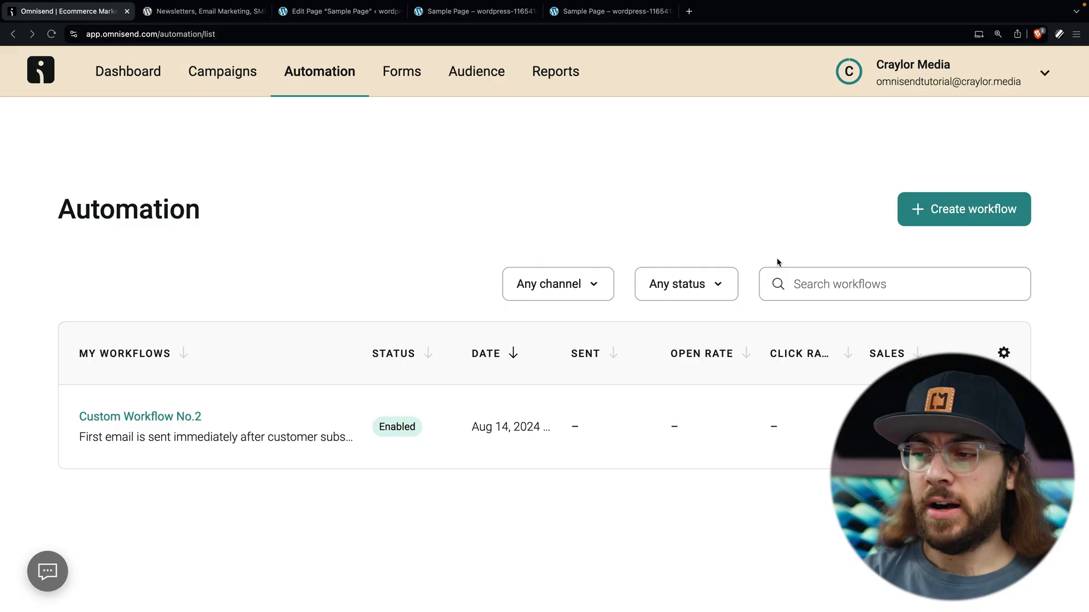
Step: Create a new workflow by customizing the pre-built Welcome Email template
{"action": "left_click", "coordinate": [952, 211]}
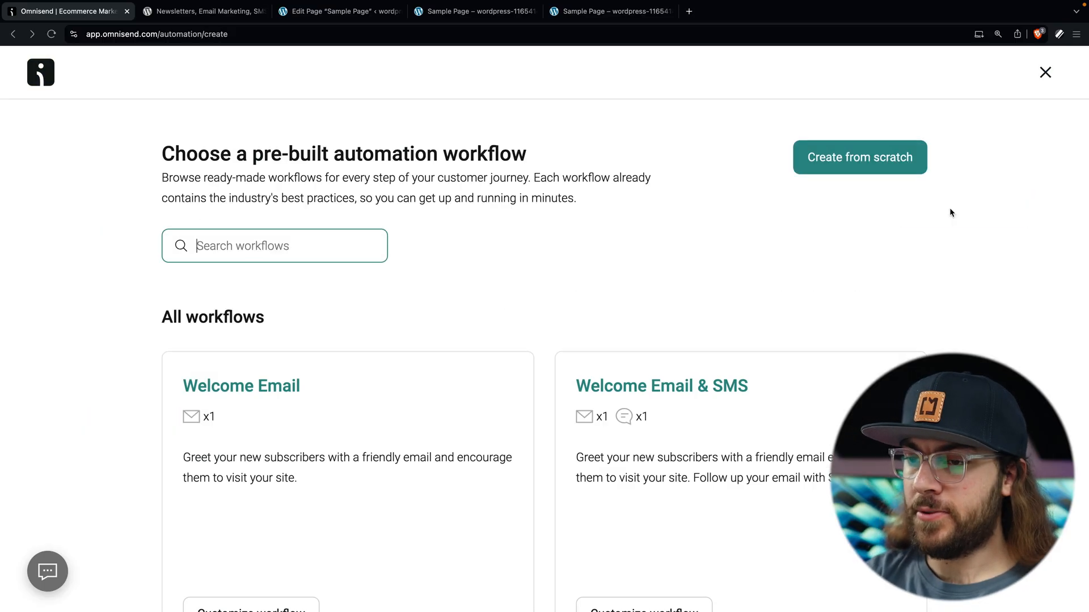
{"action": "scroll", "coordinate": [638, 307], "scroll_direction": "down", "scroll_amount": 2}
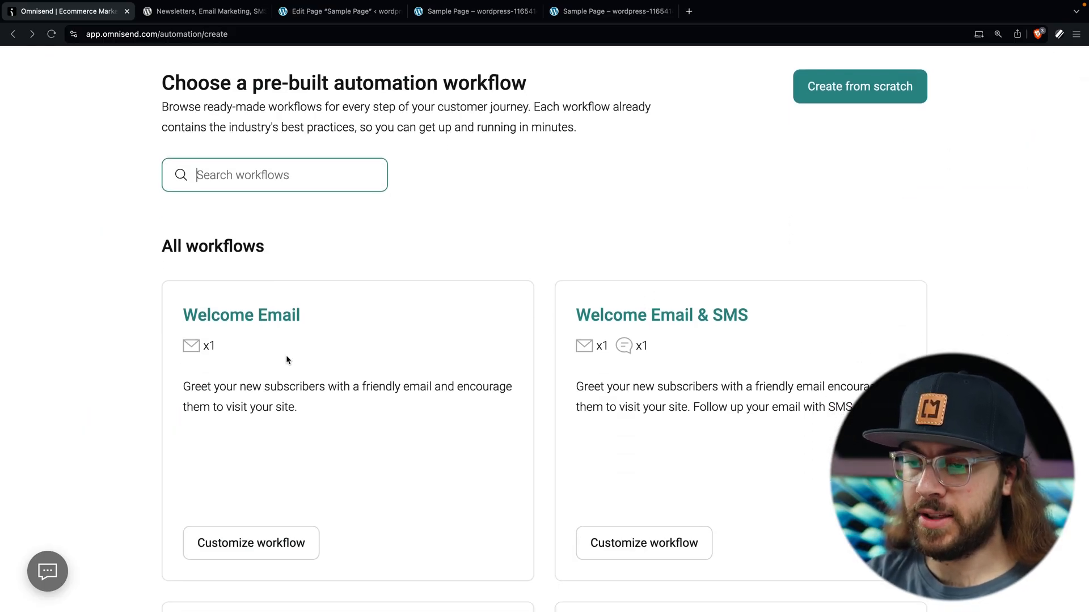
{"action": "left_click", "coordinate": [271, 546]}
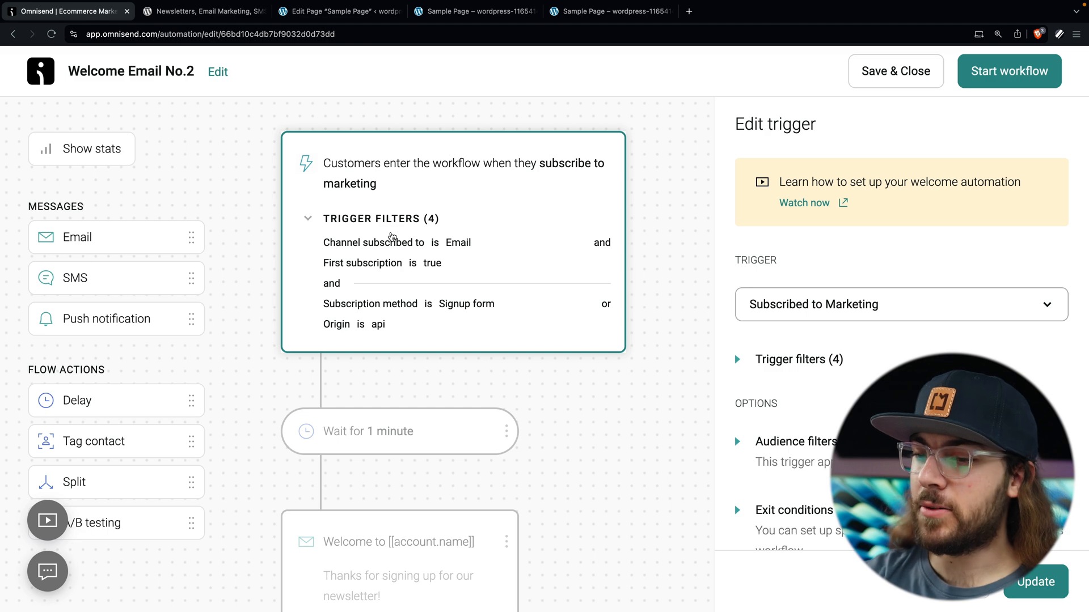
Step: Inspect the marketing-subscription trigger, the 1-minute wait and the 'Welcome to [[account.name]]' email
{"action": "scroll", "coordinate": [392, 236], "scroll_direction": "down", "scroll_amount": 5}
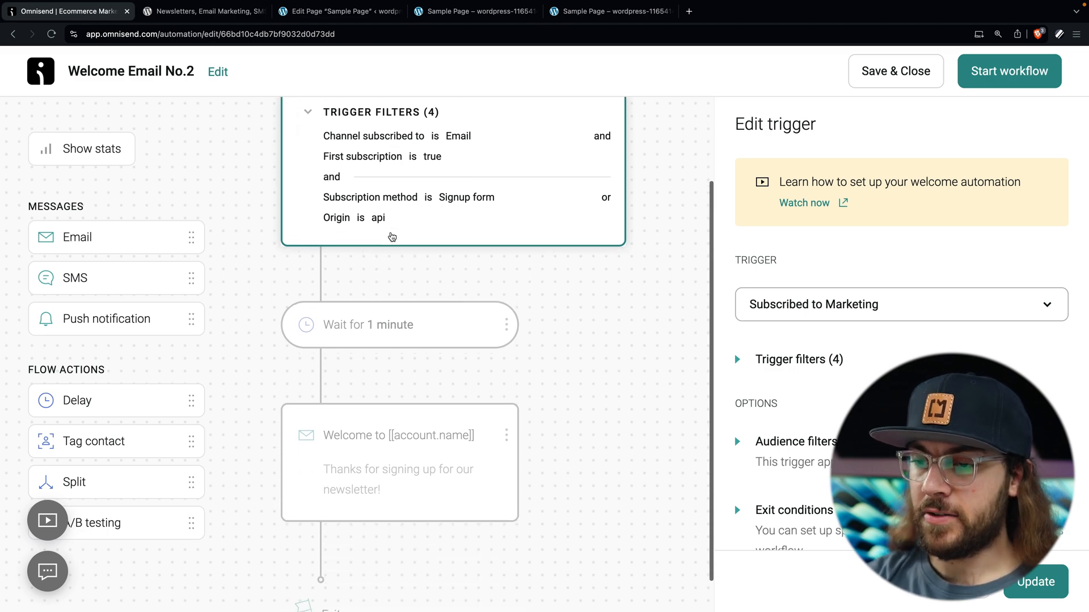
{"action": "left_click", "coordinate": [359, 305]}
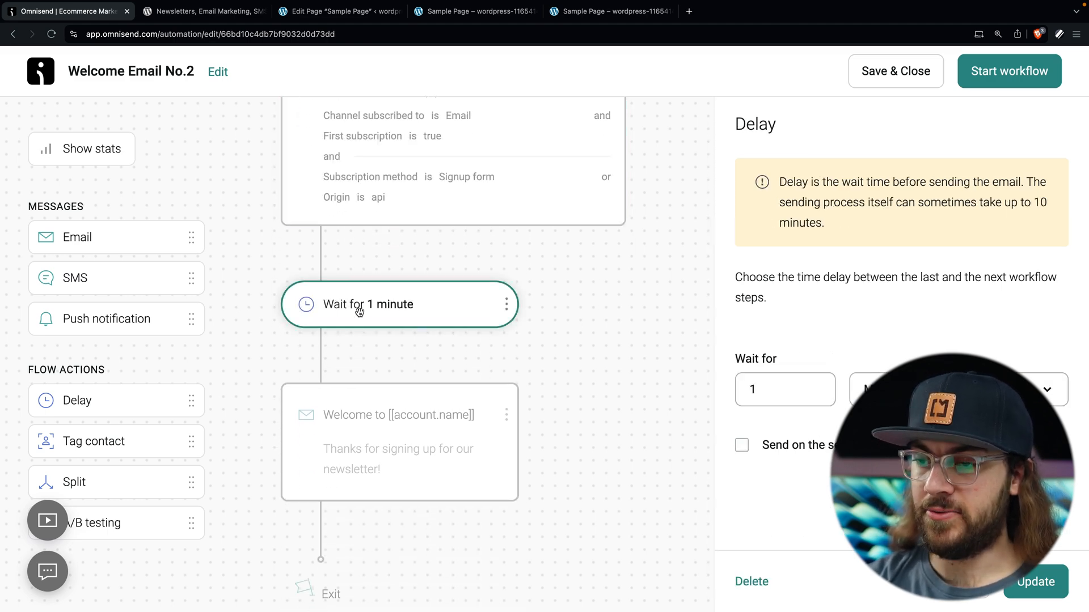
{"action": "left_click", "coordinate": [390, 159]}
{"action": "left_click", "coordinate": [359, 308]}
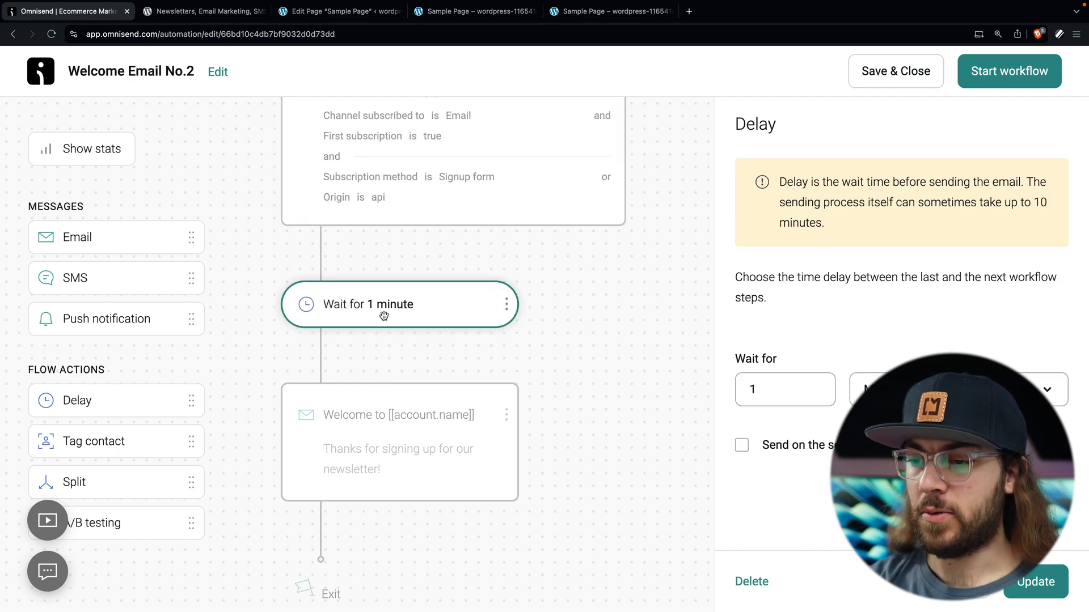
{"action": "scroll", "coordinate": [380, 318], "scroll_direction": "down", "scroll_amount": 1}
{"action": "left_click", "coordinate": [392, 415]}
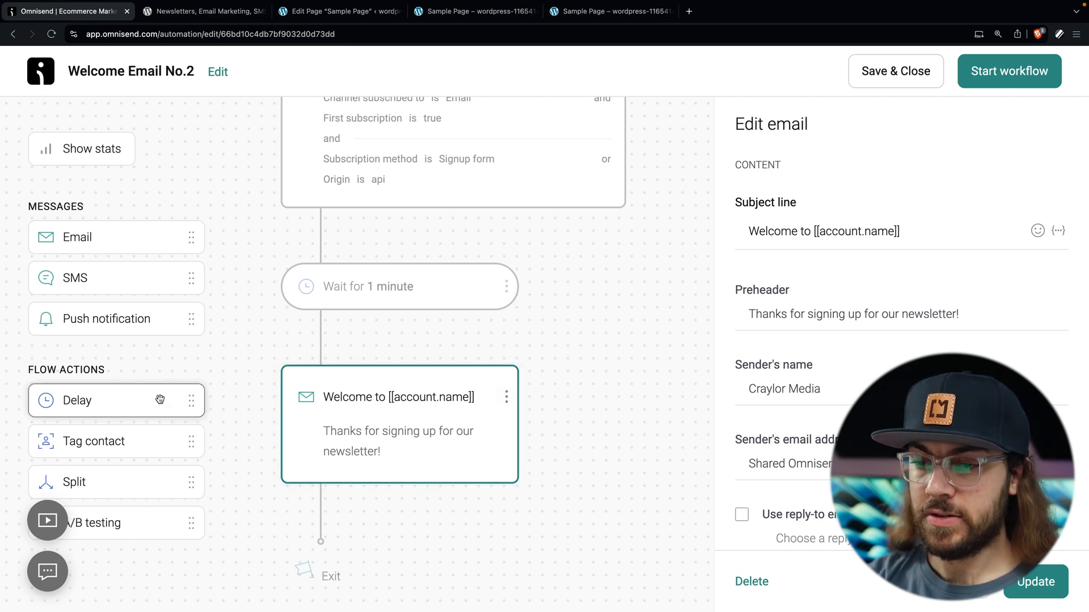
Step: Add a 1-day wait after the welcome email
{"action": "left_click_drag", "start_coordinate": [139, 389], "coordinate": [430, 539]}
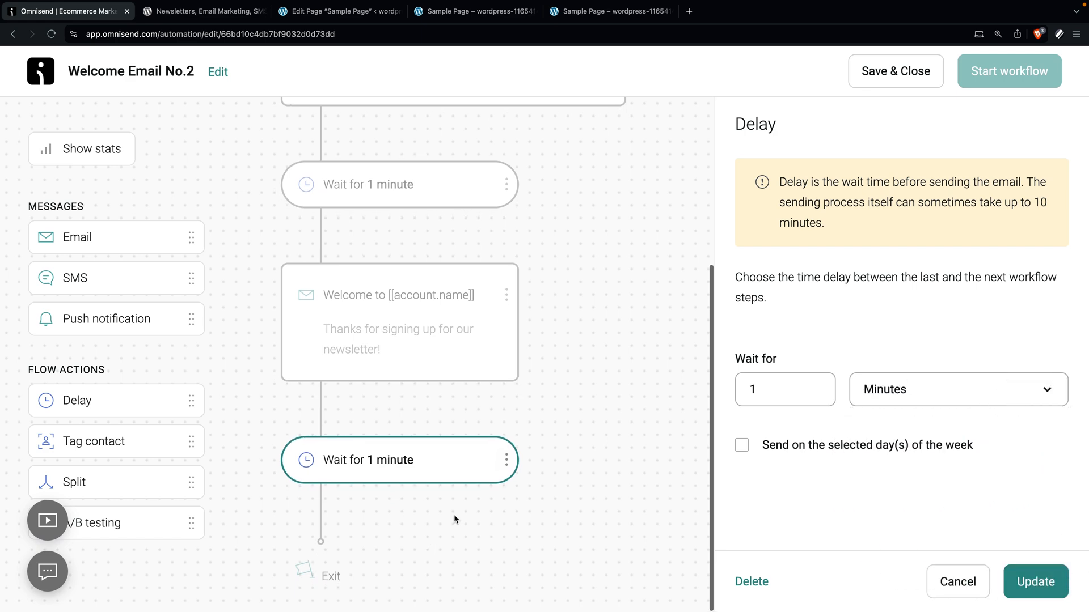
{"action": "left_click", "coordinate": [947, 385]}
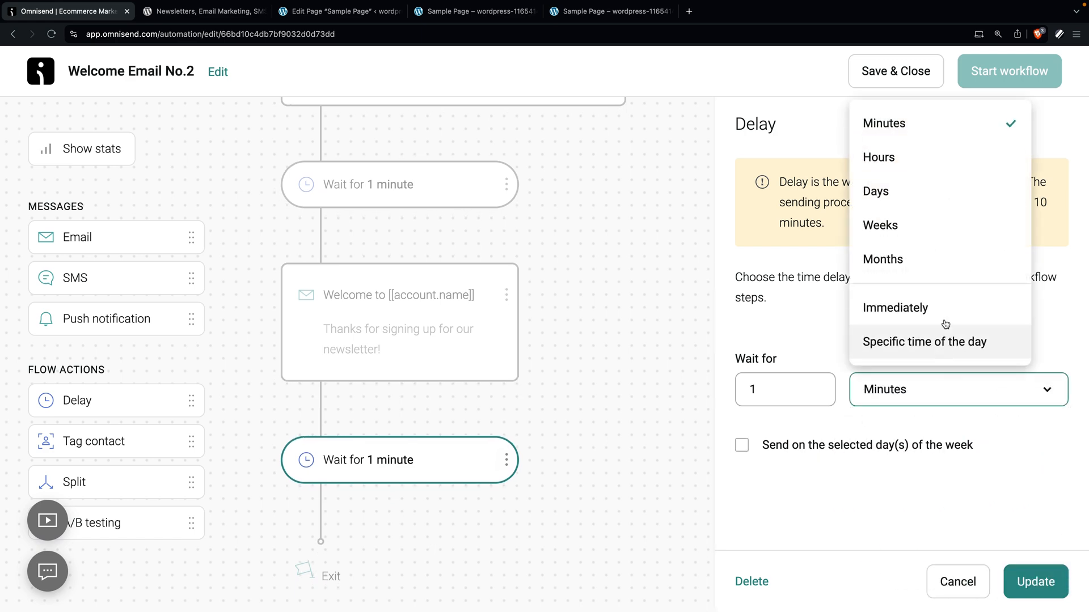
{"action": "left_click", "coordinate": [931, 193]}
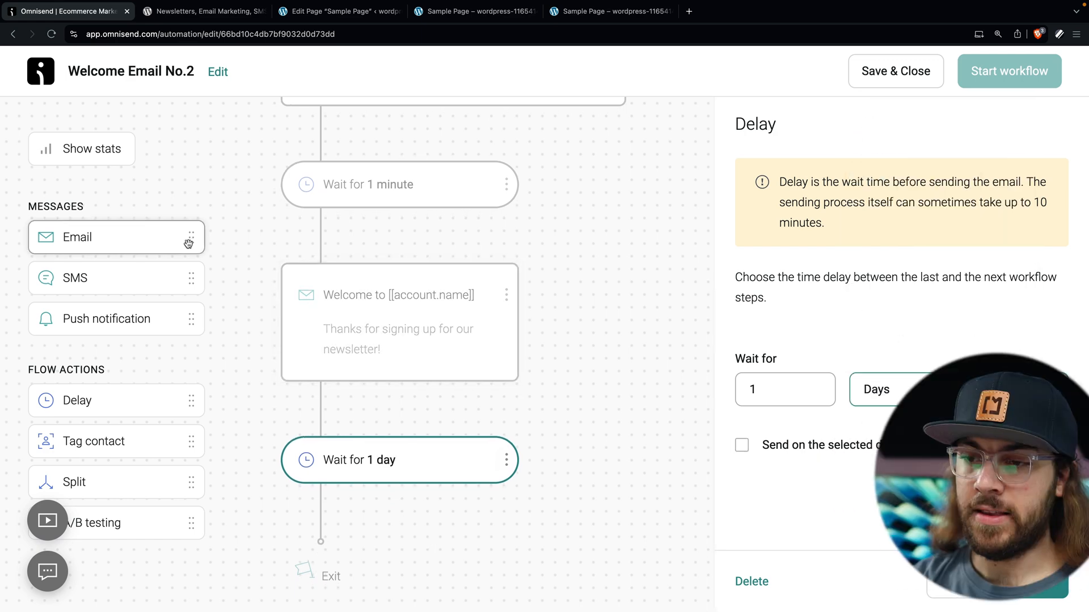
Step: Add a second Email step after the 1-day wait and open its settings
{"action": "left_click_drag", "start_coordinate": [197, 246], "coordinate": [395, 502]}
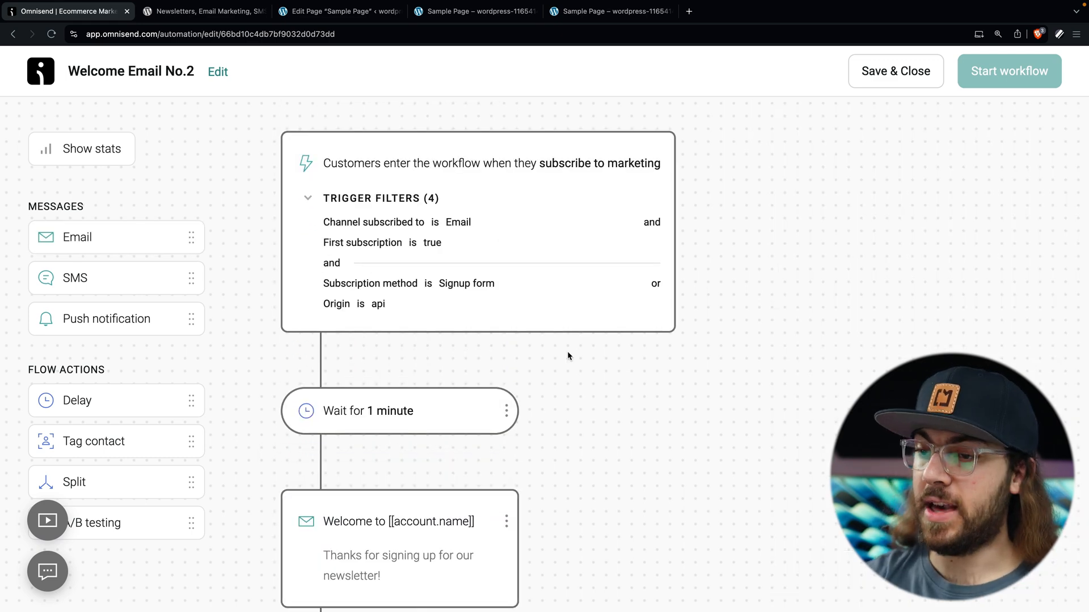
{"action": "scroll", "coordinate": [489, 290], "scroll_direction": "down", "scroll_amount": 2}
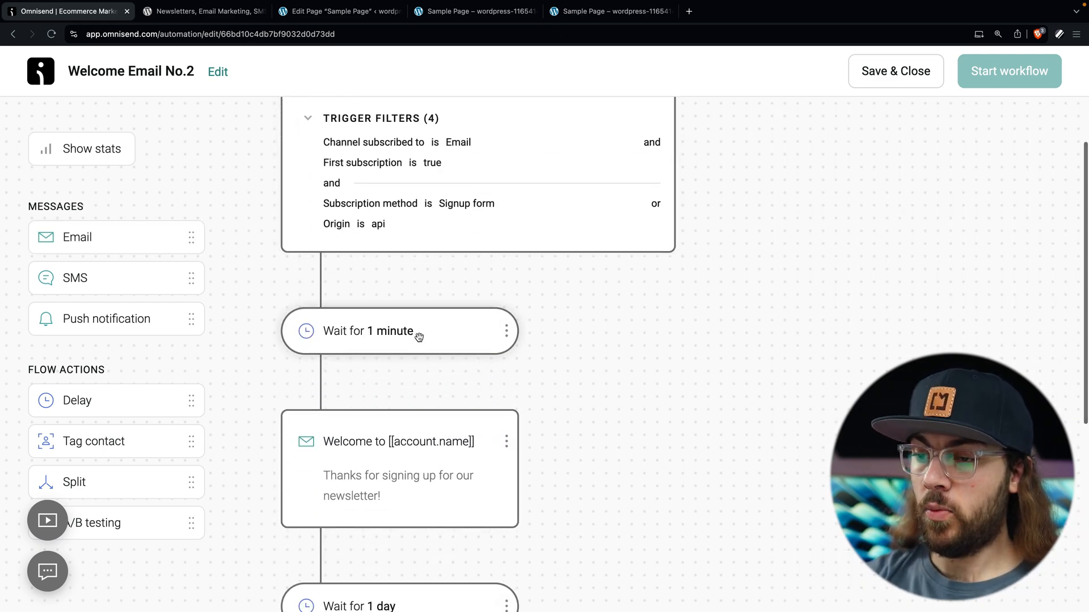
{"action": "scroll", "coordinate": [419, 339], "scroll_direction": "down", "scroll_amount": 3}
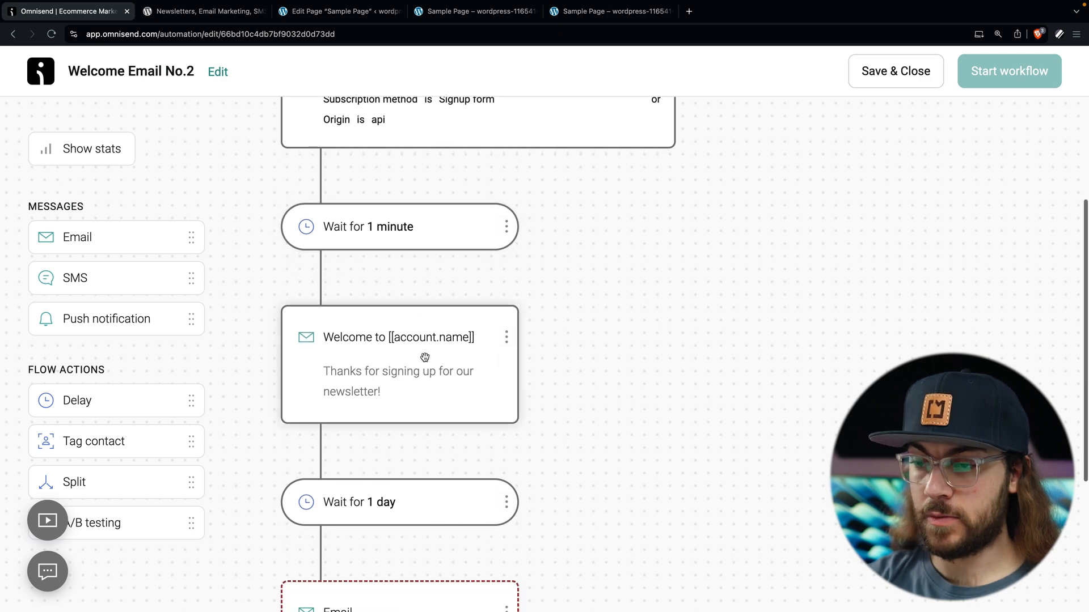
{"action": "scroll", "coordinate": [396, 380], "scroll_direction": "down", "scroll_amount": 3}
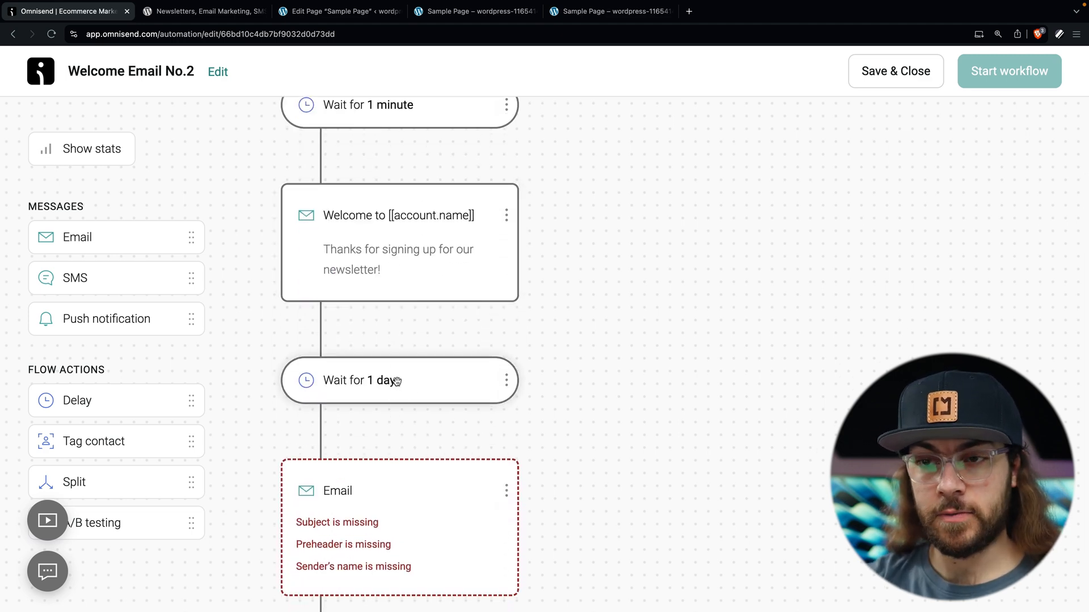
{"action": "scroll", "coordinate": [397, 381], "scroll_direction": "down", "scroll_amount": 2}
{"action": "left_click", "coordinate": [405, 437]}
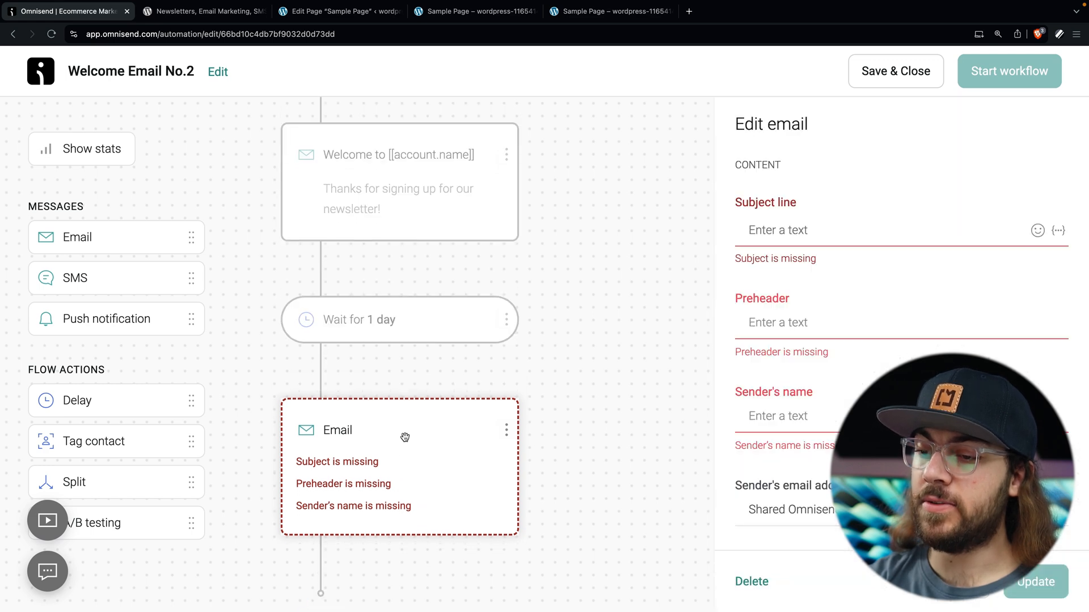
{"action": "scroll", "coordinate": [405, 438], "scroll_direction": "down", "scroll_amount": 2}
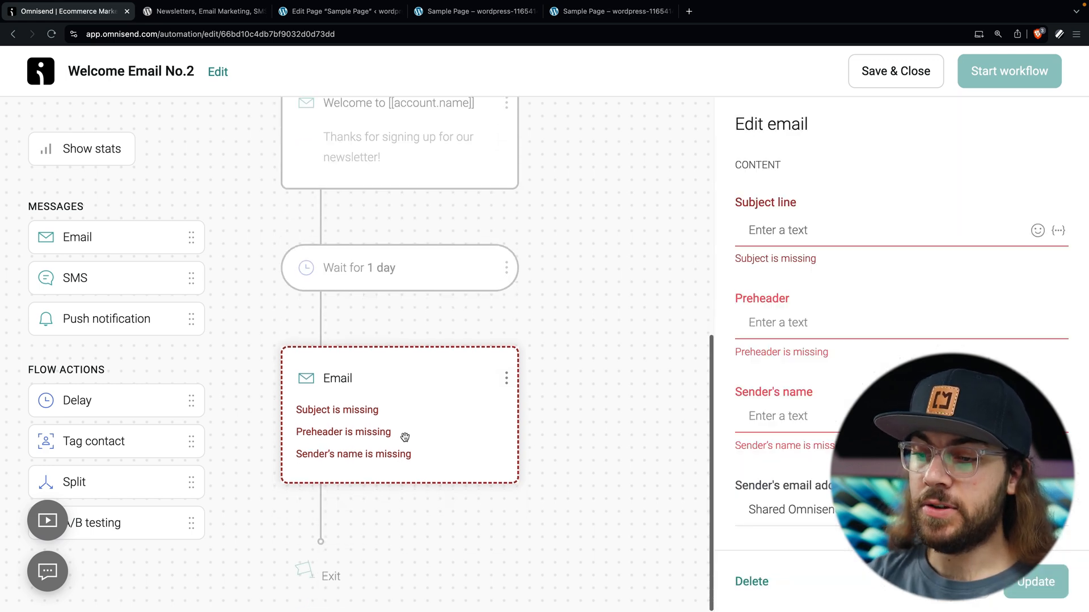
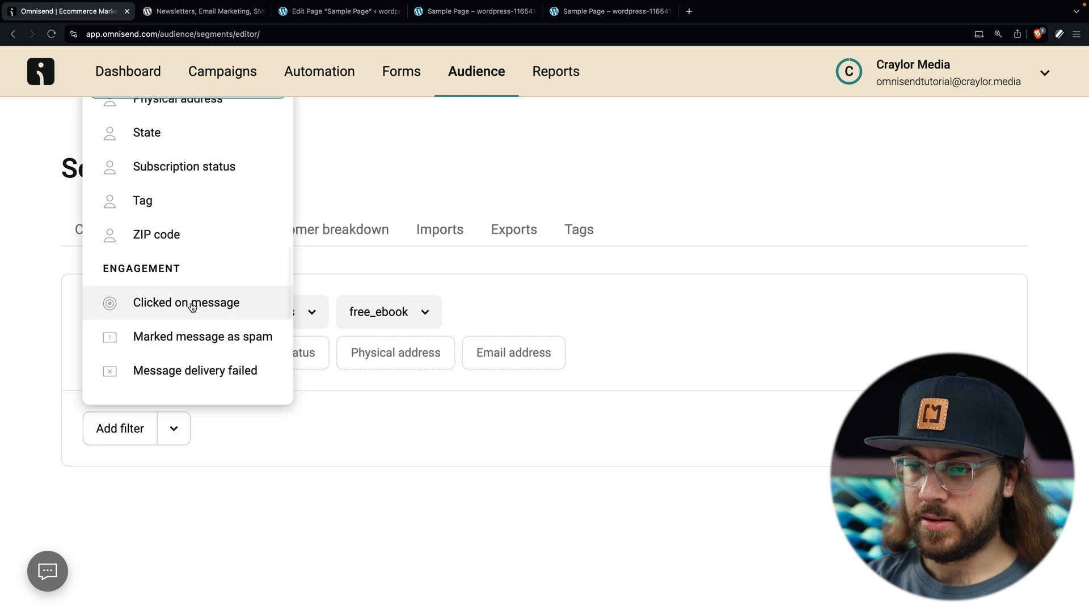
Step: Add an Opened message condition limited to the last 30 days
{"action": "left_click", "coordinate": [193, 339]}
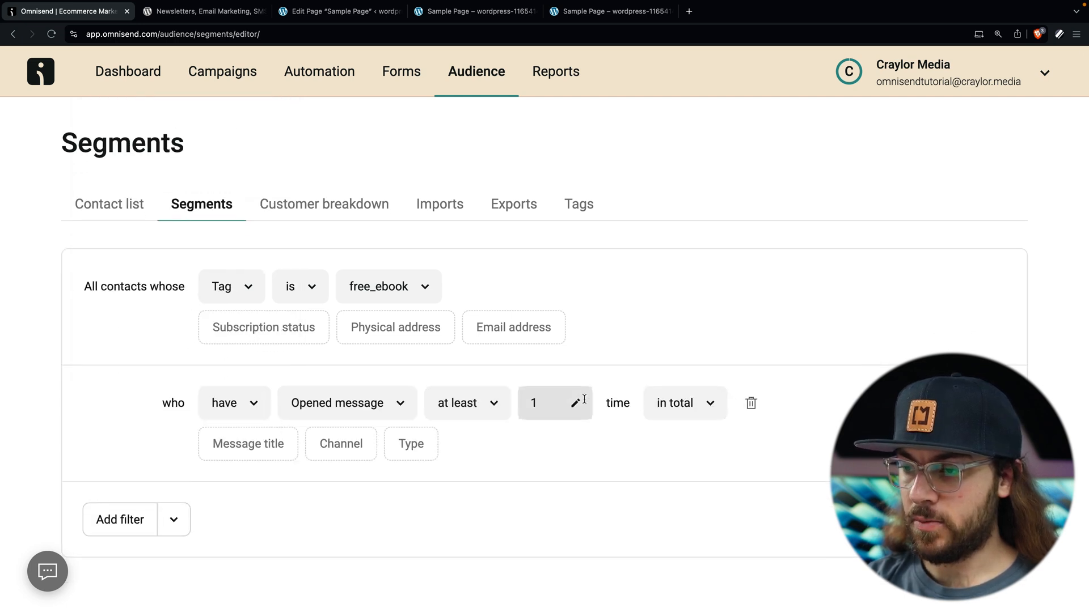
{"action": "left_click", "coordinate": [686, 405]}
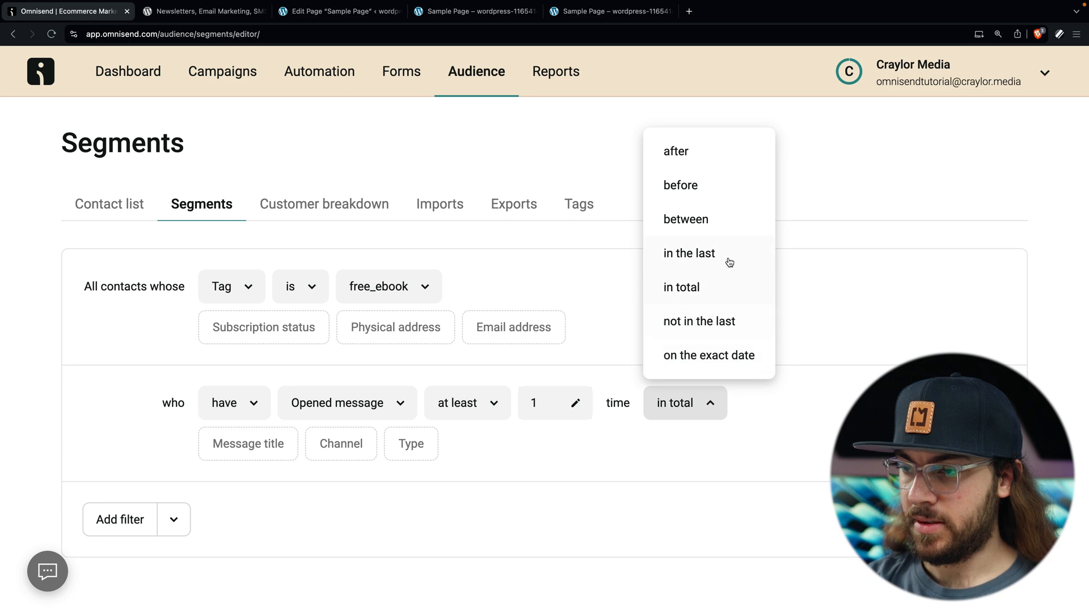
{"action": "left_click", "coordinate": [729, 255]}
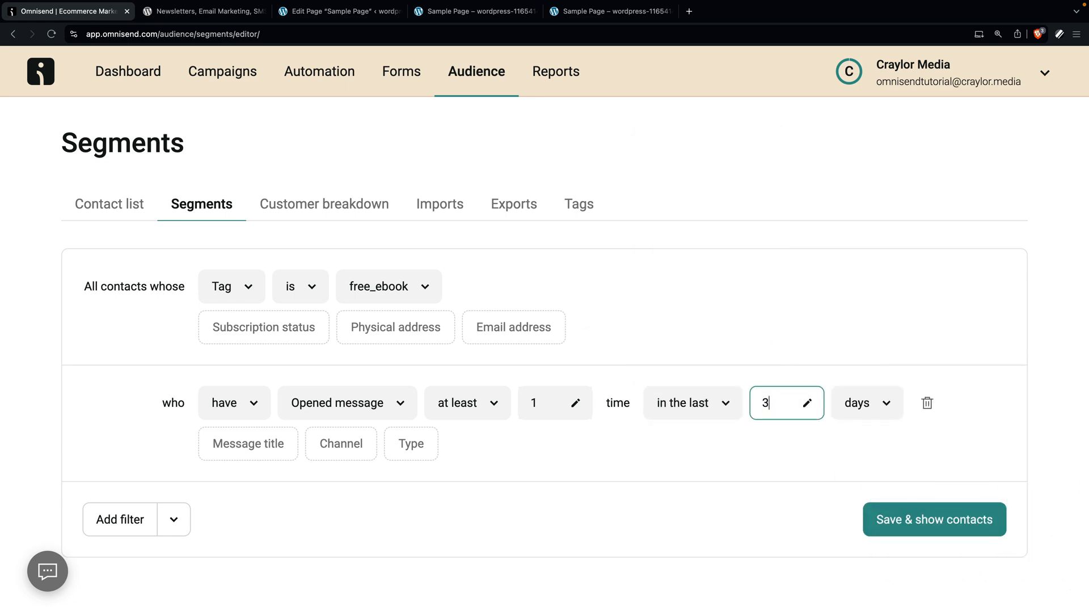
{"action": "type", "text": "30"}
{"action": "left_click", "coordinate": [702, 557]}
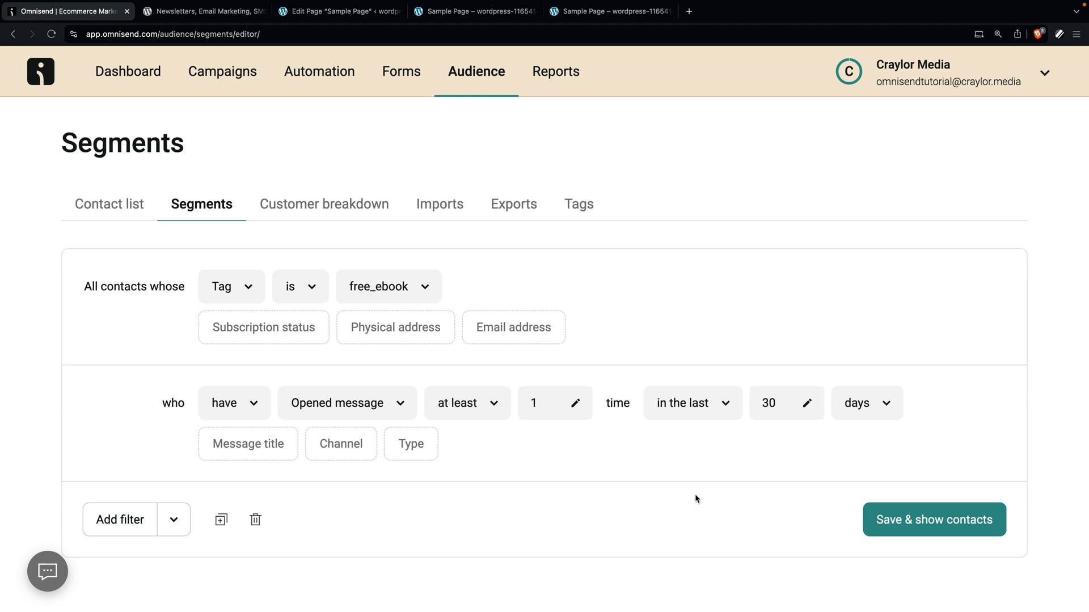
Step: Save the segment as 'Free eBook Fans' and show its contacts
{"action": "left_click", "coordinate": [899, 529]}
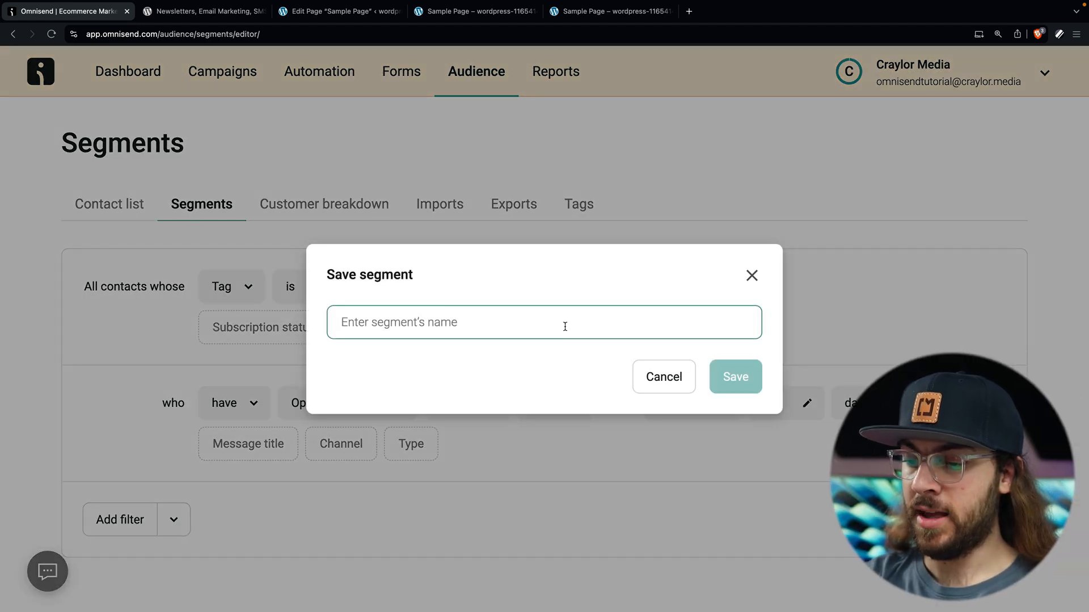
{"action": "type", "text": "Free eBook Fans"}
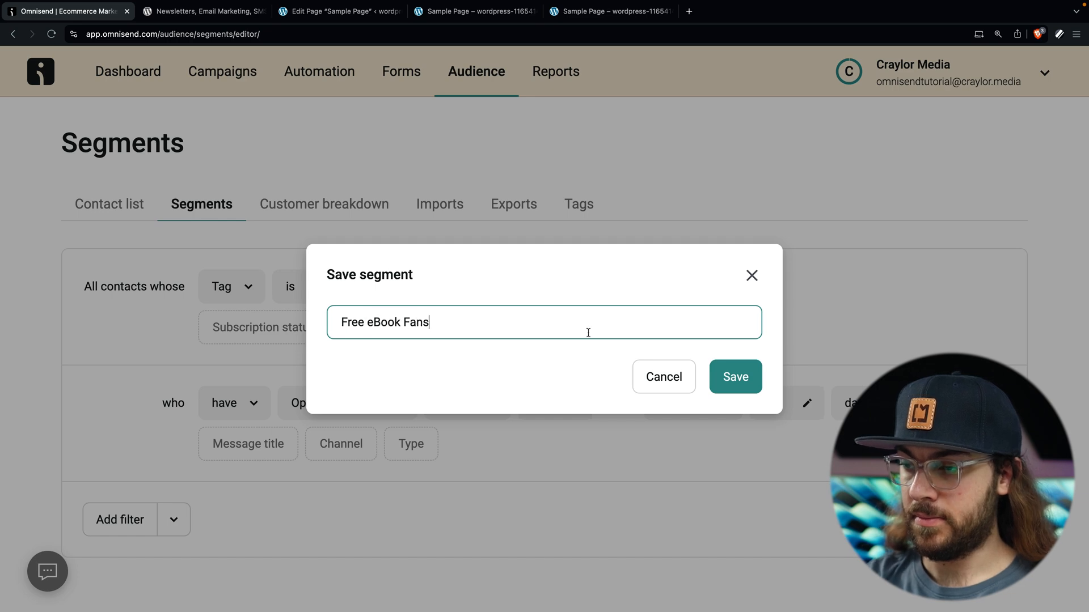
{"action": "left_click", "coordinate": [732, 377]}
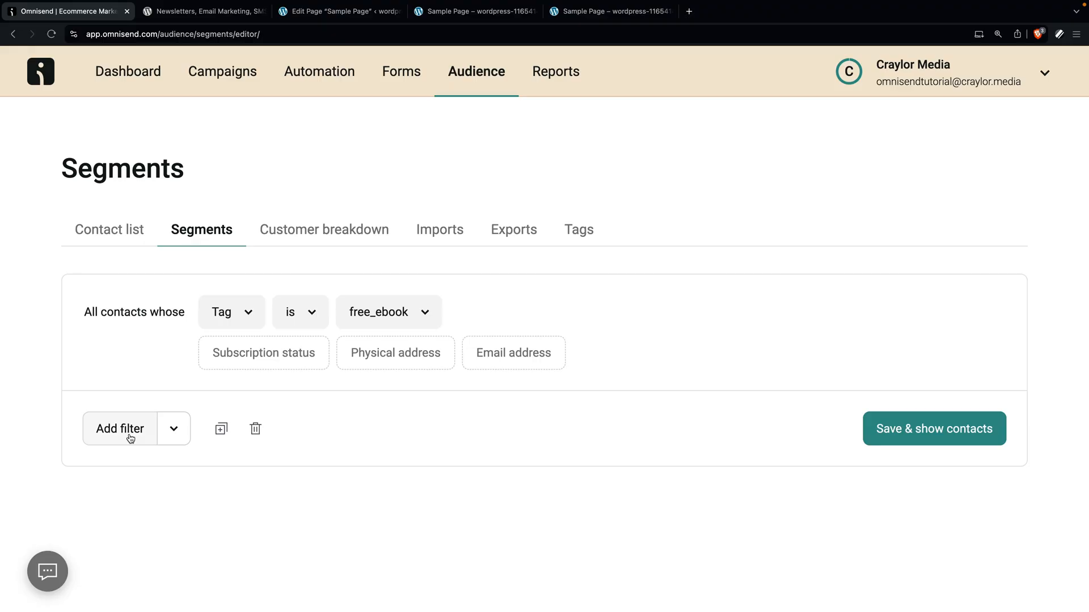
{"action": "left_click", "coordinate": [131, 436]}
{"action": "scroll", "coordinate": [168, 321], "scroll_direction": "down", "scroll_amount": 6}
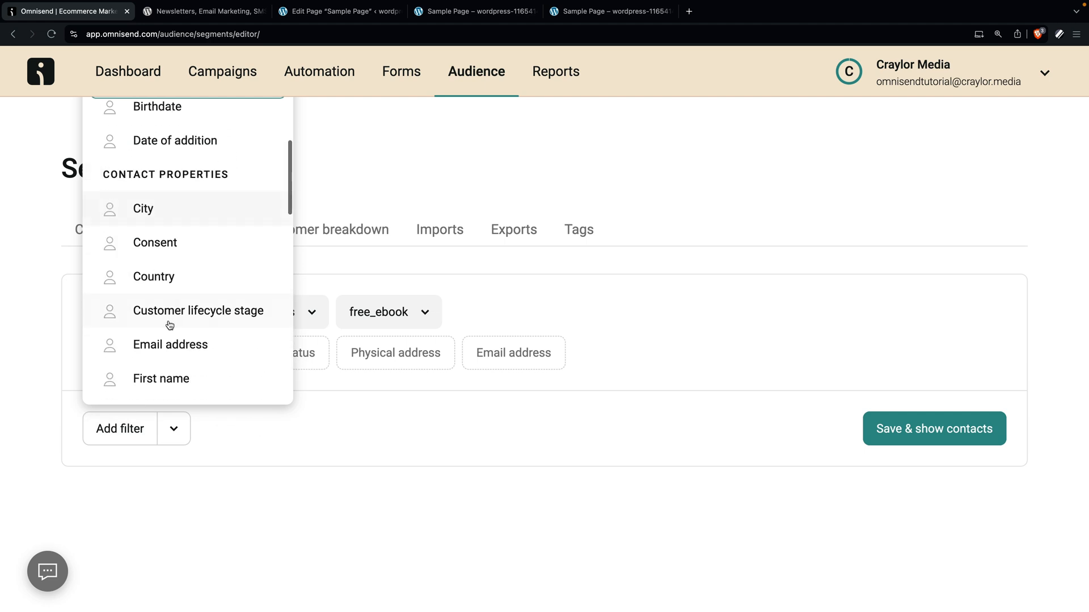
{"action": "scroll", "coordinate": [168, 314], "scroll_direction": "down", "scroll_amount": 5}
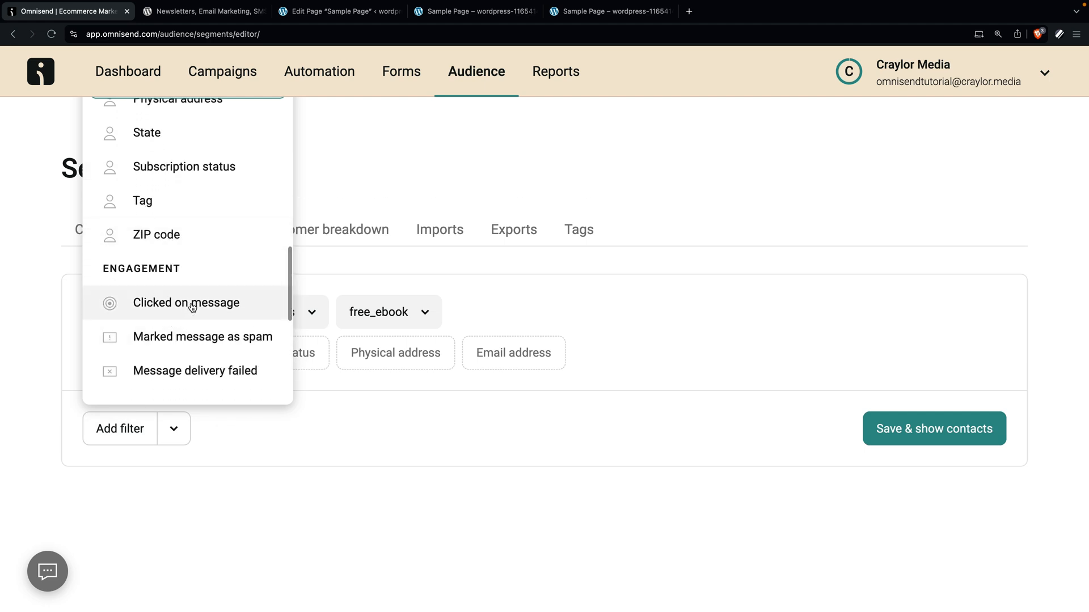
{"action": "scroll", "coordinate": [192, 308], "scroll_direction": "down", "scroll_amount": 1}
{"action": "left_click", "coordinate": [193, 337]}
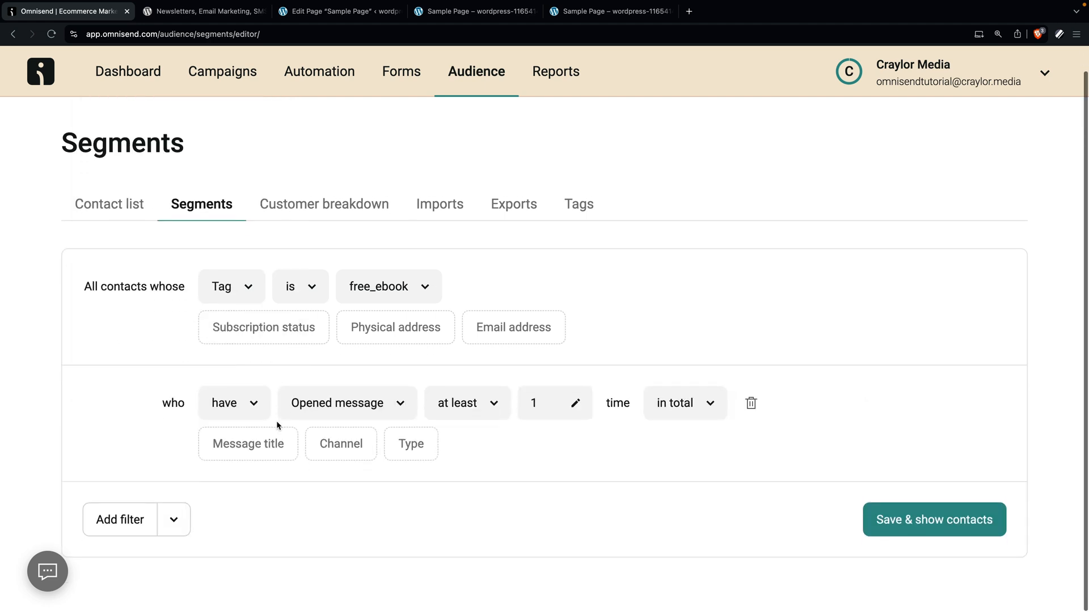
{"action": "left_click", "coordinate": [688, 408]}
{"action": "left_click", "coordinate": [729, 253]}
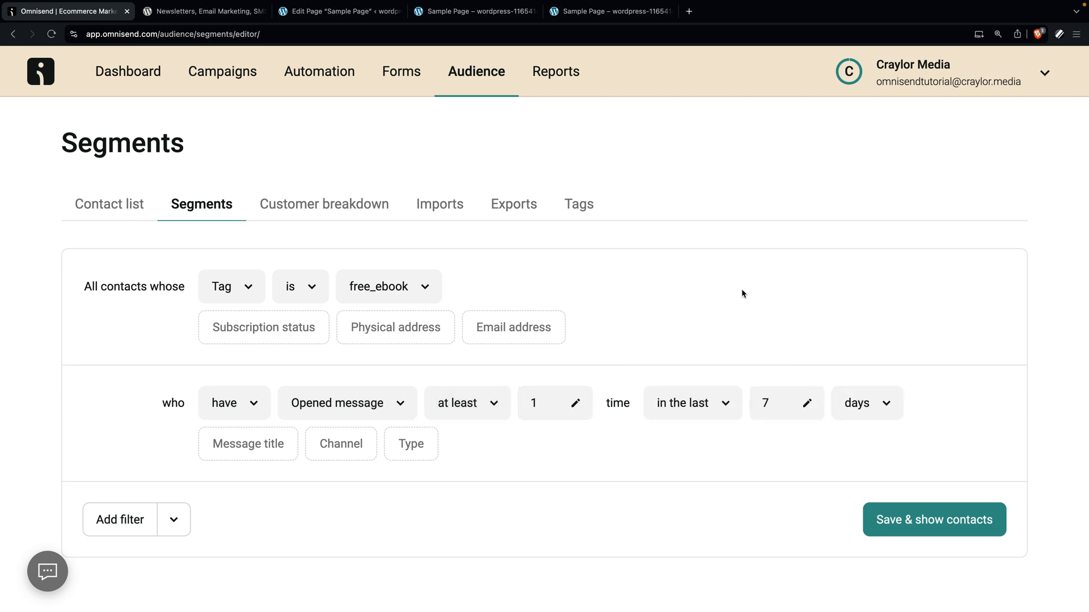
{"action": "left_click", "coordinate": [772, 405]}
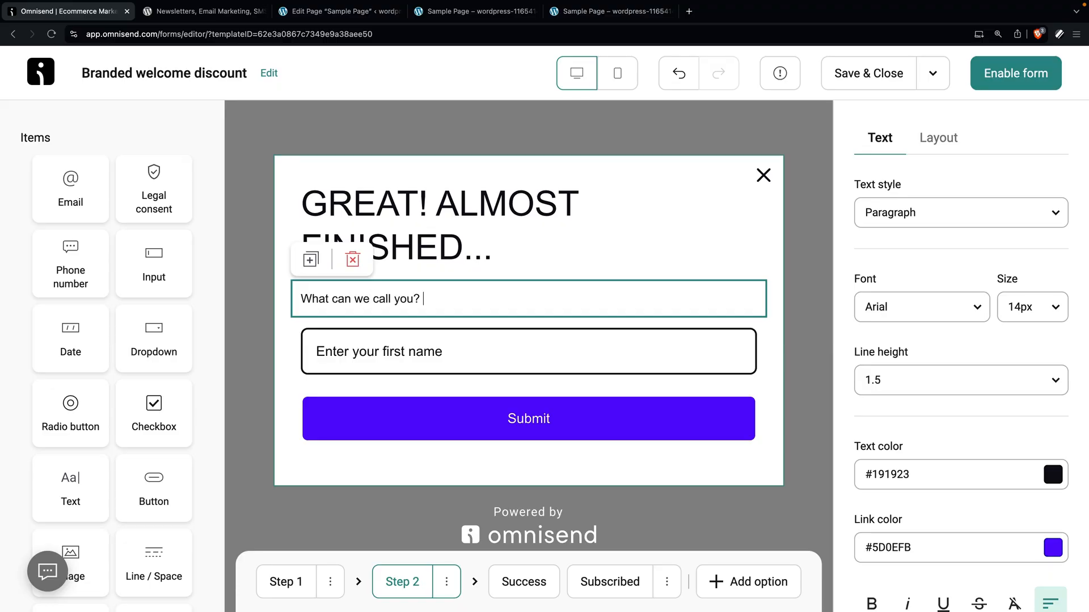
{"action": "left_click", "coordinate": [452, 266]}
{"action": "left_click", "coordinate": [453, 295]}
{"action": "left_click", "coordinate": [450, 356]}
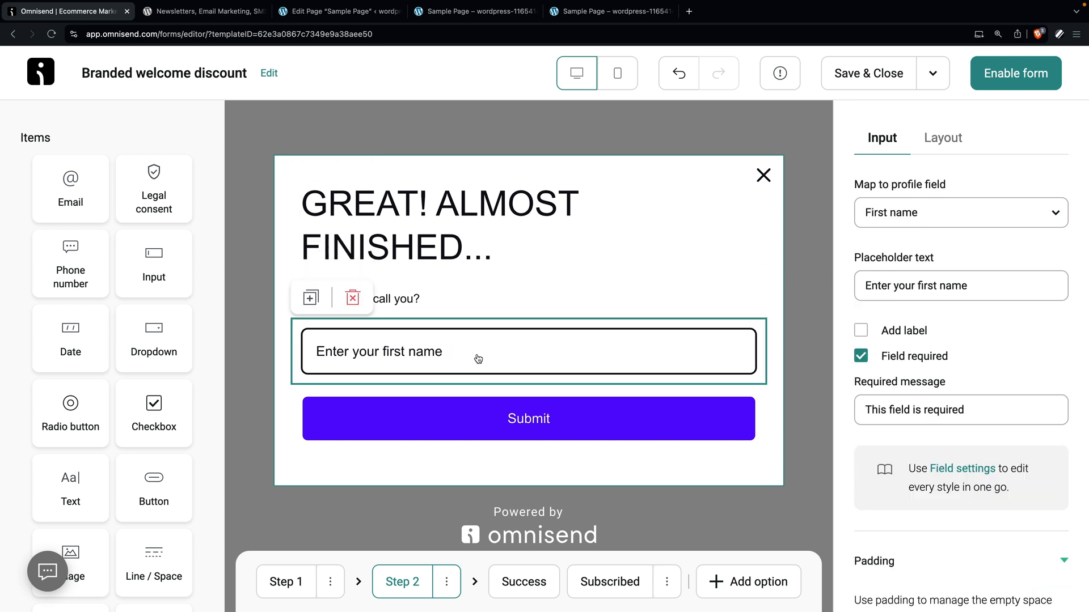
{"action": "left_click", "coordinate": [461, 414]}
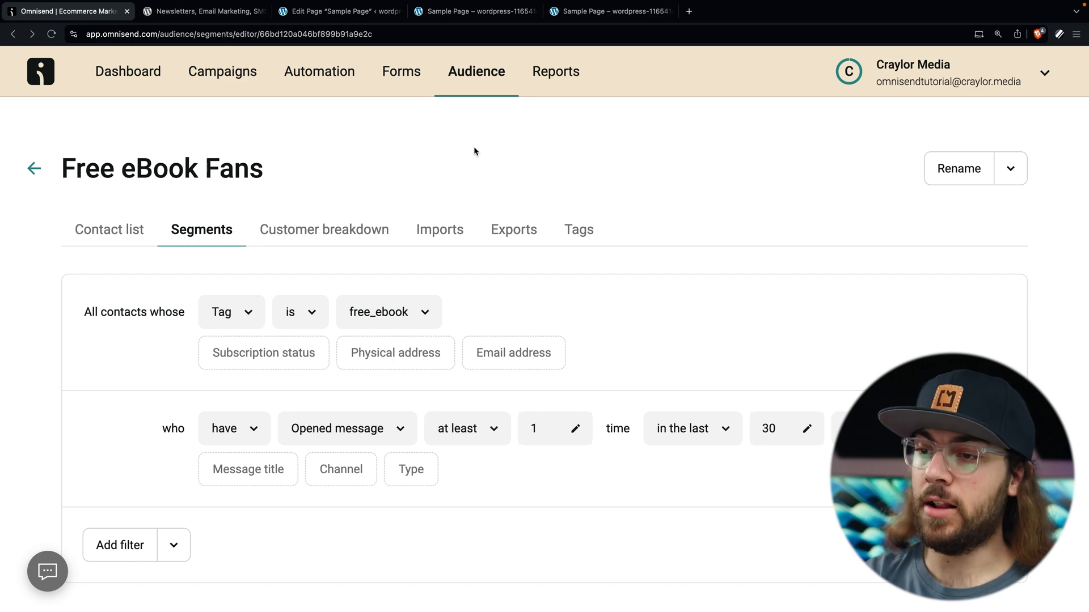
{"action": "left_click", "coordinate": [559, 72]}
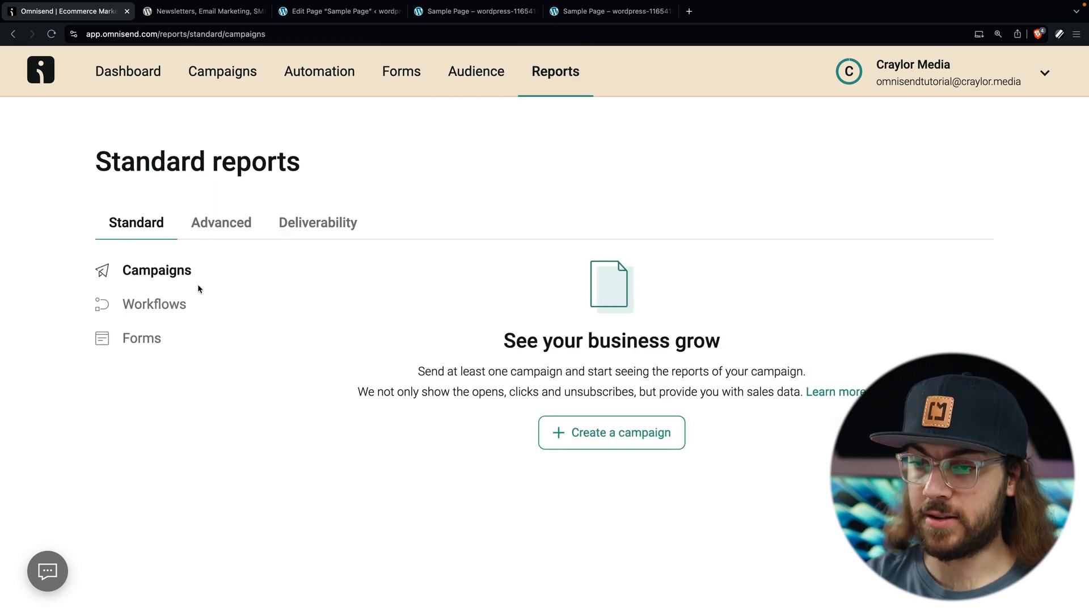
Step: Review the Branded welcome discount form report, then the workflows Deliverability insights
{"action": "left_click", "coordinate": [150, 339]}
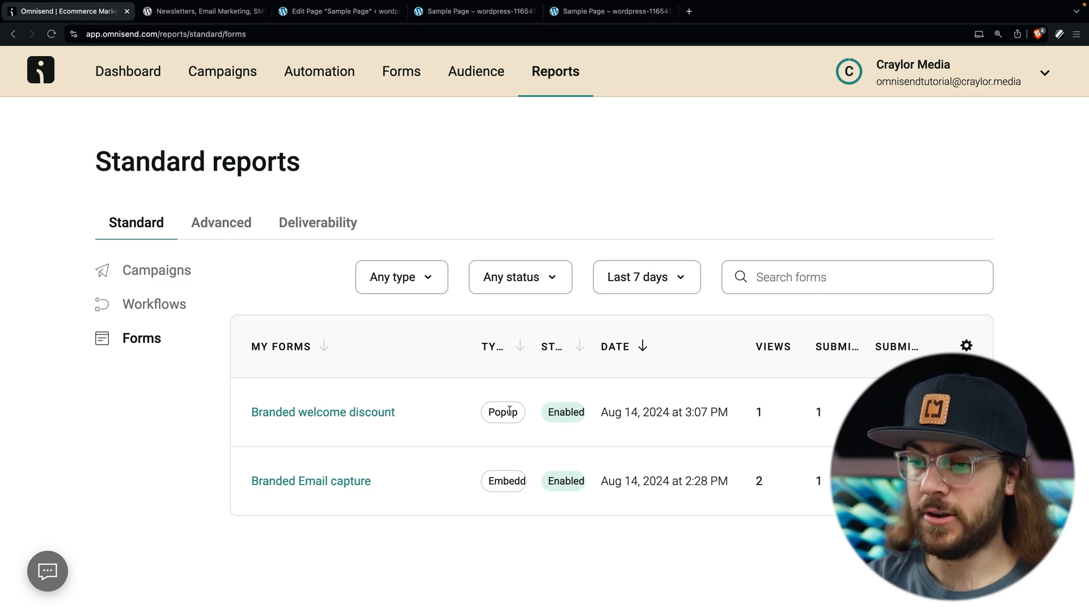
{"action": "left_click", "coordinate": [344, 423]}
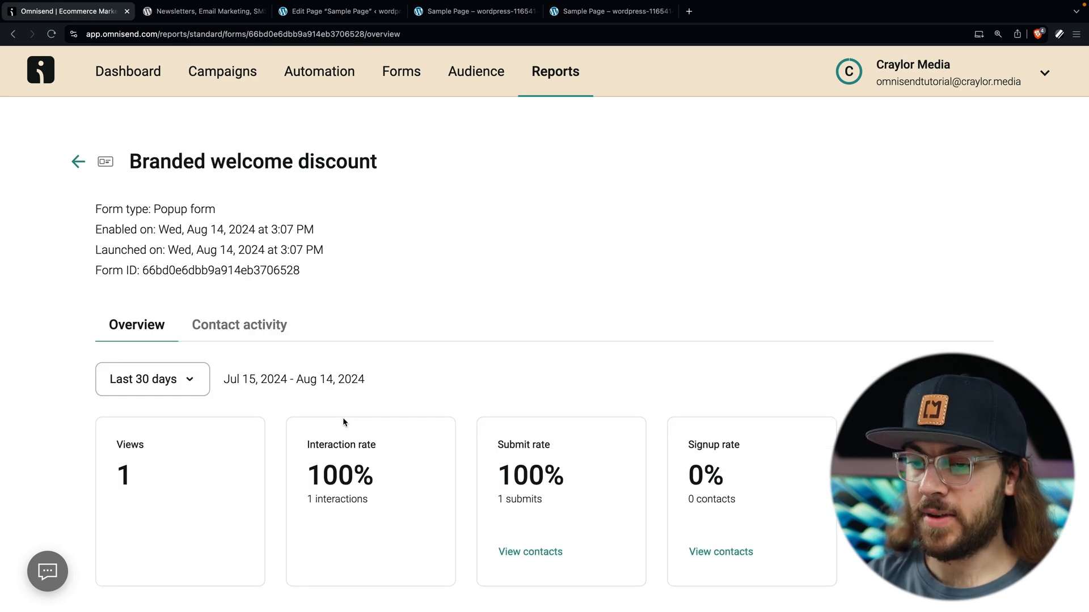
{"action": "scroll", "coordinate": [219, 438], "scroll_direction": "down", "scroll_amount": 2}
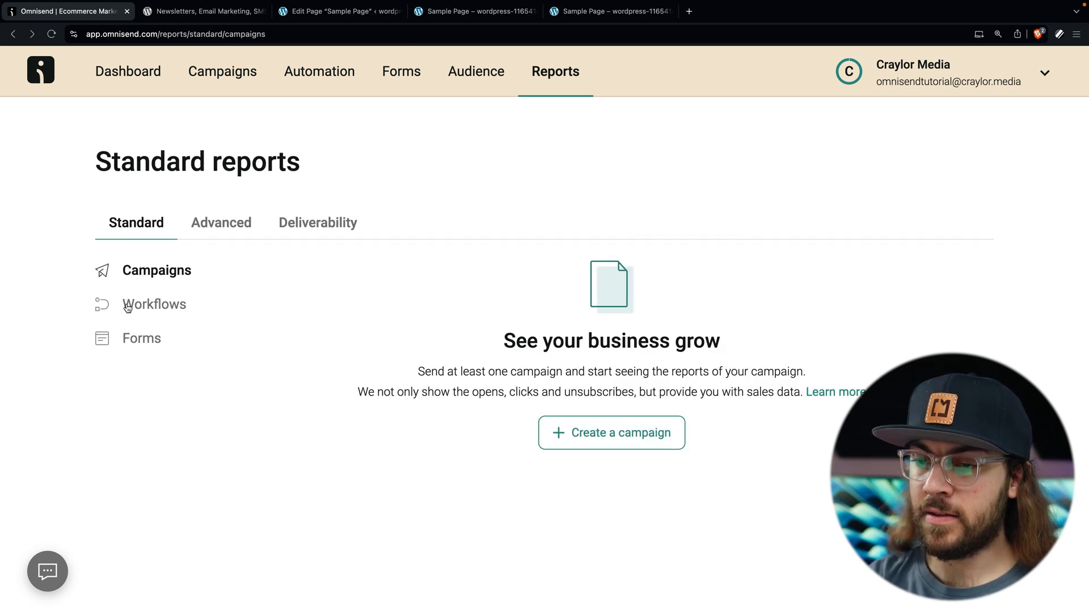
{"action": "left_click", "coordinate": [151, 304]}
{"action": "left_click", "coordinate": [338, 226]}
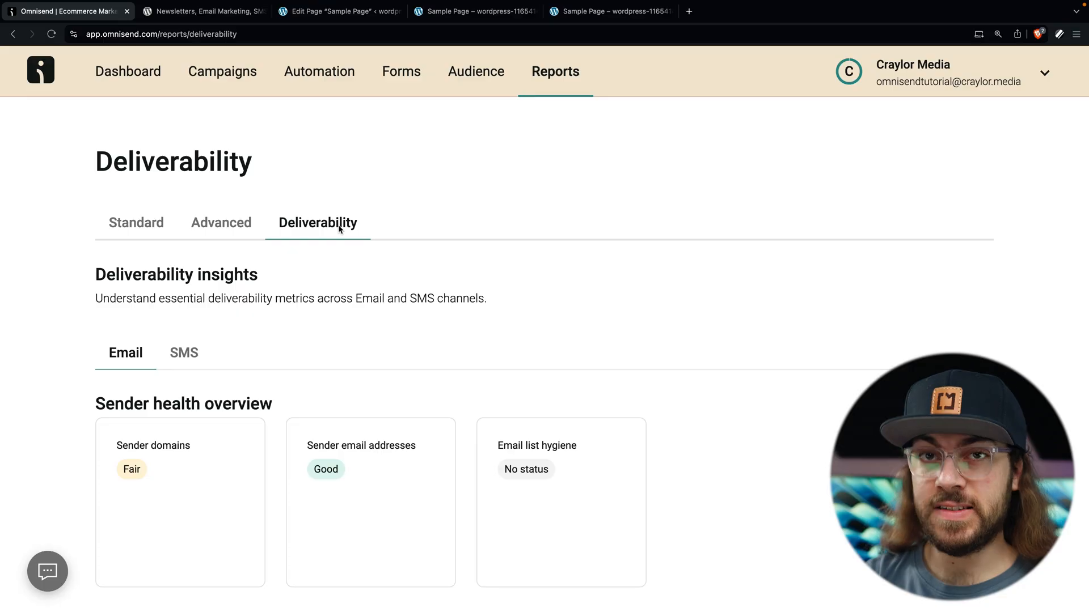
Step: Start an A/B test on the Branded welcome discount form and edit its Version B copy
{"action": "left_click", "coordinate": [409, 93]}
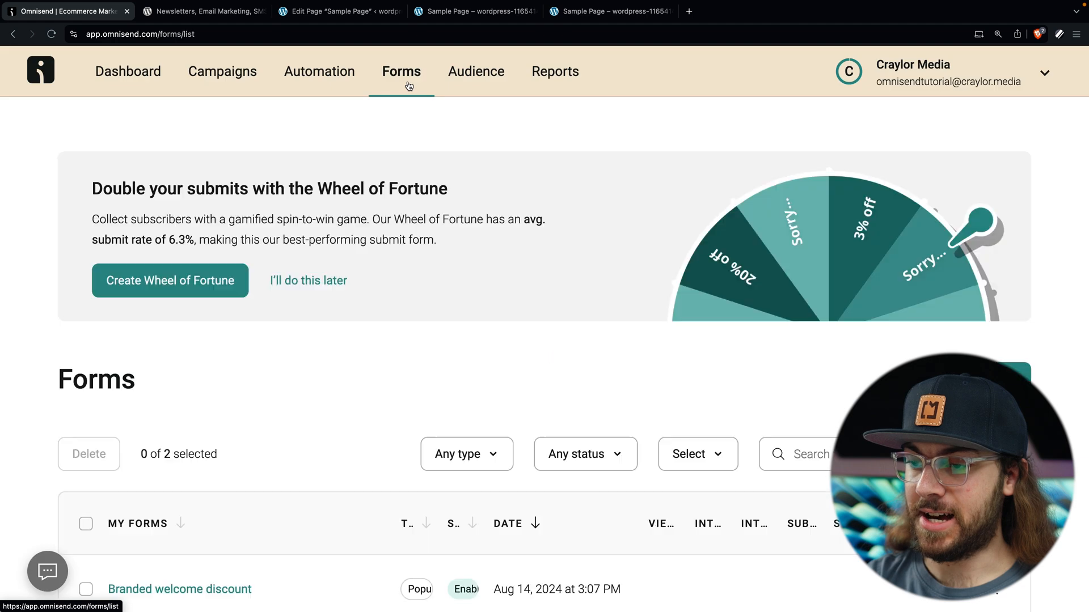
{"action": "scroll", "coordinate": [476, 297], "scroll_direction": "down", "scroll_amount": 1}
{"action": "scroll", "coordinate": [476, 298], "scroll_direction": "down", "scroll_amount": 2}
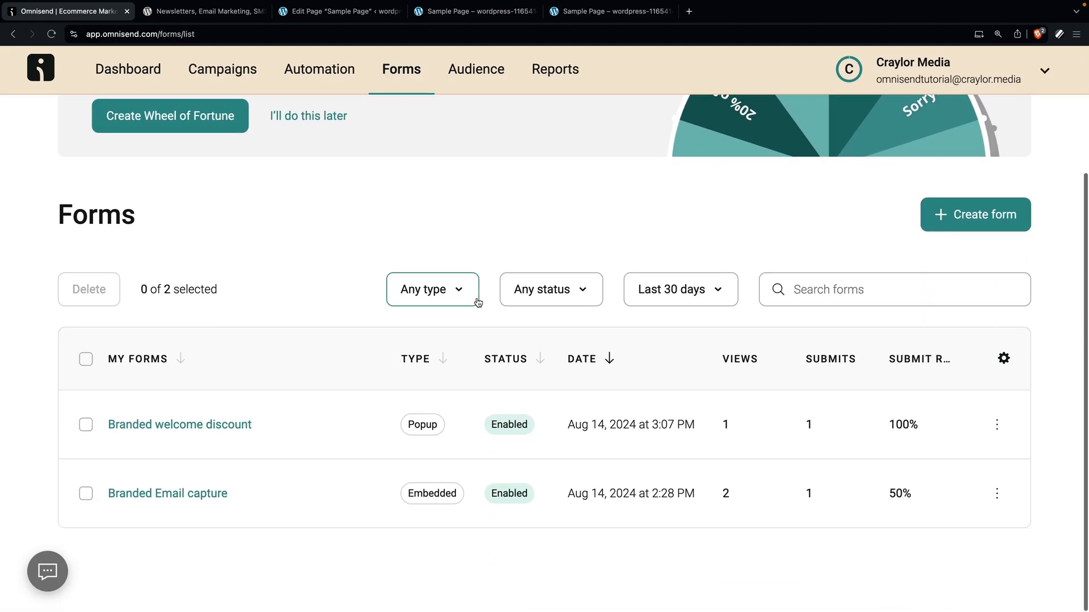
{"action": "left_click", "coordinate": [996, 428]}
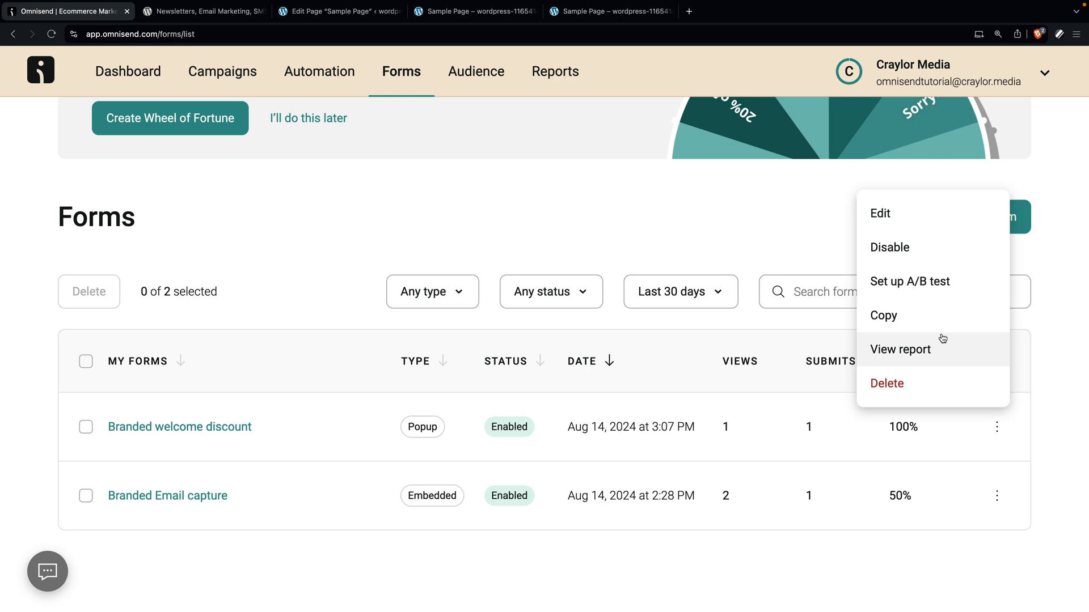
{"action": "left_click", "coordinate": [921, 292]}
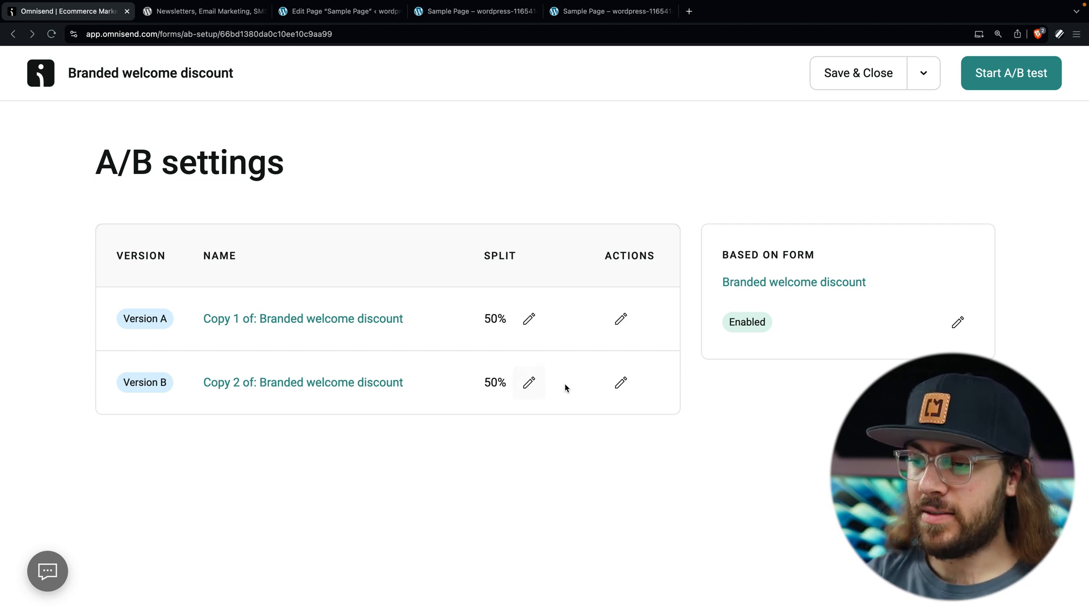
{"action": "left_click", "coordinate": [620, 383]}
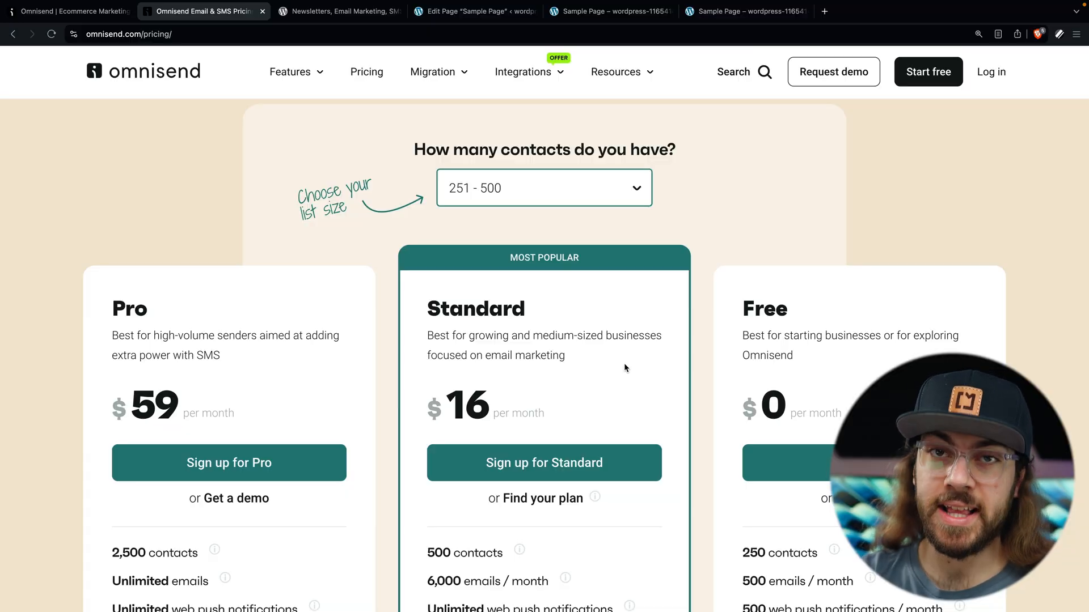
{"action": "scroll", "coordinate": [624, 367], "scroll_direction": "down", "scroll_amount": 3}
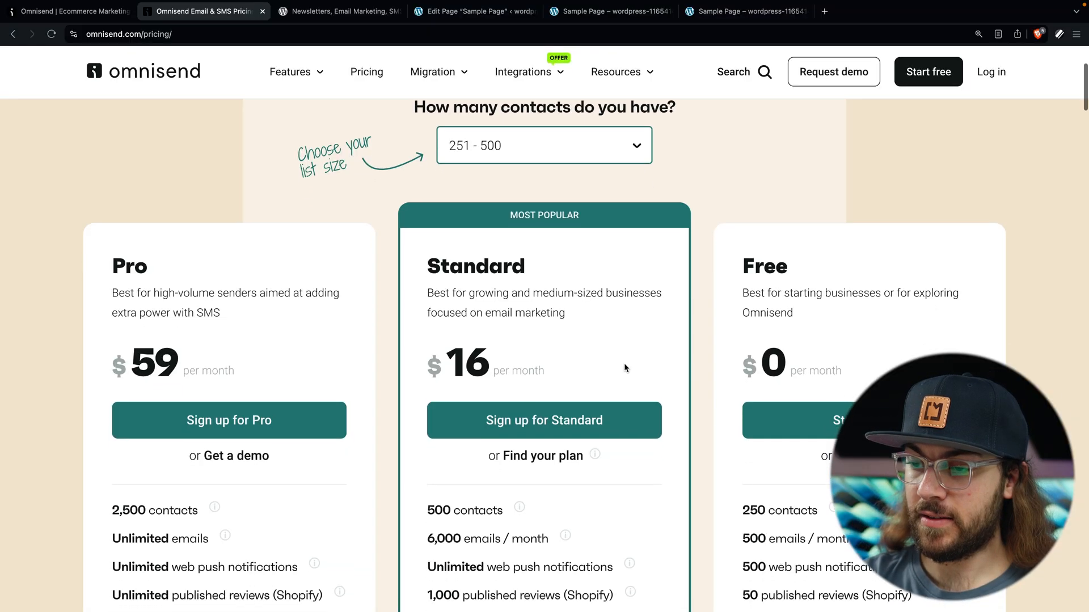
{"action": "left_click_drag", "start_coordinate": [617, 482], "coordinate": [426, 483]}
{"action": "left_click", "coordinate": [589, 446]}
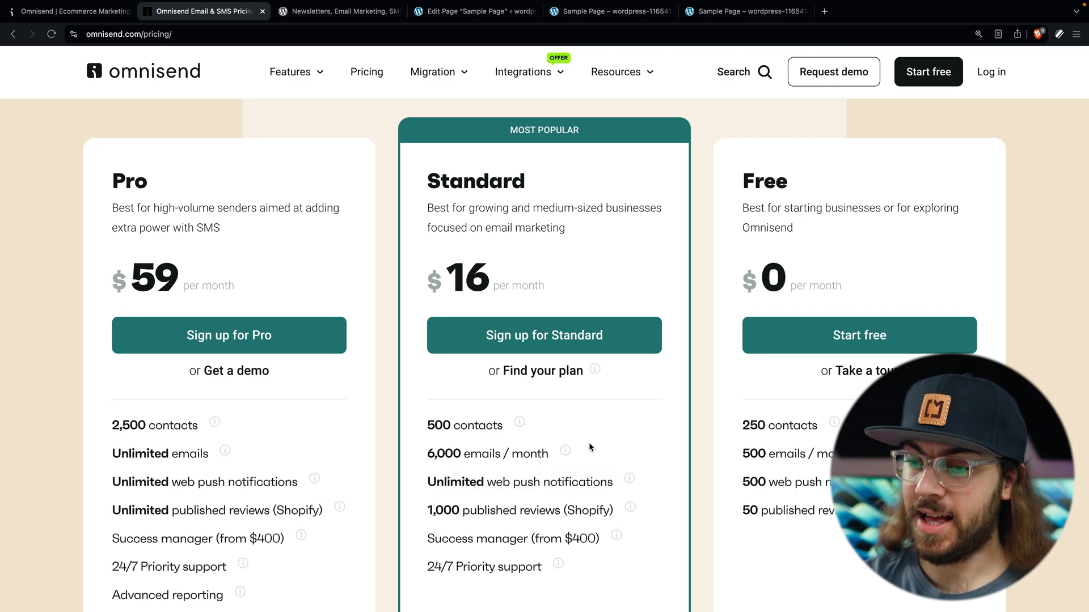
{"action": "scroll", "coordinate": [577, 445], "scroll_direction": "down", "scroll_amount": 5}
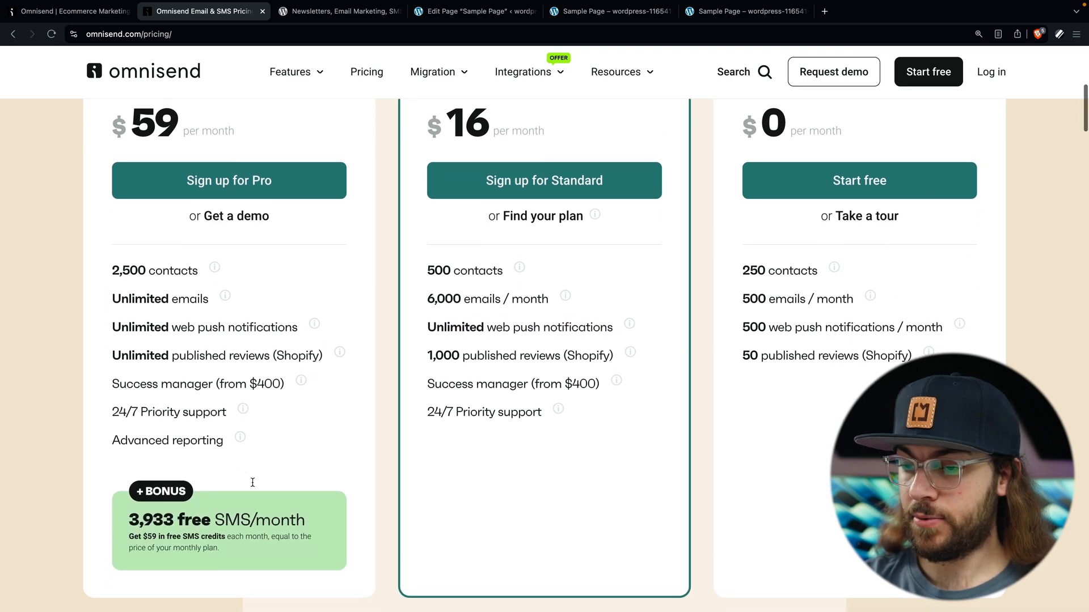
{"action": "left_click_drag", "start_coordinate": [325, 482], "coordinate": [121, 472]}
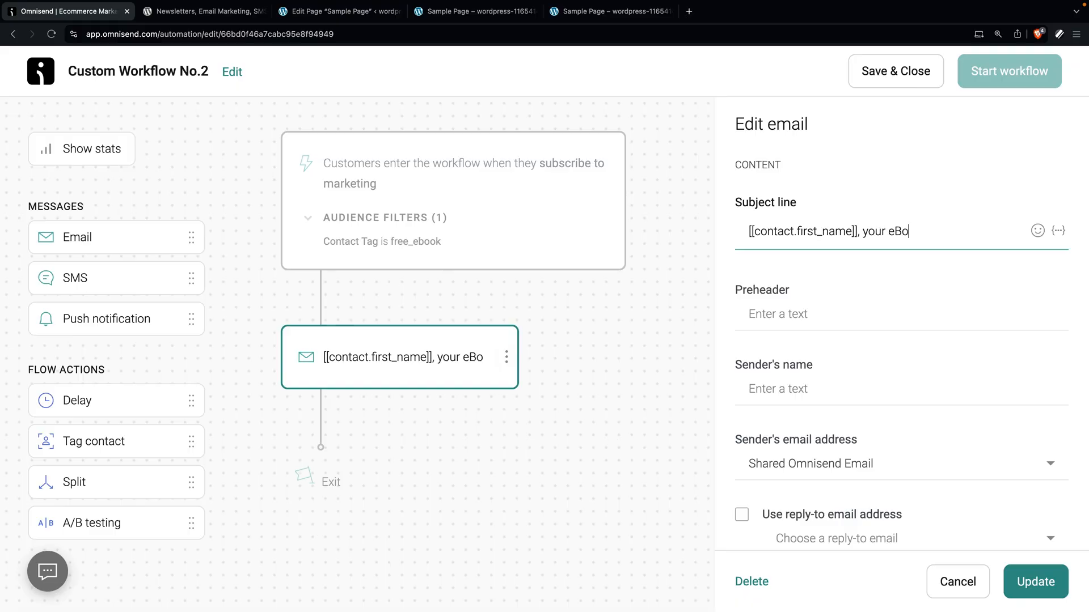
Step: Start a new campaign and scroll down to the Push notification option
{"action": "type", "text": "k is he"}
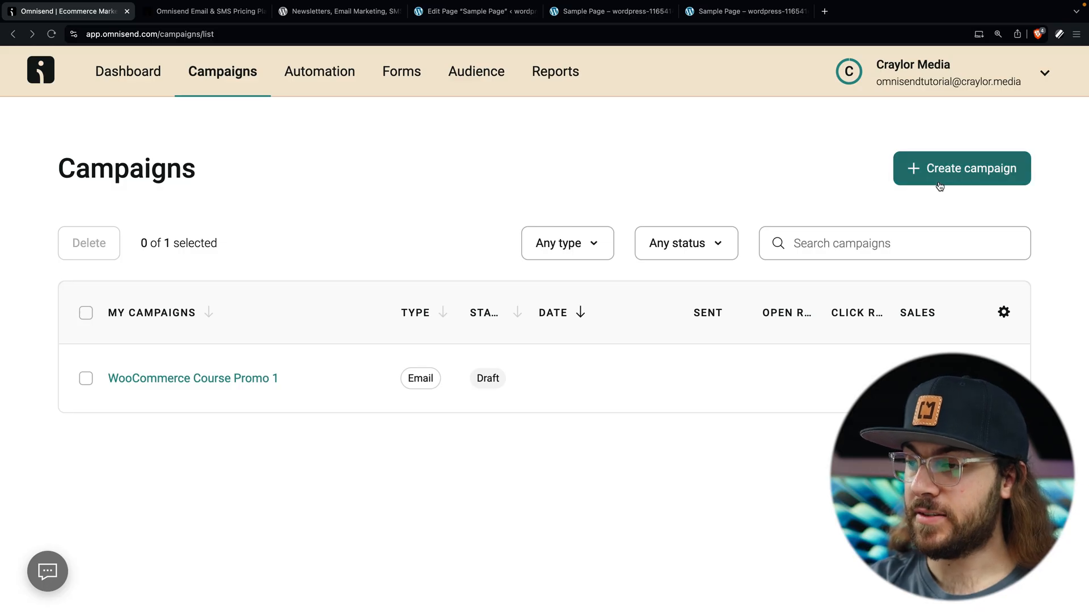
{"action": "left_click", "coordinate": [942, 169]}
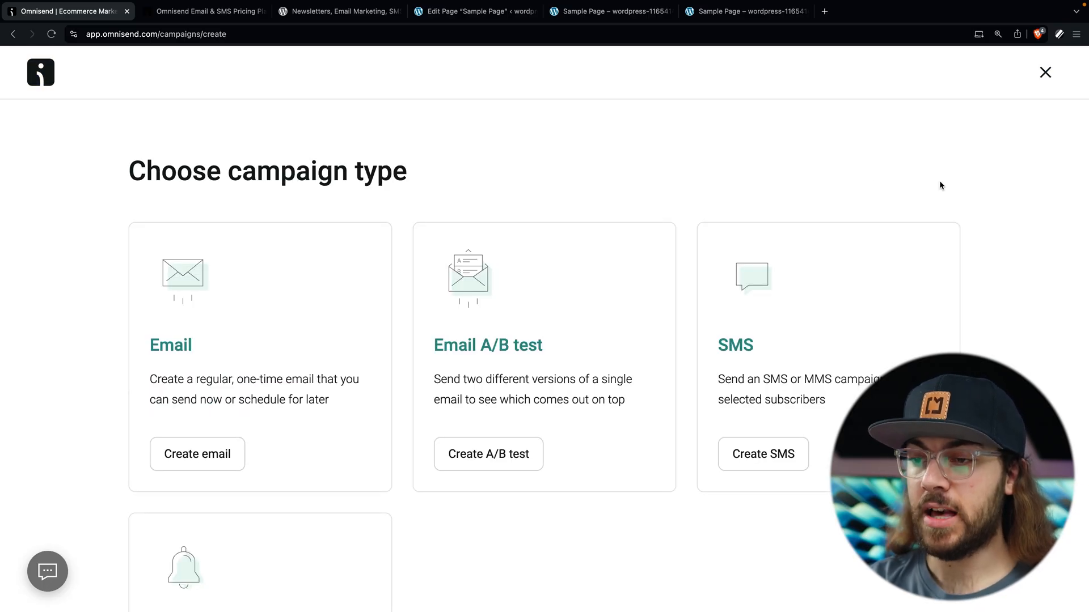
{"action": "scroll", "coordinate": [940, 182], "scroll_direction": "down", "scroll_amount": 3}
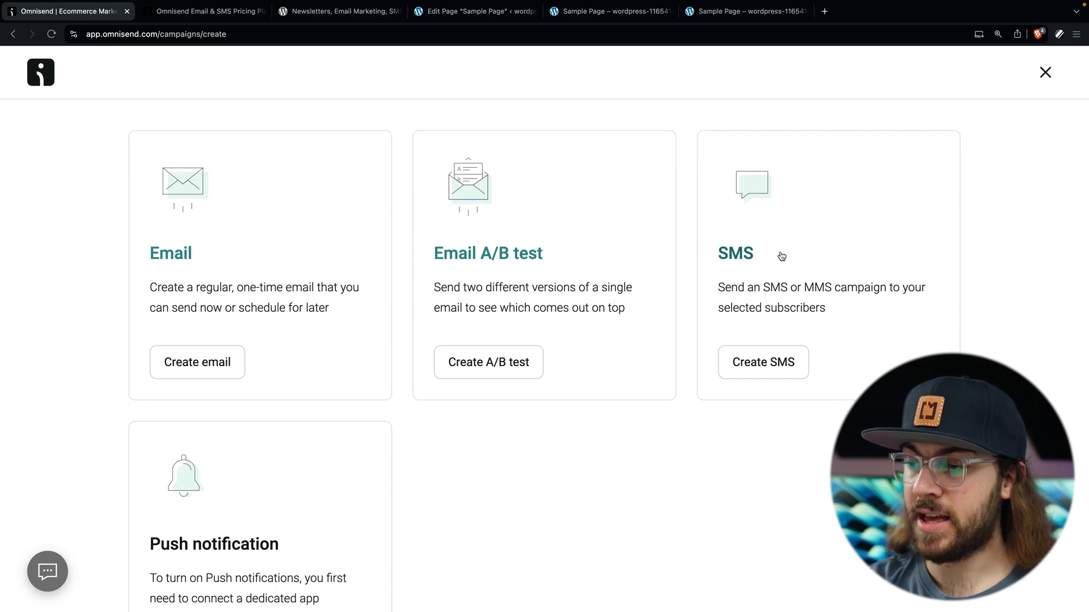
{"action": "scroll", "coordinate": [760, 235], "scroll_direction": "down", "scroll_amount": 2}
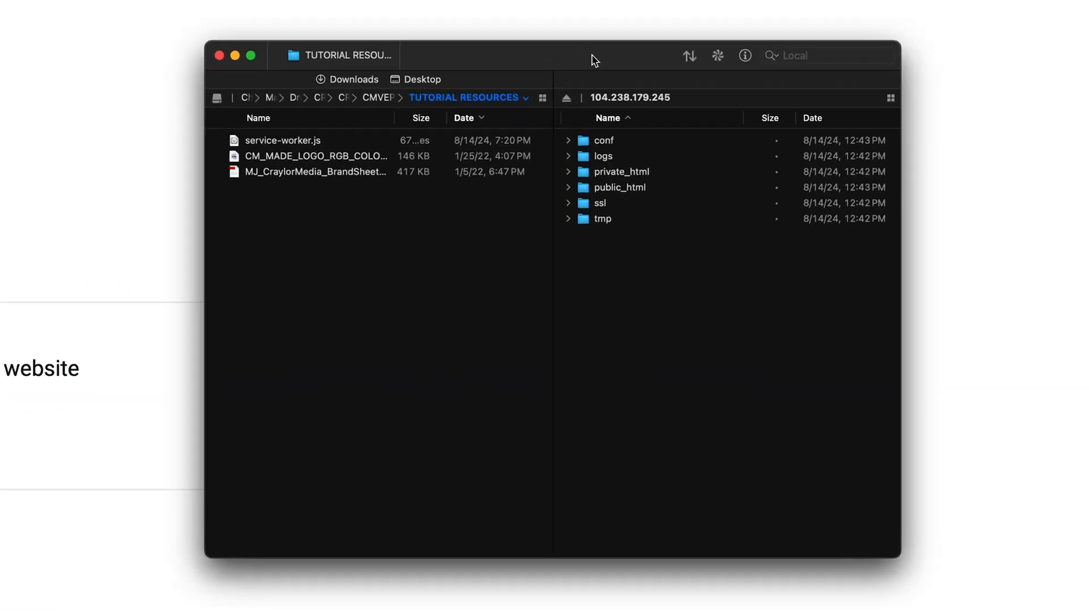
Step: Upload service-worker.js into the server's public_html folder and check it arrived
{"action": "double_click", "coordinate": [636, 189]}
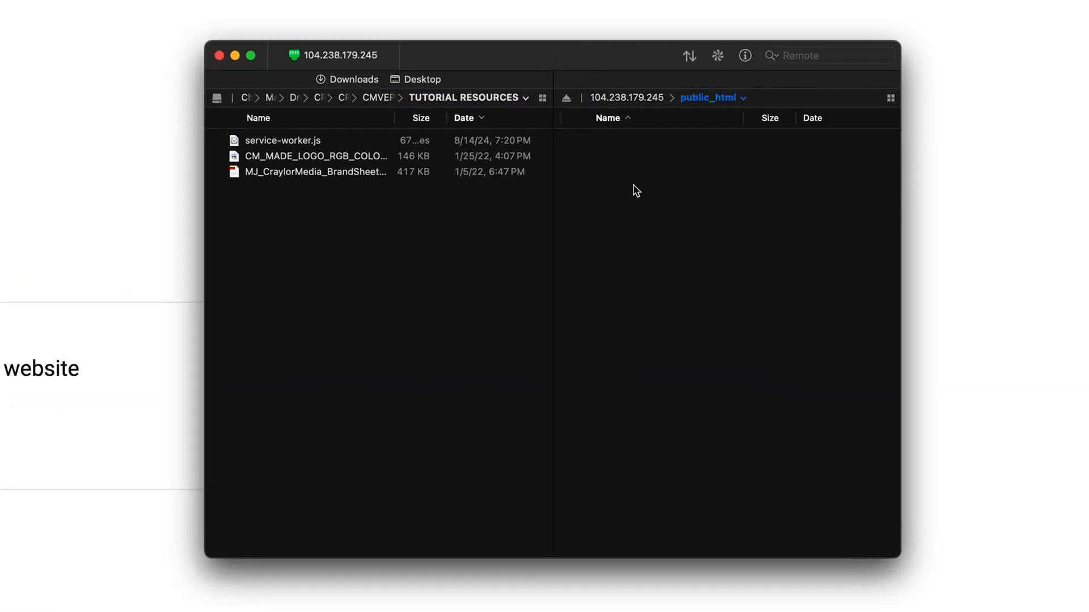
{"action": "left_click", "coordinate": [339, 143]}
{"action": "left_click_drag", "start_coordinate": [339, 151], "coordinate": [614, 379]}
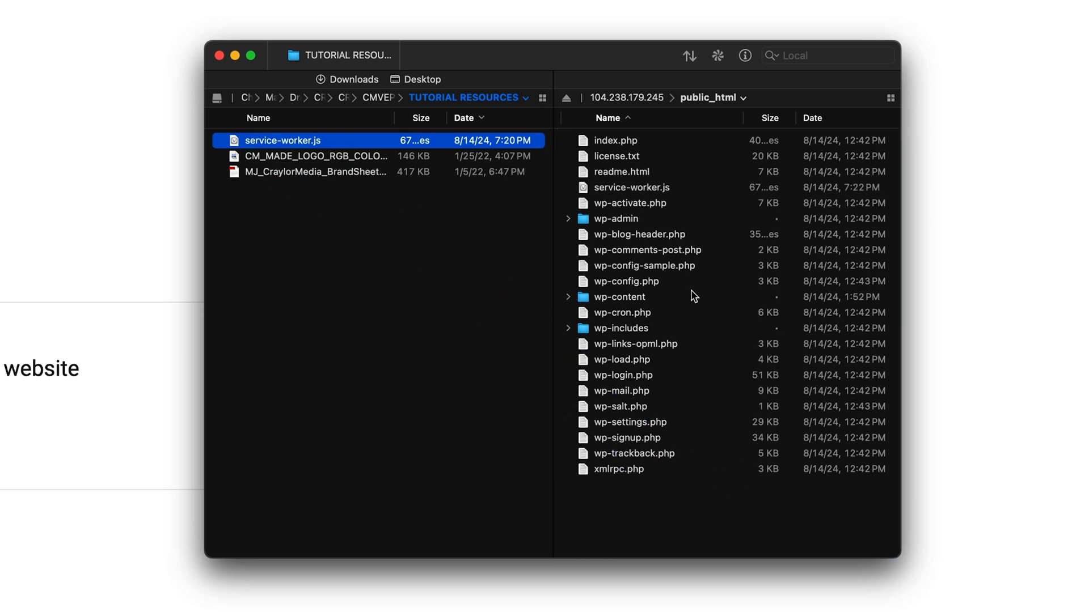
{"action": "left_click", "coordinate": [669, 191]}
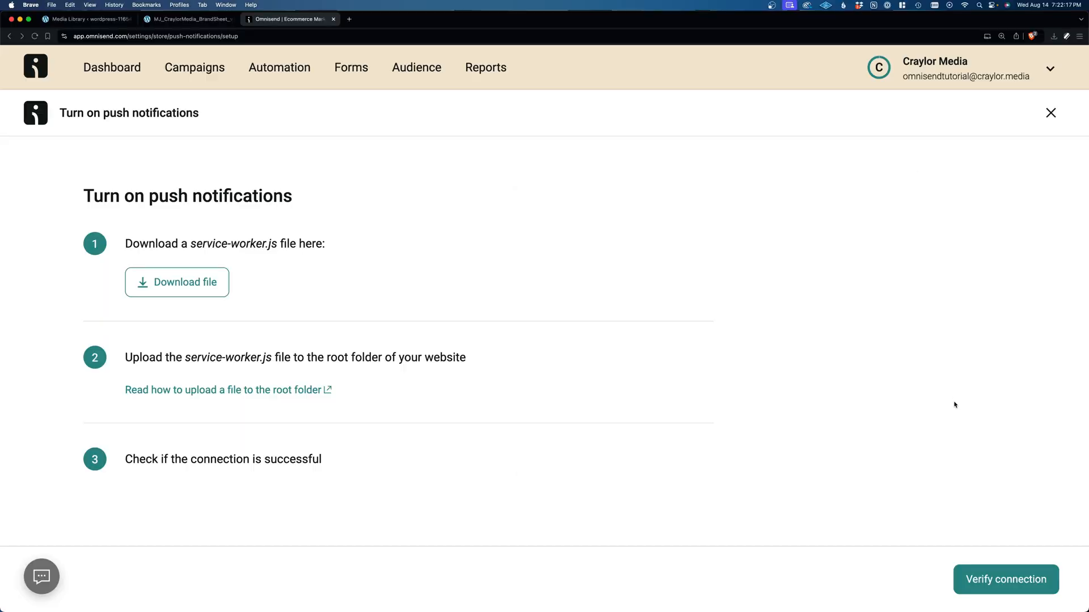
Step: Verify the service worker connection and switch push notifications on
{"action": "left_click", "coordinate": [995, 568]}
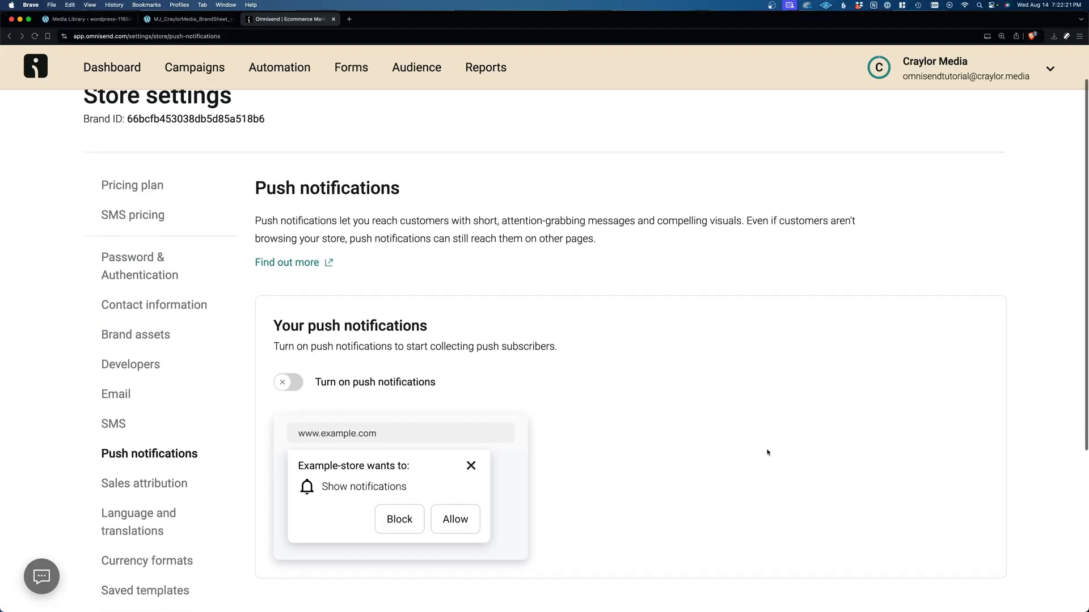
{"action": "scroll", "coordinate": [768, 452], "scroll_direction": "down", "scroll_amount": 2}
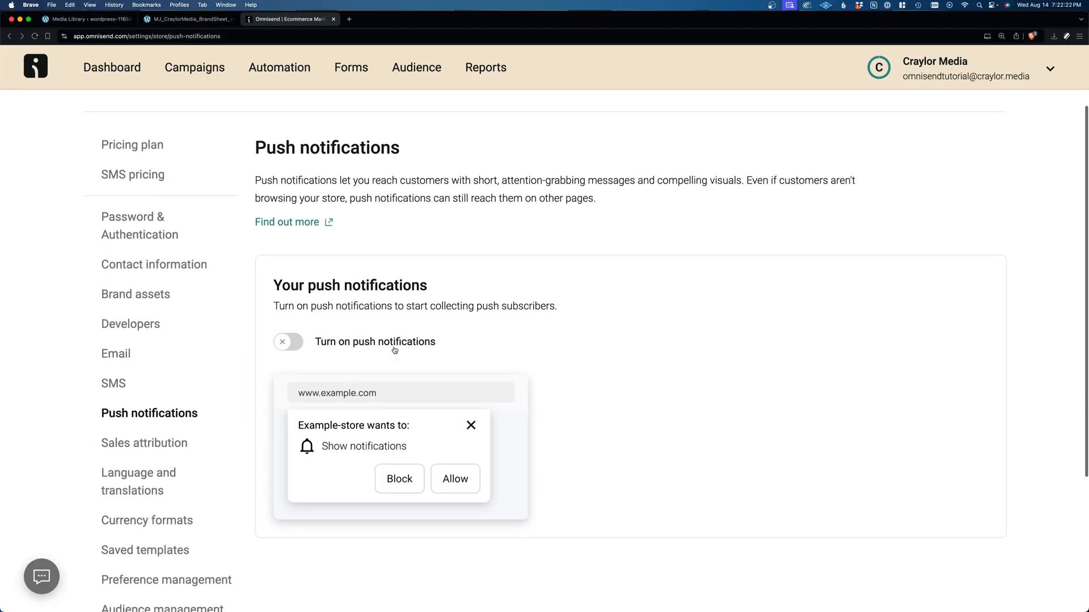
{"action": "left_click", "coordinate": [300, 342]}
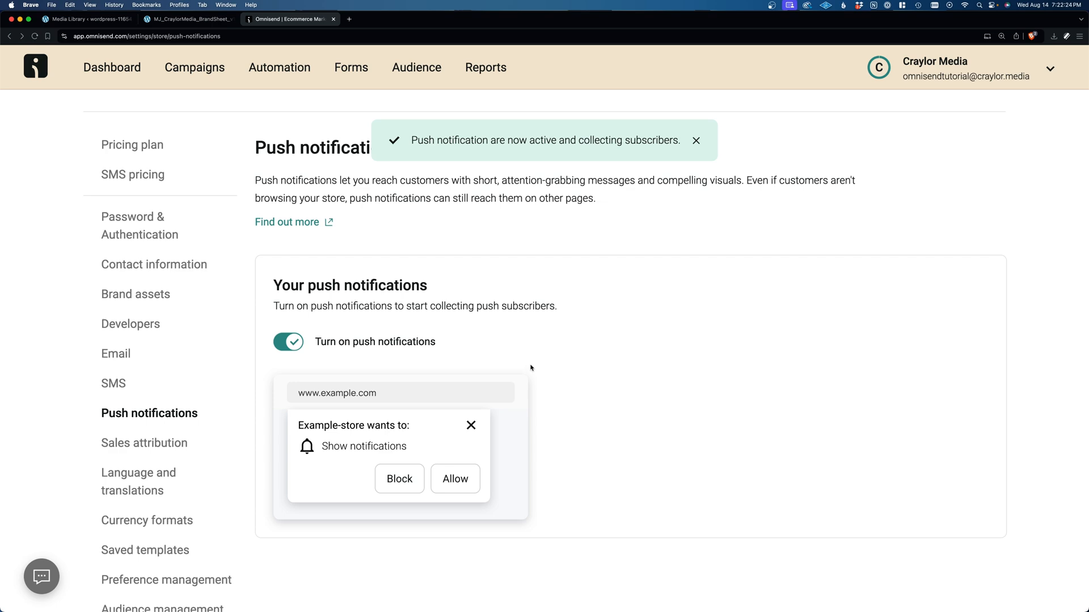
{"action": "scroll", "coordinate": [627, 393], "scroll_direction": "down", "scroll_amount": 5}
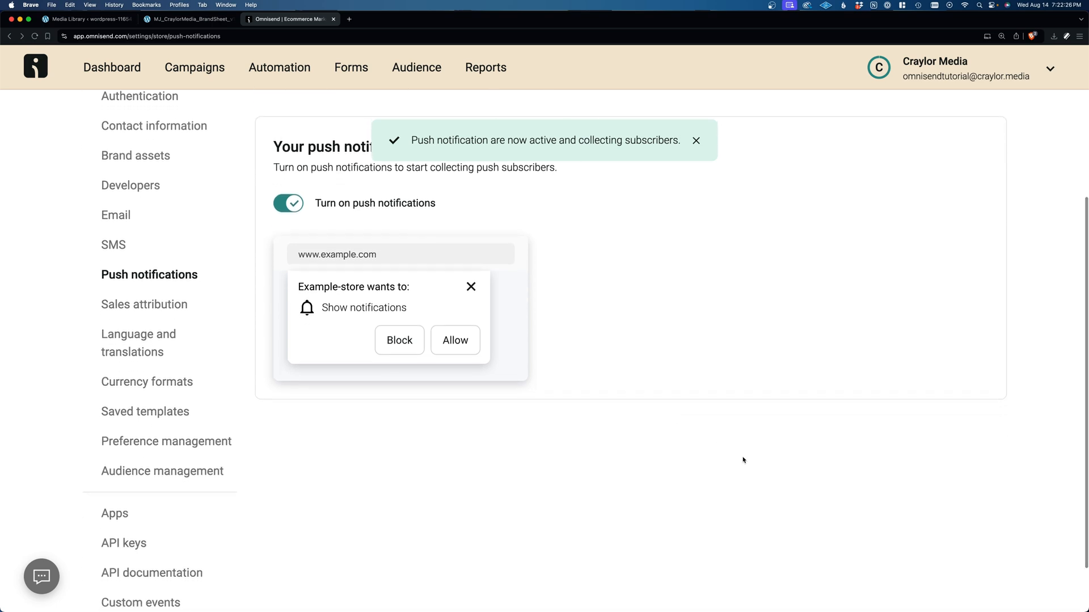
{"action": "scroll", "coordinate": [743, 460], "scroll_direction": "down", "scroll_amount": 2}
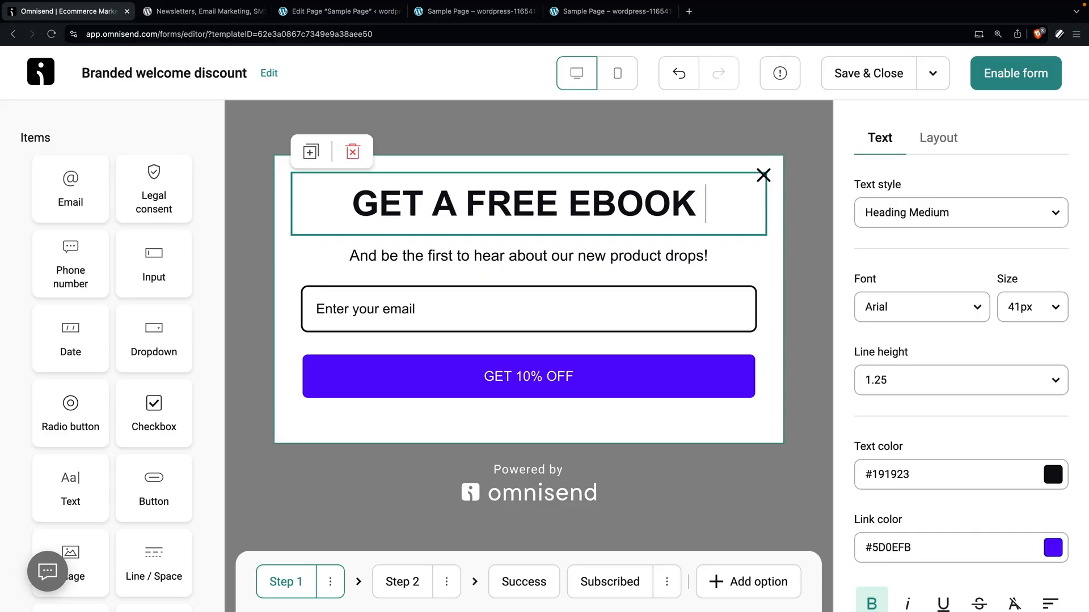
Step: Continue the popup heading with 'ON DESI' after GET A FREE EBOOK, then scroll down
{"action": "type", "text": "ON DESI"}
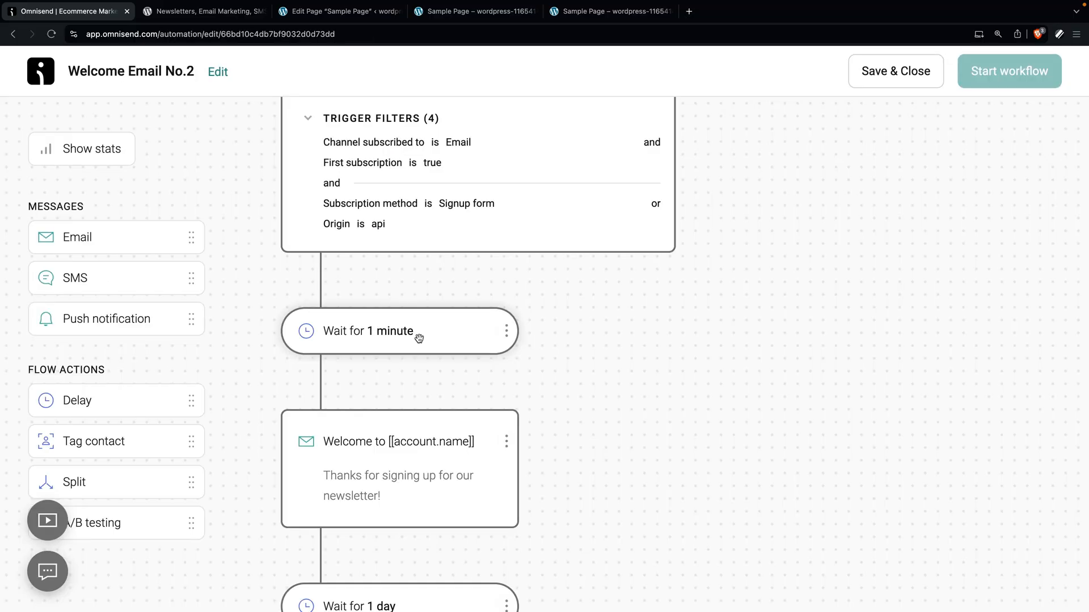
{"action": "scroll", "coordinate": [419, 340], "scroll_direction": "down", "scroll_amount": 3}
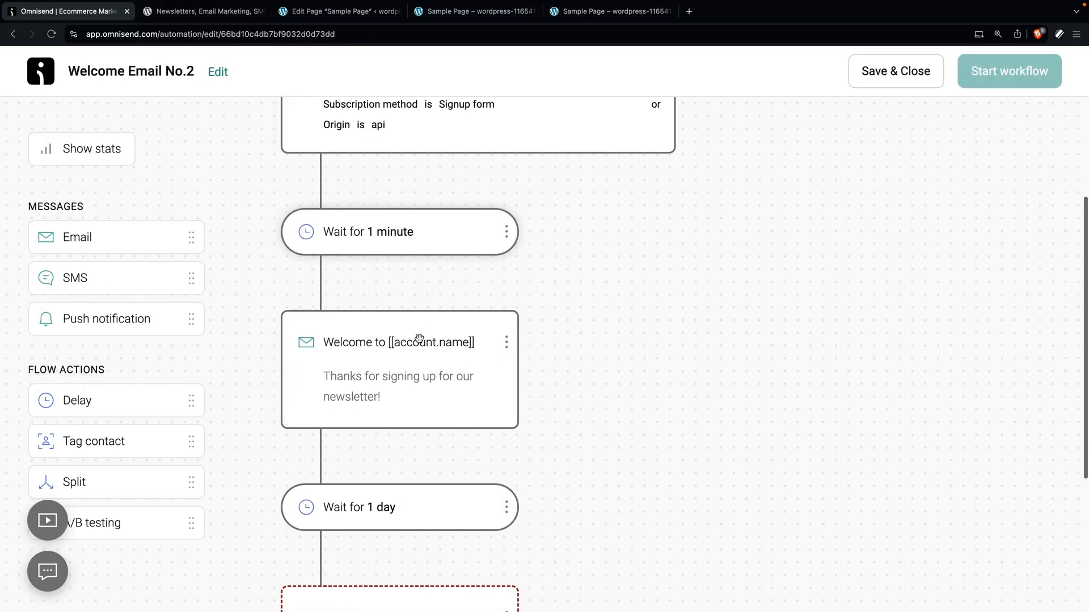
{"action": "scroll", "coordinate": [397, 380], "scroll_direction": "down", "scroll_amount": 3}
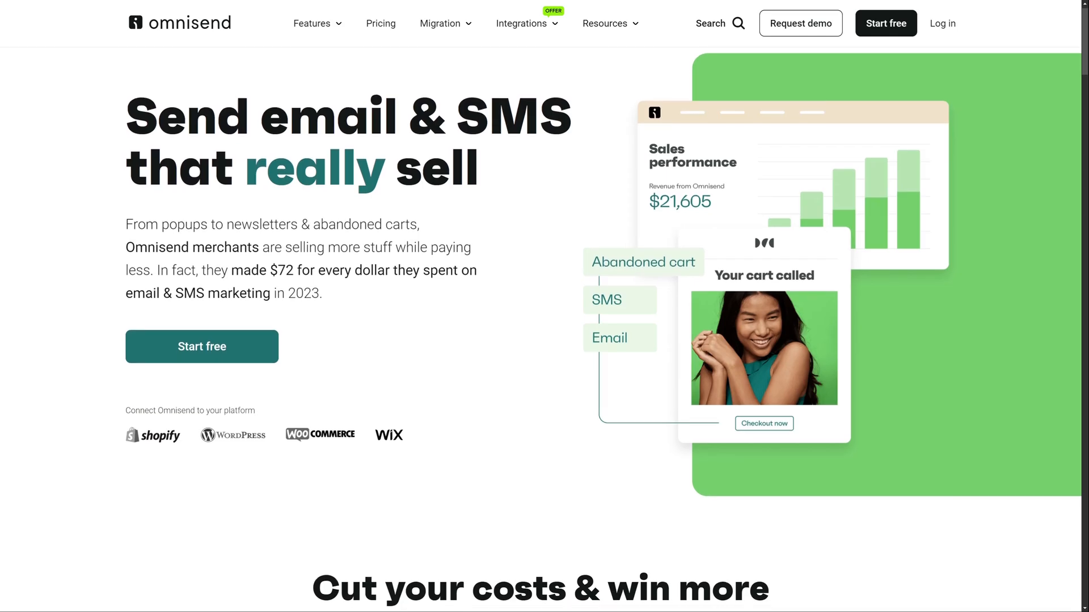
{"action": "scroll", "coordinate": [545, 329], "scroll_direction": "down", "scroll_amount": 1}
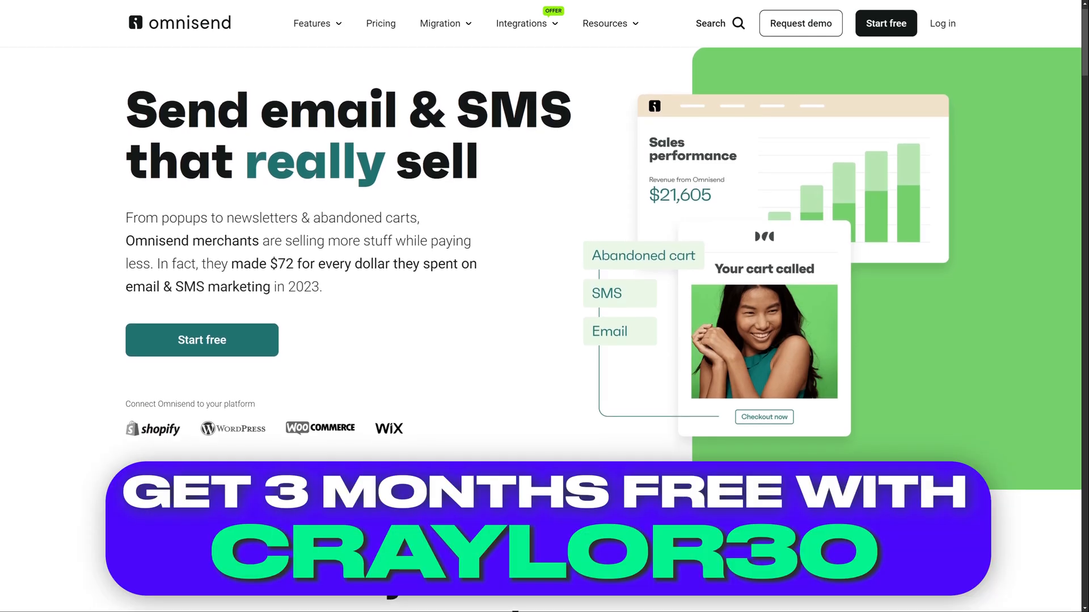
{"action": "scroll", "coordinate": [544, 329], "scroll_direction": "down", "scroll_amount": 1}
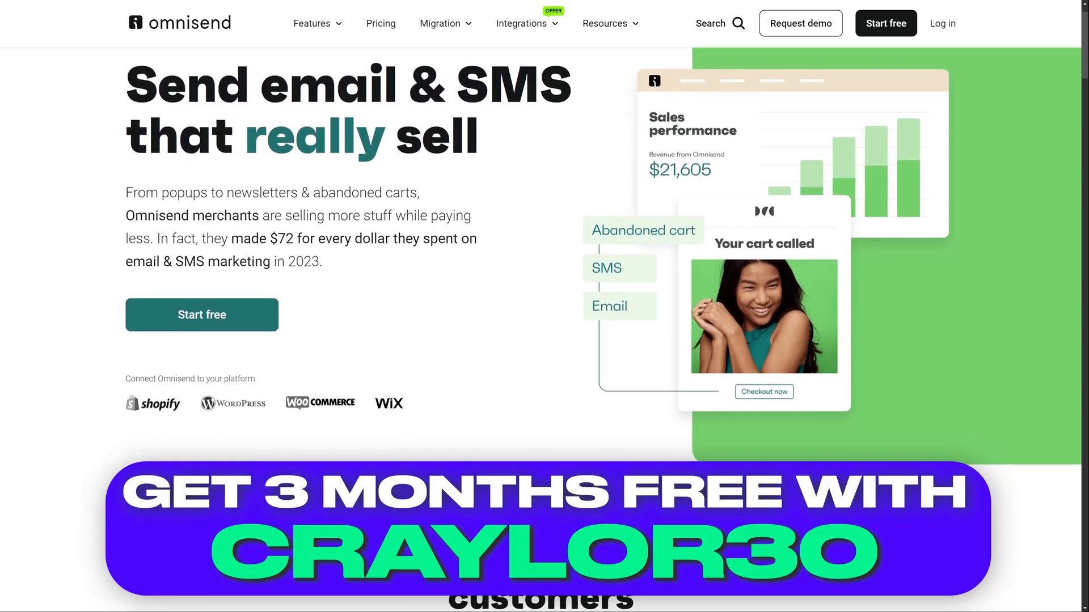
{"action": "scroll", "coordinate": [544, 329], "scroll_direction": "down", "scroll_amount": 1}
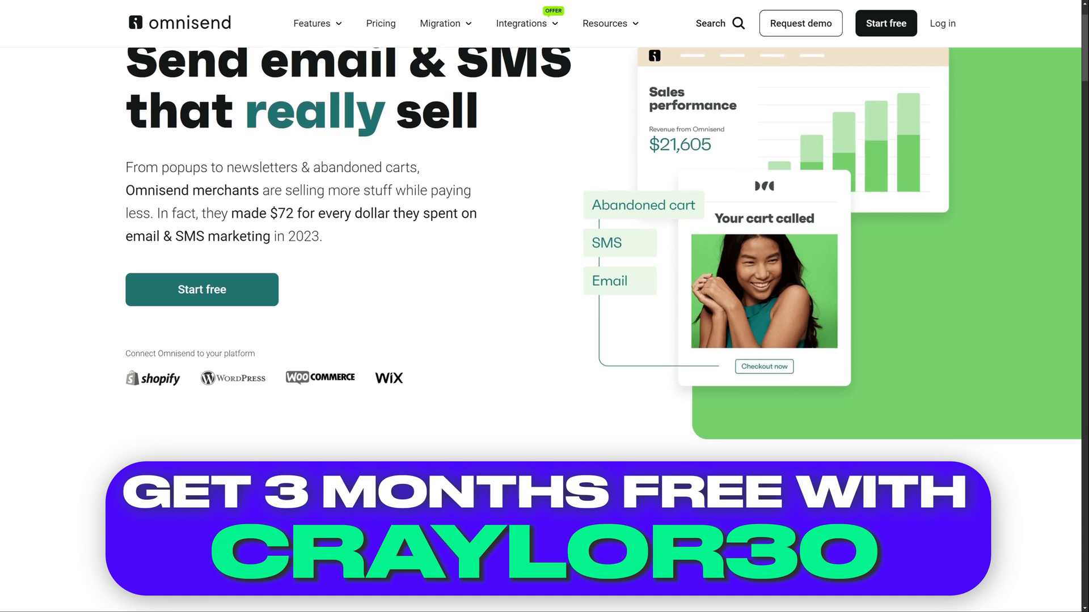